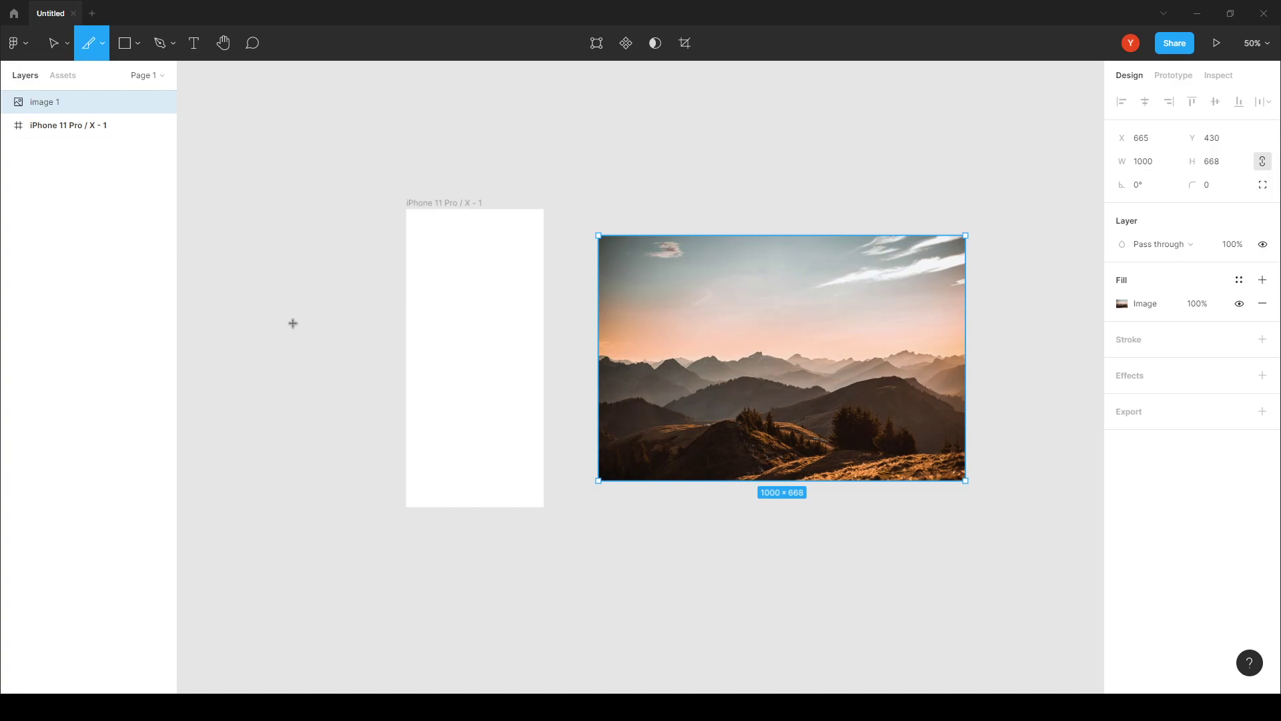
Move the landscape image farther from the phone frame, to X 763.
{"action": "left_click", "coordinate": [53, 44]}
{"action": "left_click_drag", "start_coordinate": [725, 367], "coordinate": [757, 366]}
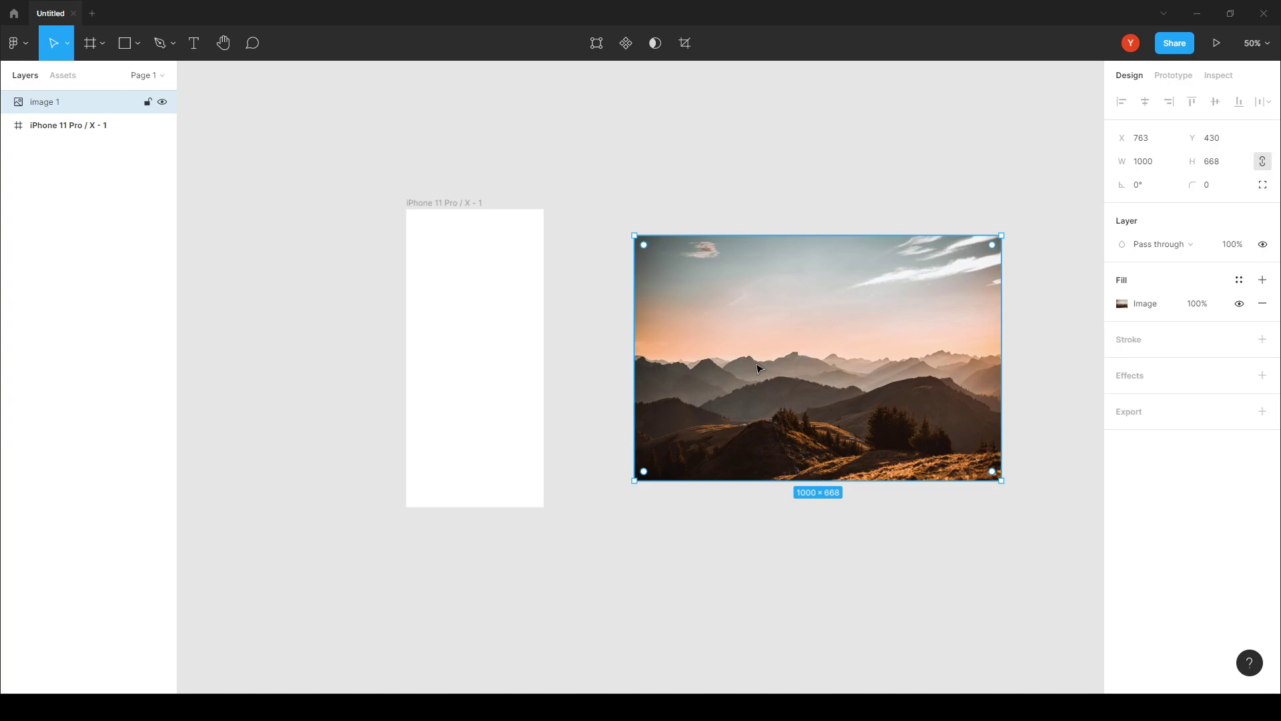
Draw a rectangle about 318 × 349 in the middle of the iPhone 11 Pro / X frame.
{"action": "left_click", "coordinate": [450, 203]}
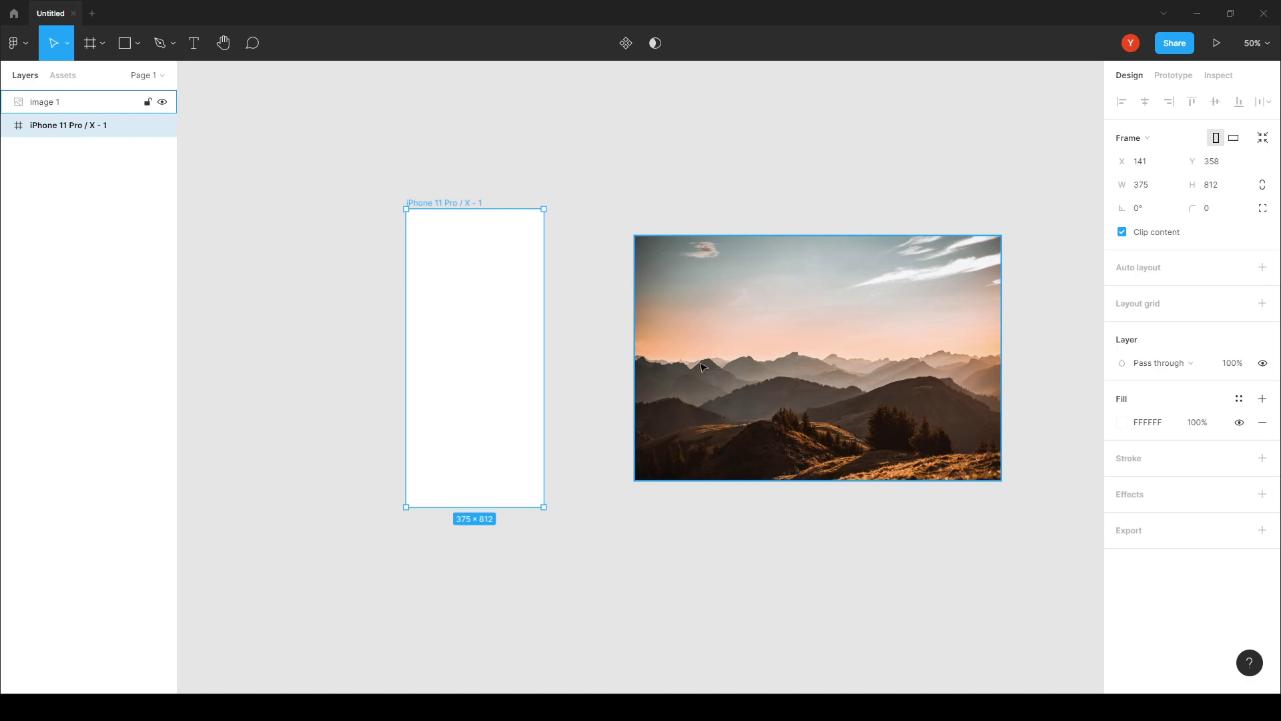
{"action": "key", "text": "shift+0"}
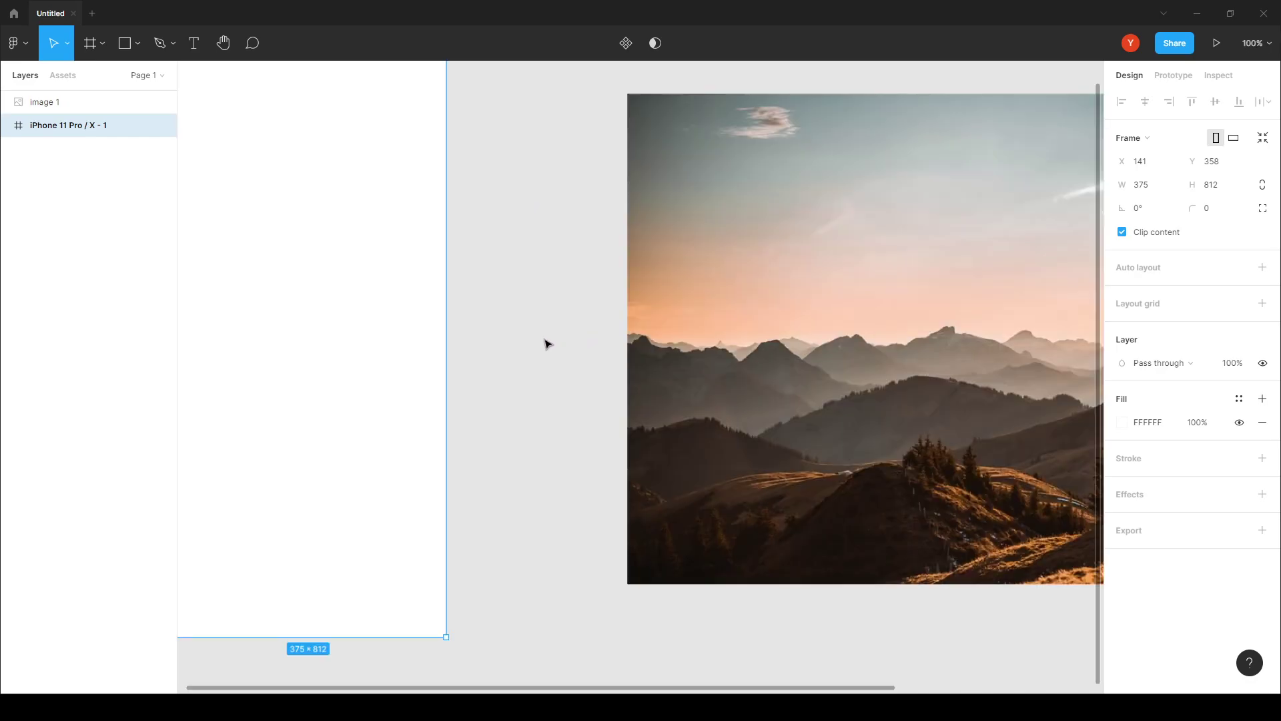
{"action": "left_click_drag", "start_coordinate": [336, 265], "coordinate": [561, 289]}
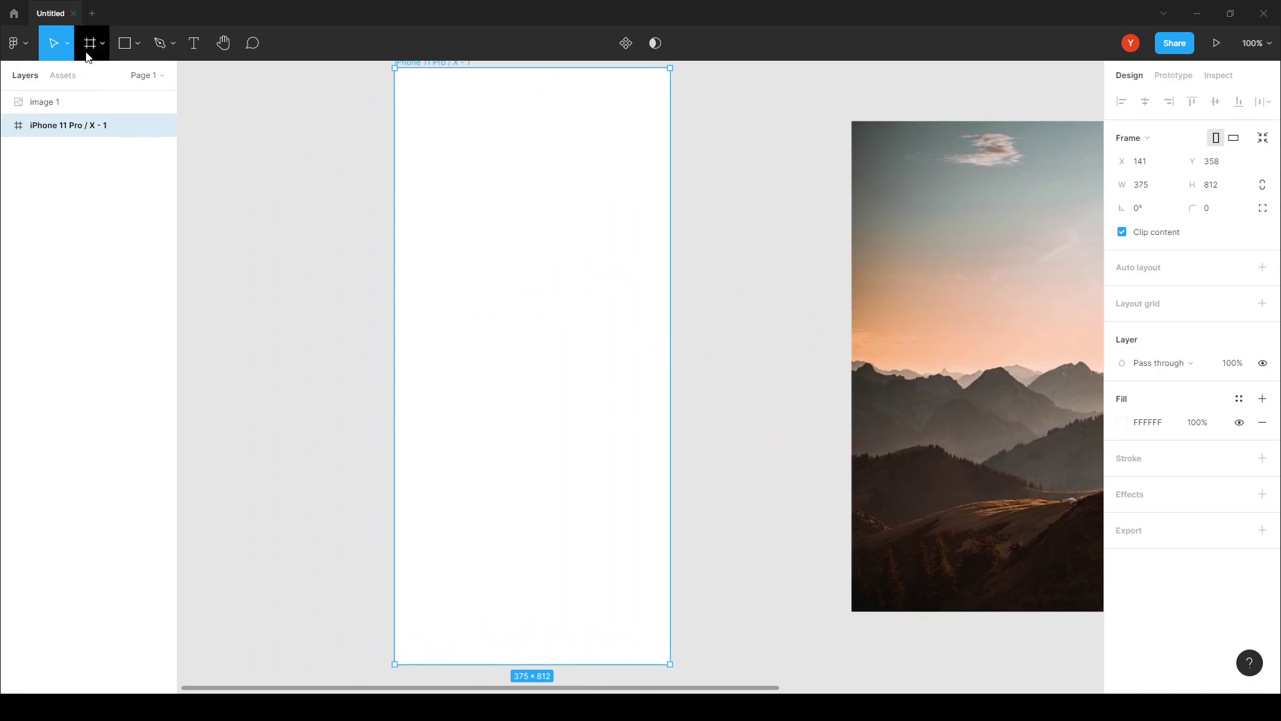
{"action": "left_click", "coordinate": [90, 42]}
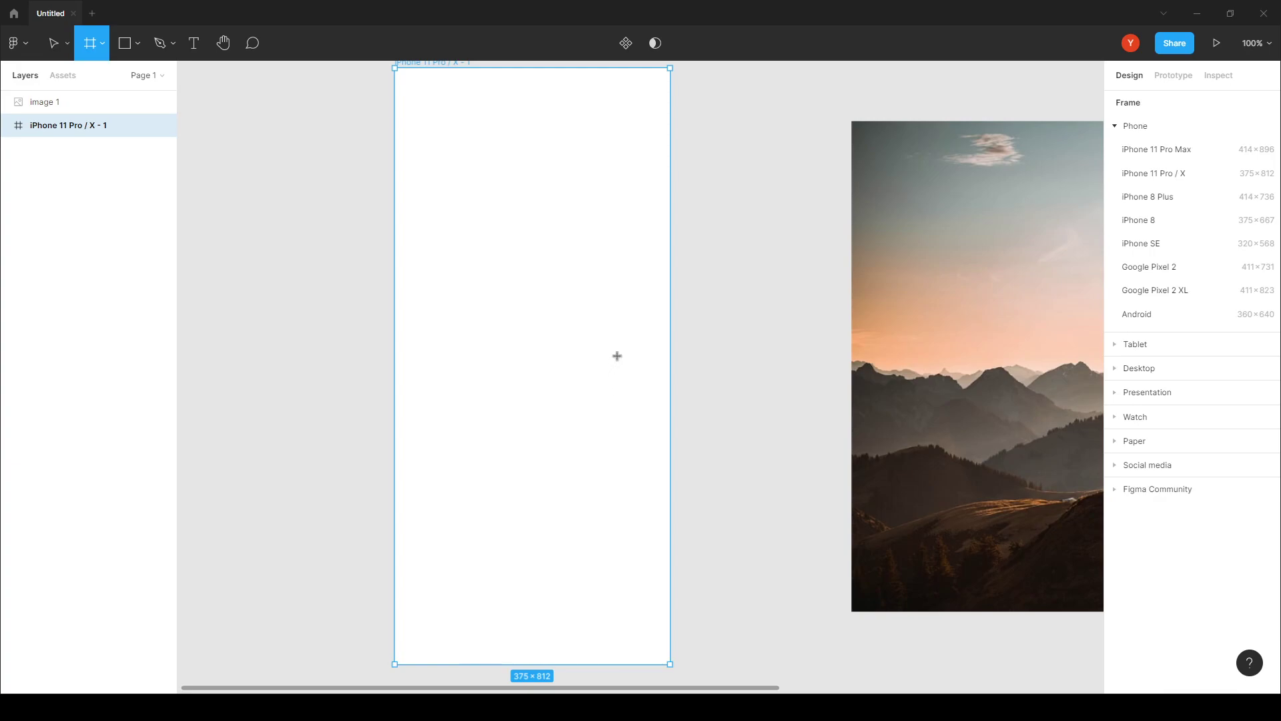
{"action": "left_click", "coordinate": [125, 44]}
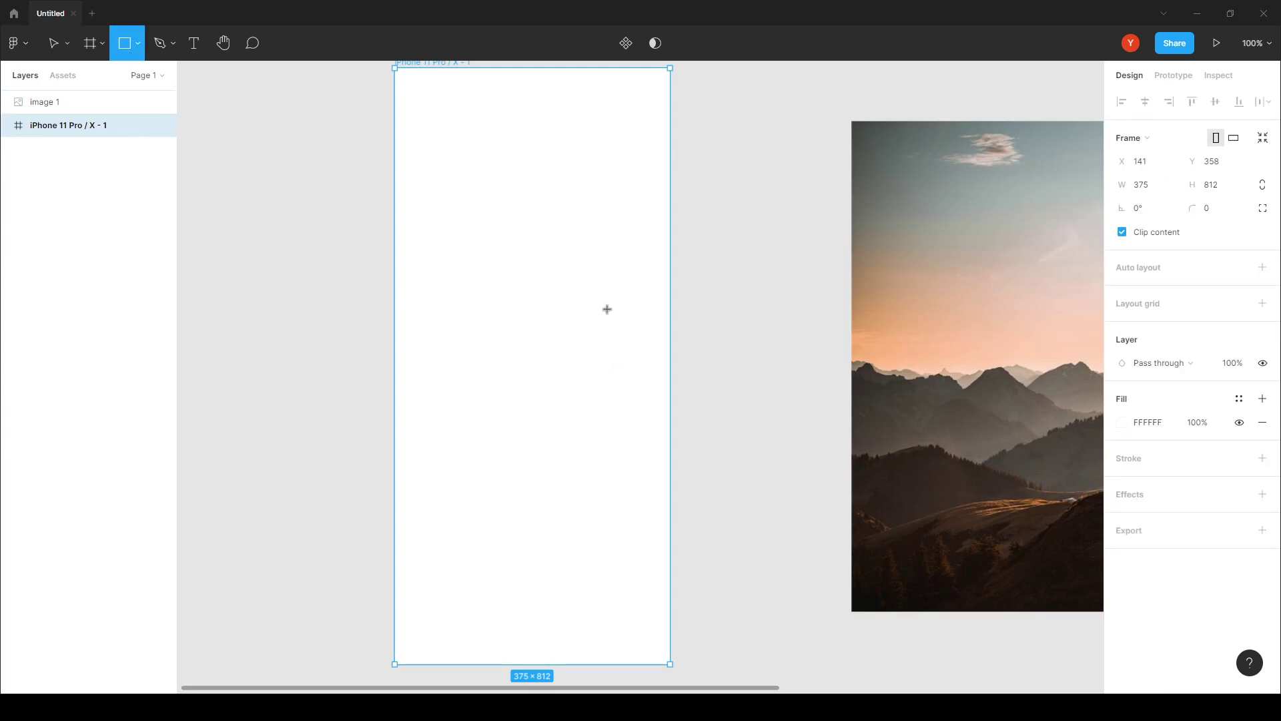
{"action": "mouse_move", "coordinate": [646, 245]}
{"action": "left_mouse_down"}
{"action": "mouse_move", "coordinate": [563, 438]}
{"action": "mouse_move", "coordinate": [432, 507]}
{"action": "mouse_move", "coordinate": [414, 502]}
{"action": "left_mouse_up"}
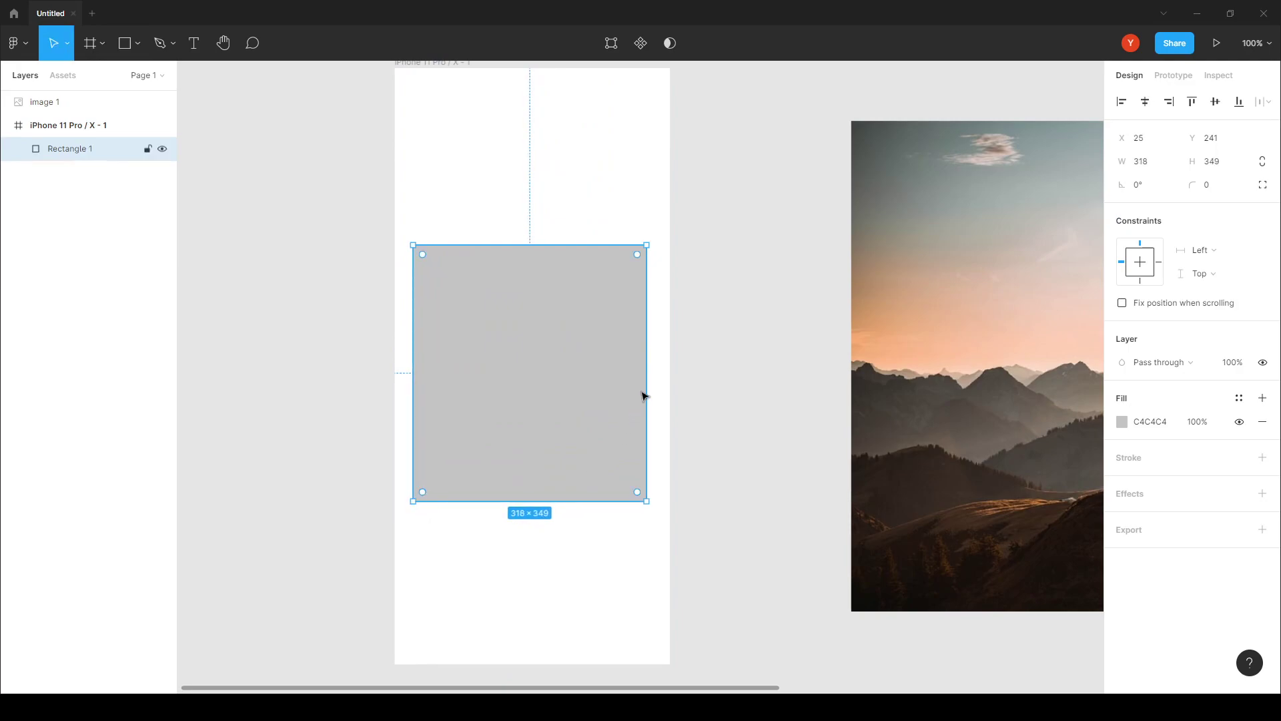
Resize the grey rectangle to 328 × 346 and position it at X 24, Y 218 in the phone frame.
{"action": "left_click_drag", "start_coordinate": [647, 384], "coordinate": [655, 385]}
{"action": "left_click_drag", "start_coordinate": [543, 502], "coordinate": [543, 499]}
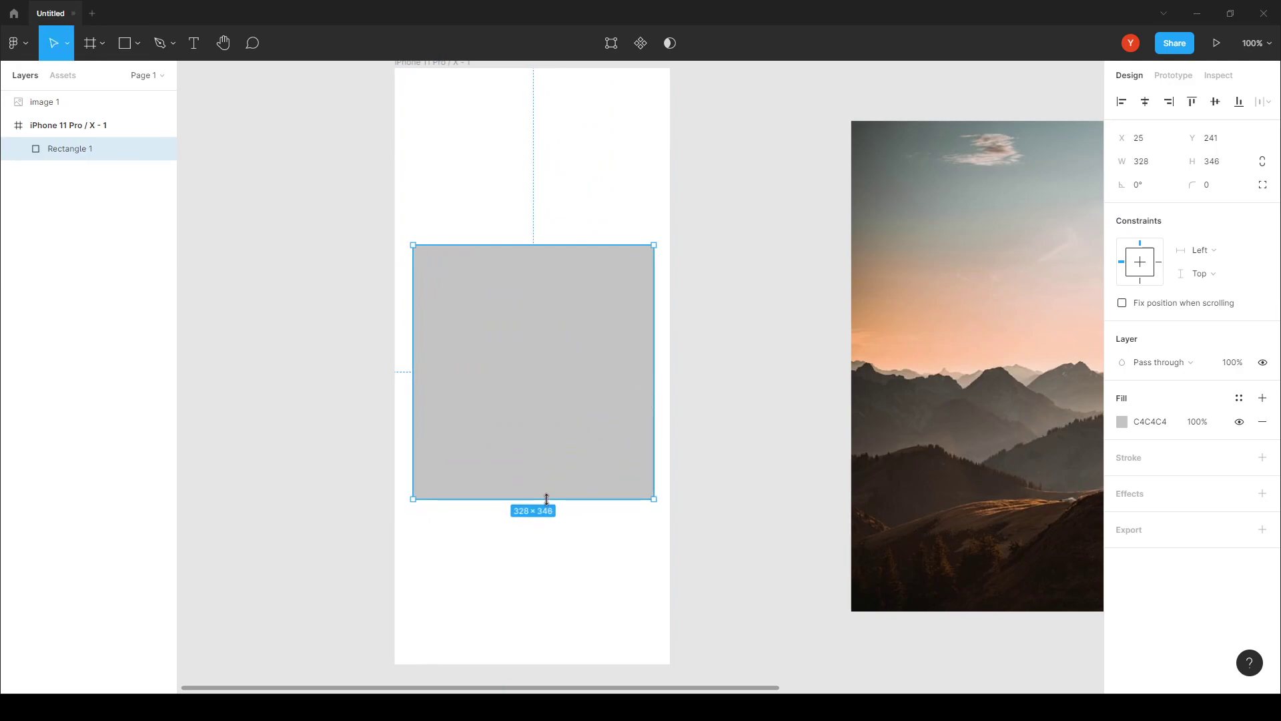
{"action": "left_click_drag", "start_coordinate": [523, 392], "coordinate": [525, 377]}
Copy the properties of the landscape image and paste them onto the grey rectangle.
{"action": "left_click", "coordinate": [874, 486]}
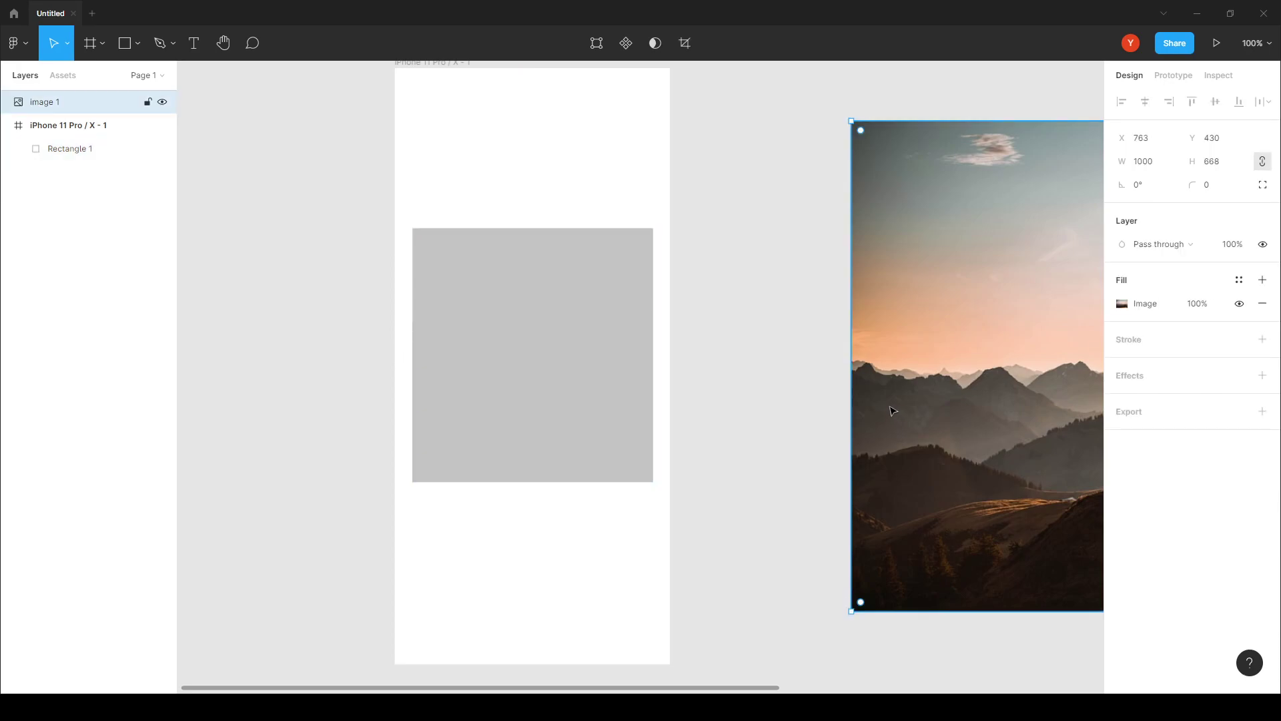
{"action": "right_click", "coordinate": [872, 486]}
{"action": "mouse_move", "coordinate": [970, 676]}
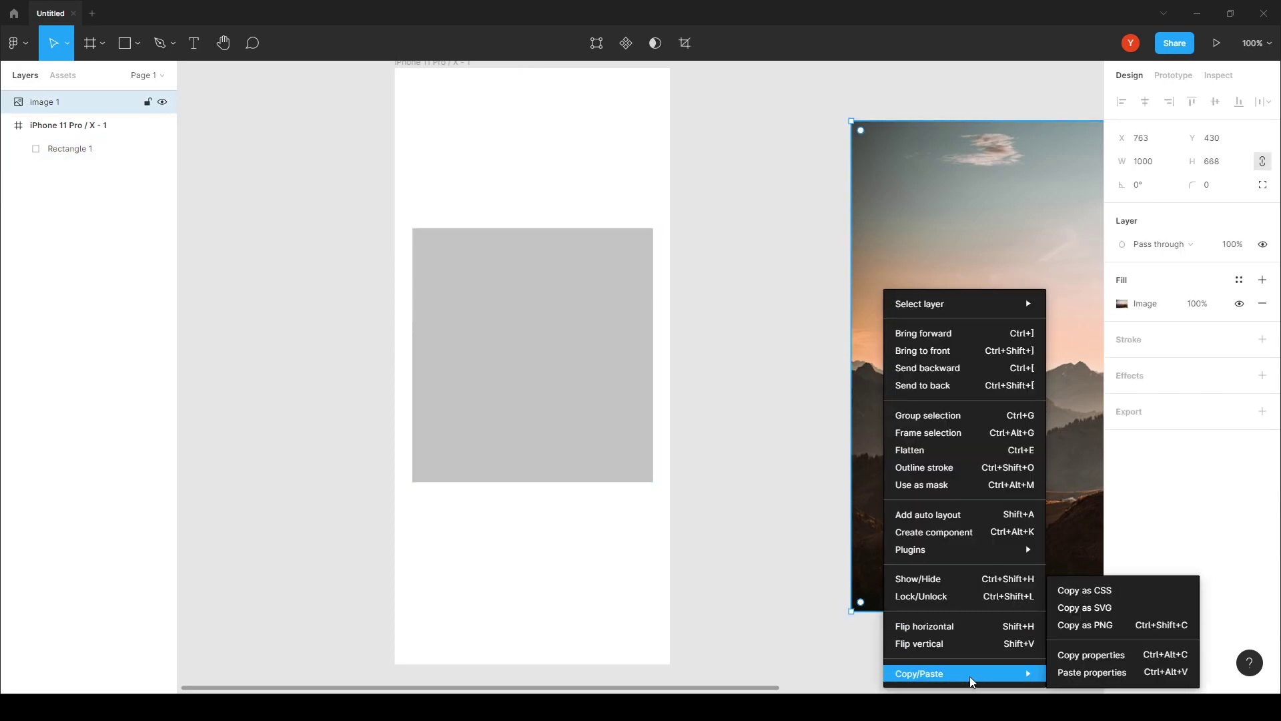
{"action": "left_click", "coordinate": [1068, 654]}
{"action": "left_click", "coordinate": [537, 377]}
{"action": "right_click", "coordinate": [534, 373]}
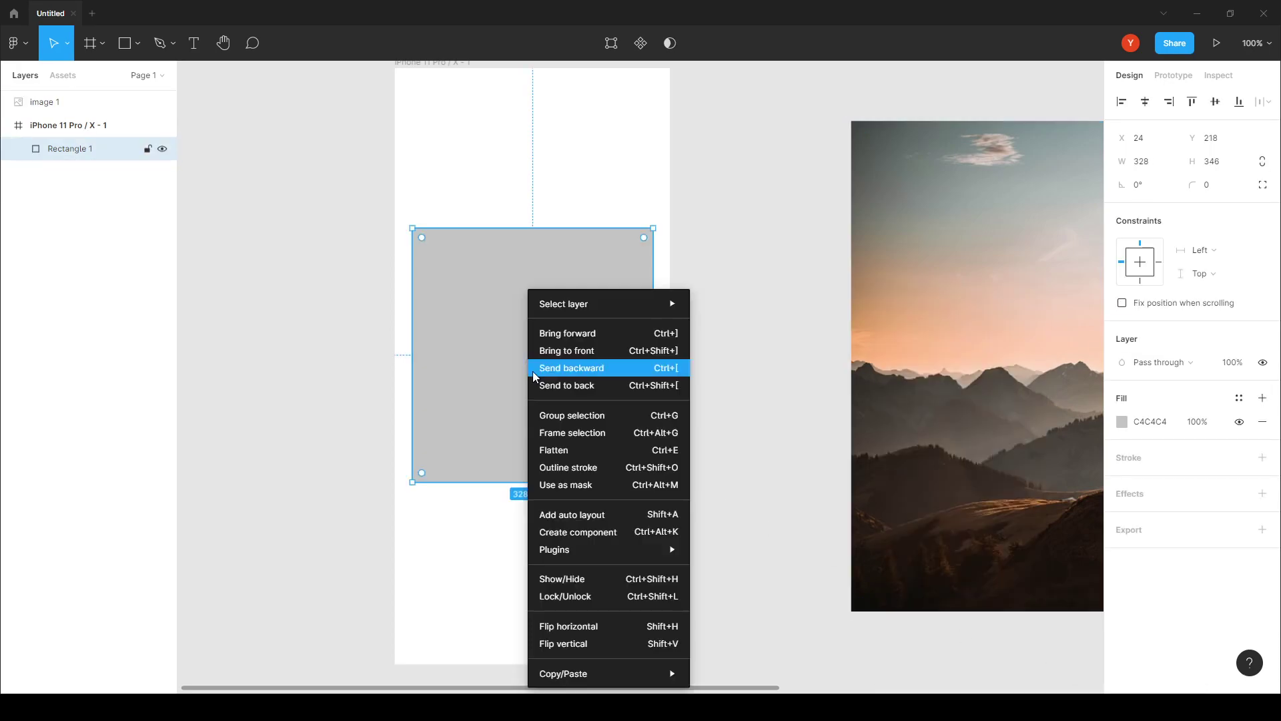
{"action": "mouse_move", "coordinate": [619, 674]}
{"action": "left_click", "coordinate": [711, 672]}
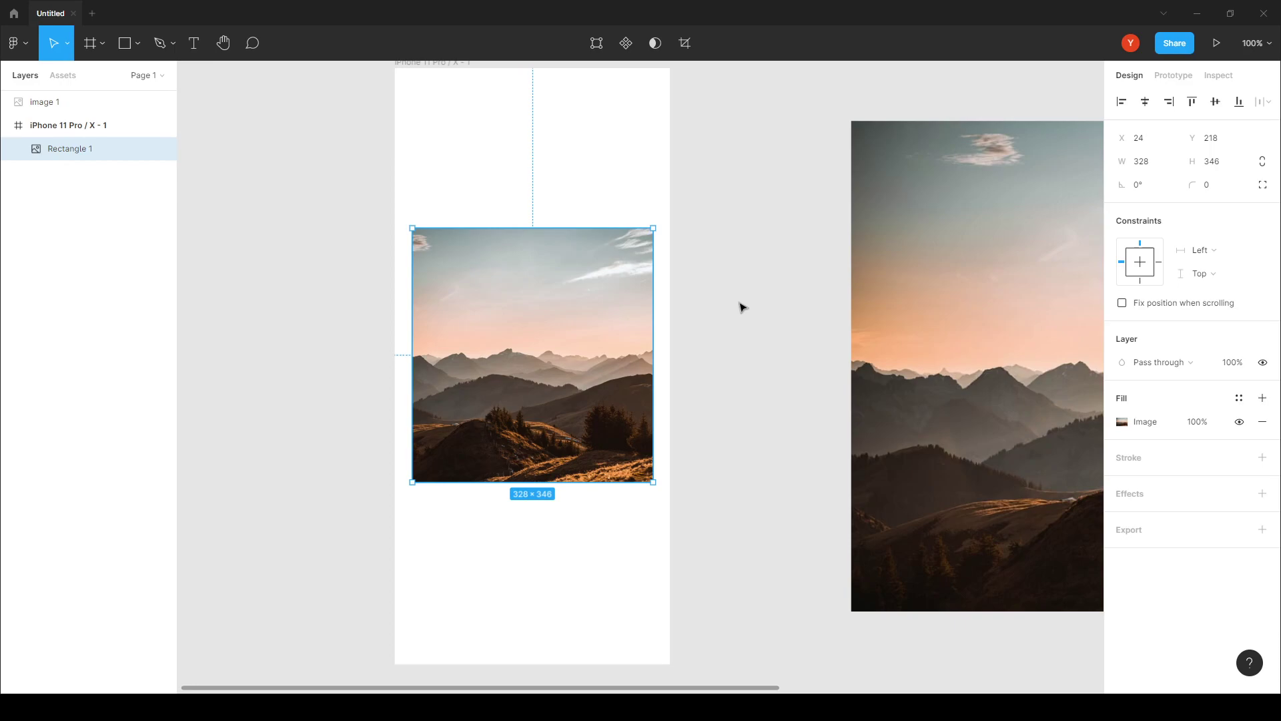
Duplicate the image rectangle in place and recolour the copy with higher saturation and the coolest temperature.
{"action": "mouse_move", "coordinate": [440, 328]}
{"action": "key", "text": "ctrl+d"}
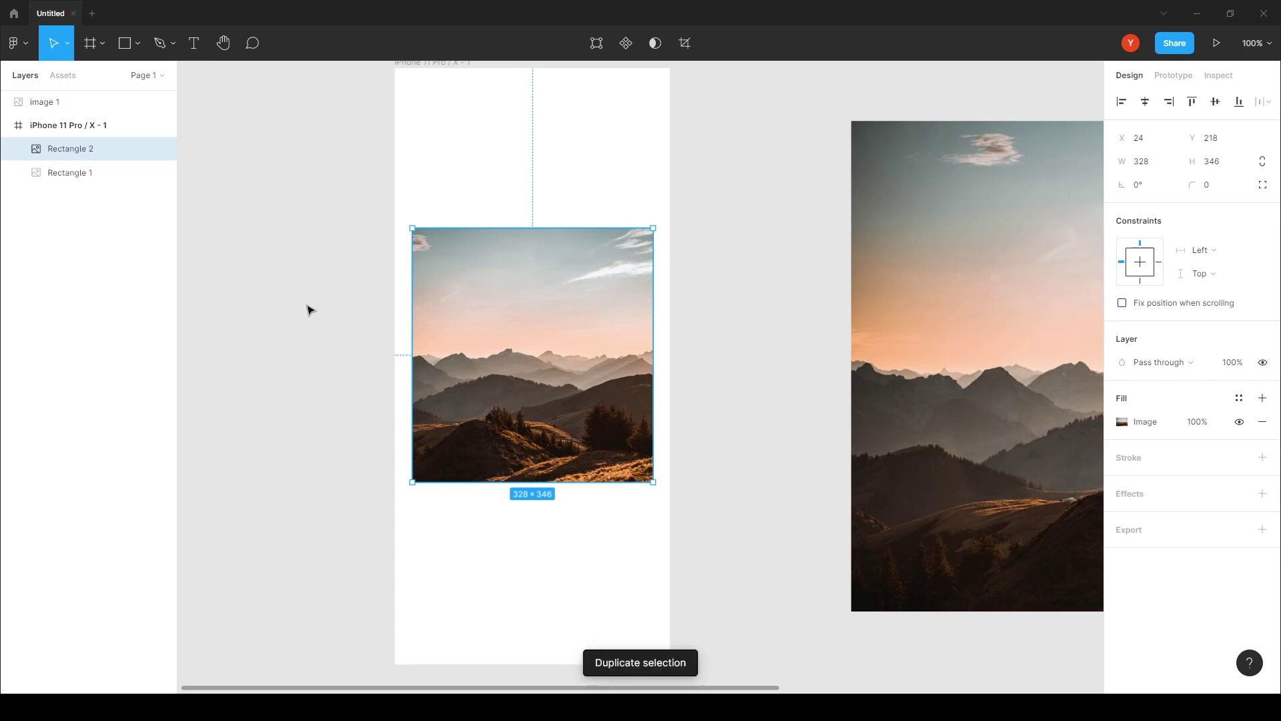
{"action": "mouse_move", "coordinate": [594, 459]}
{"action": "double_click", "coordinate": [524, 322]}
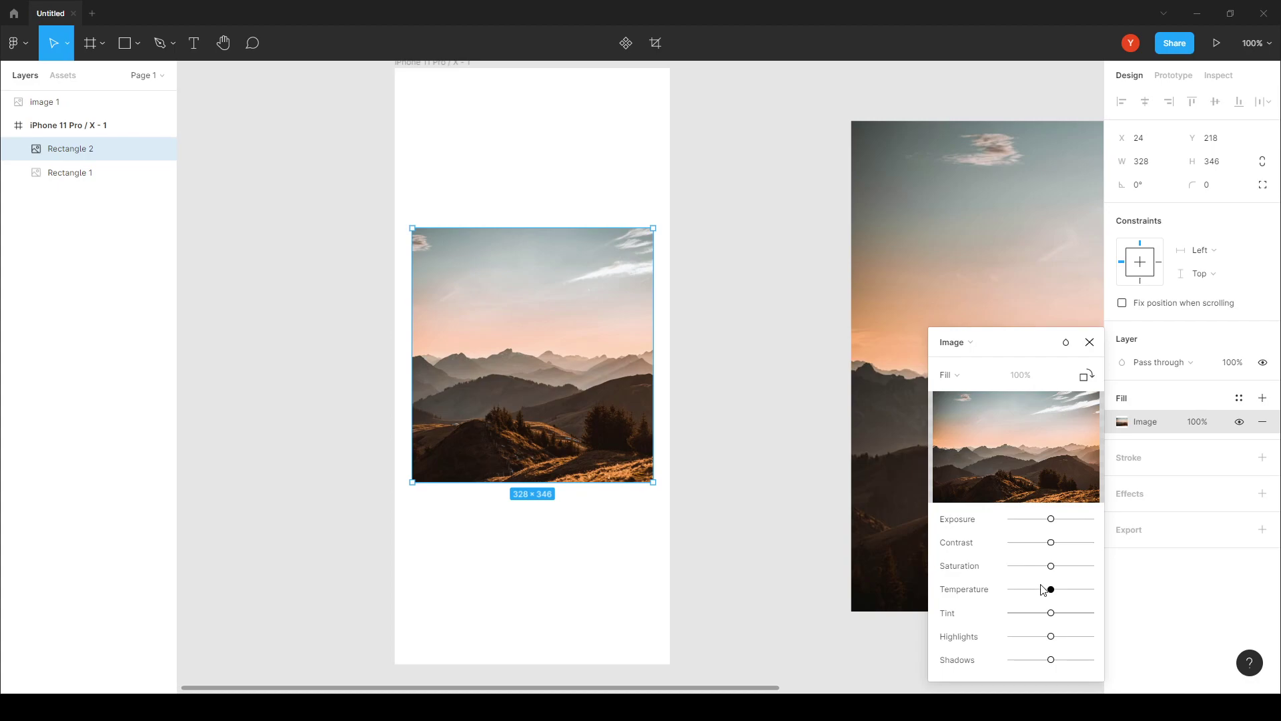
{"action": "left_click_drag", "start_coordinate": [1051, 566], "coordinate": [1083, 566]}
{"action": "left_click_drag", "start_coordinate": [1051, 590], "coordinate": [974, 591]}
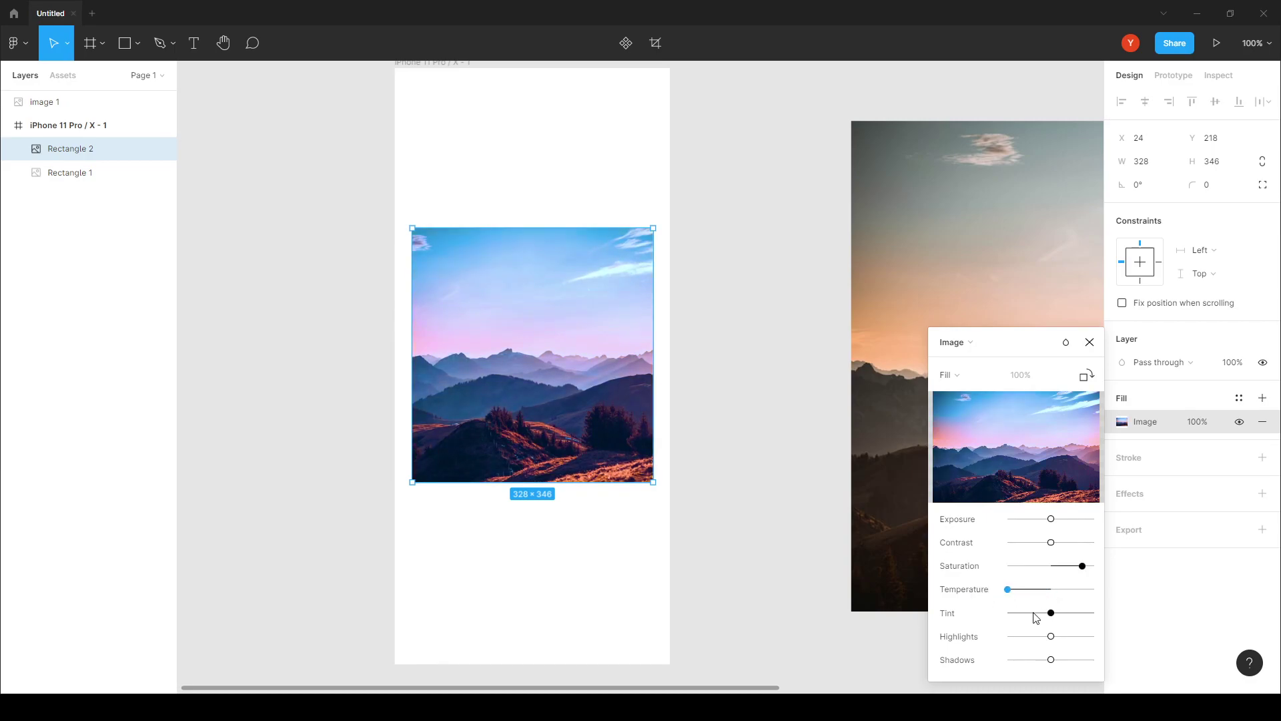
{"action": "mouse_move", "coordinate": [1007, 402]}
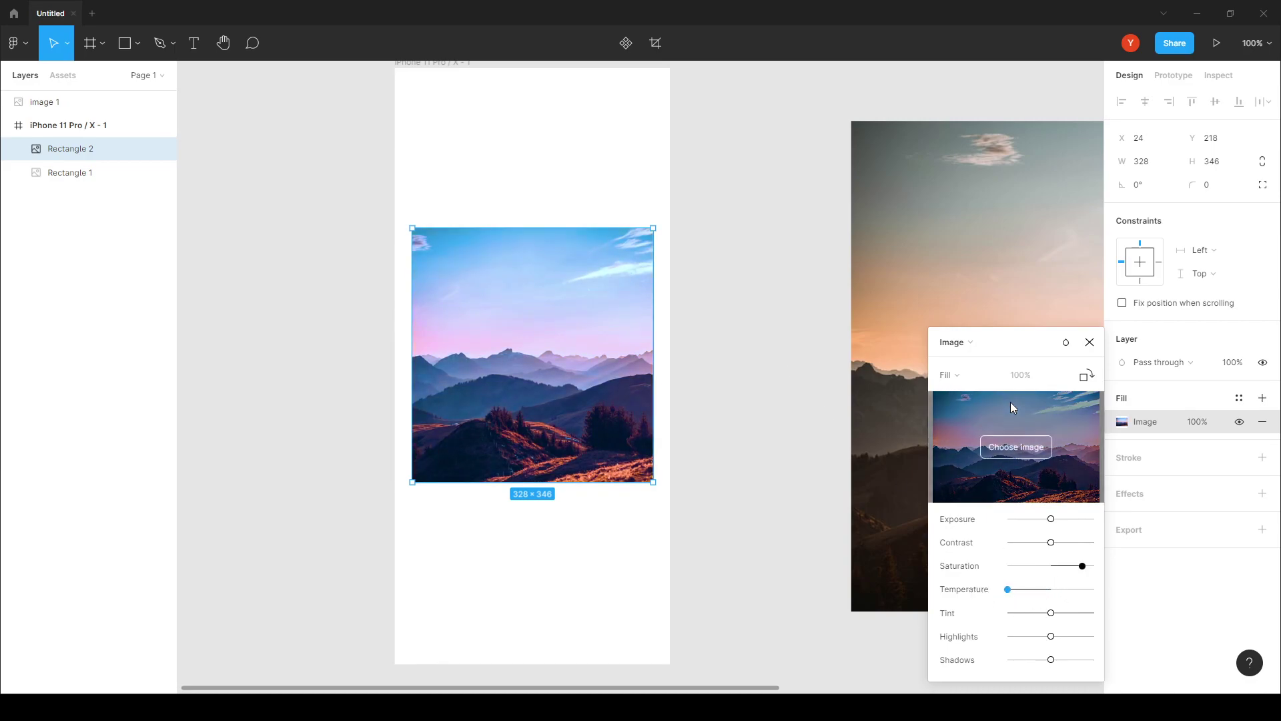
{"action": "left_click", "coordinate": [1089, 342]}
{"action": "left_click", "coordinate": [759, 292]}
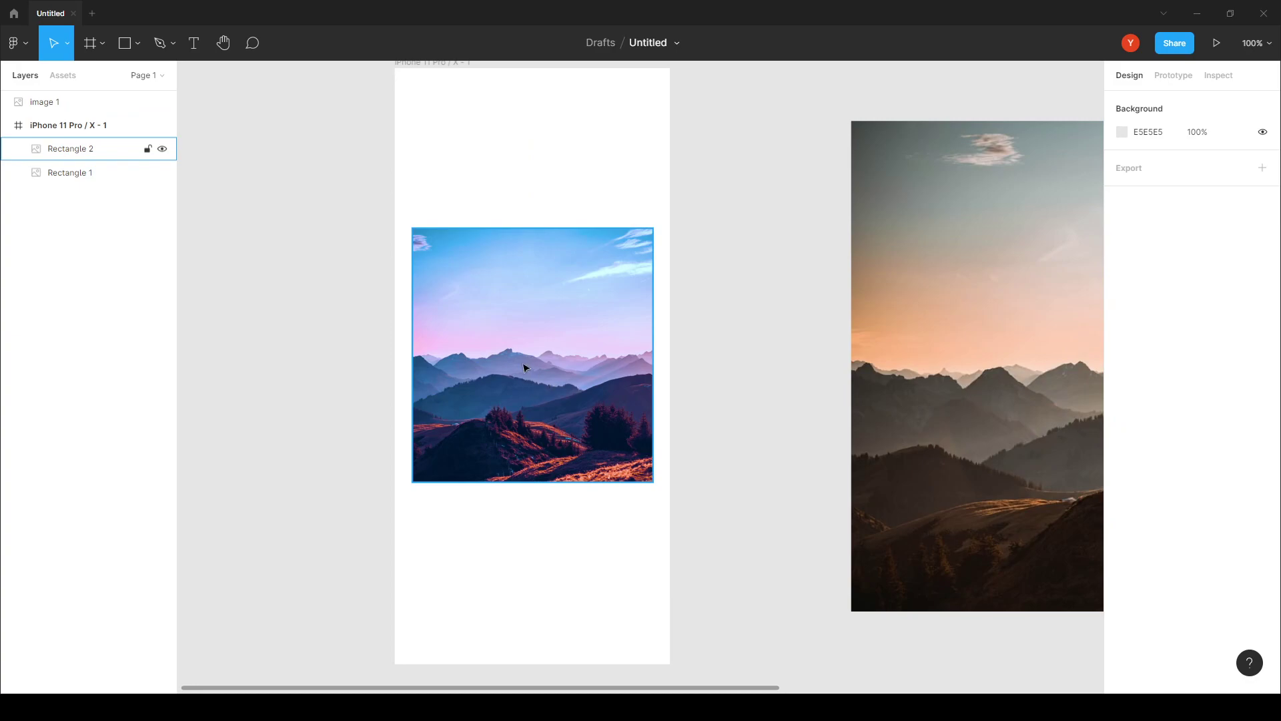
Put the recoloured Rectangle 2 beneath Rectangle 1 in the layer order and align it at X 24, Y 218.
{"action": "left_click_drag", "start_coordinate": [498, 351], "coordinate": [523, 327]}
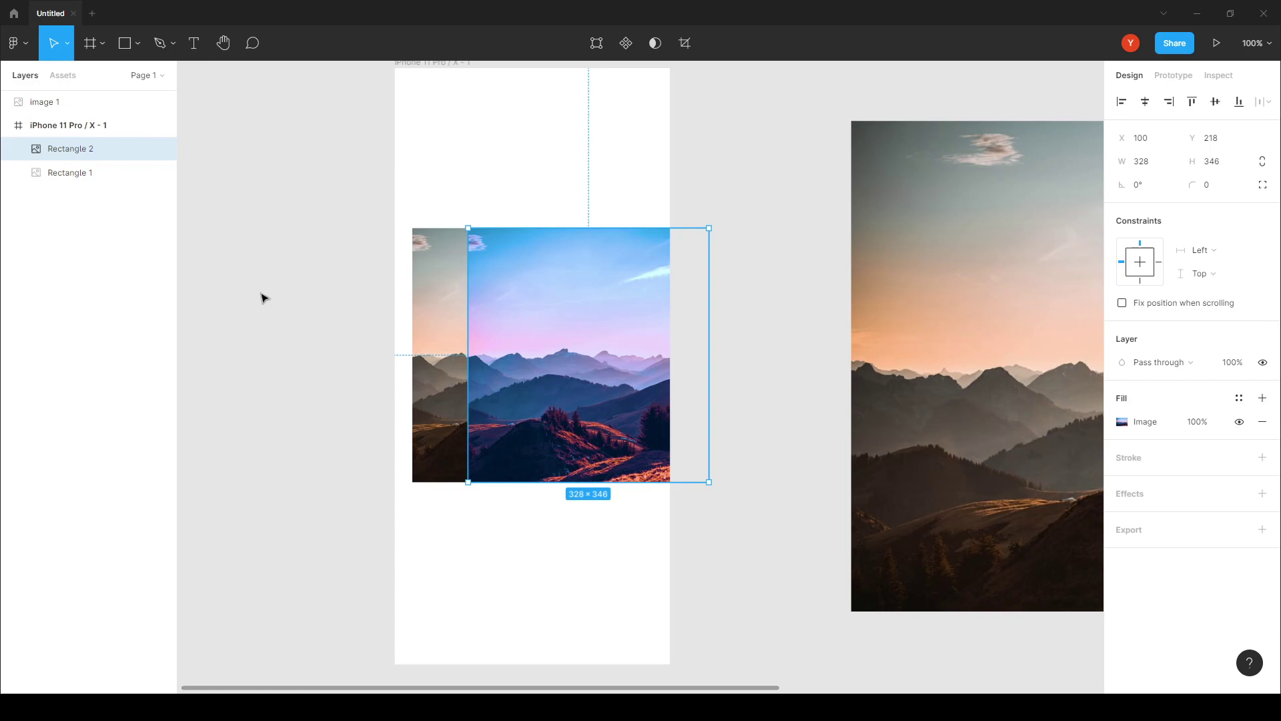
{"action": "left_click_drag", "start_coordinate": [80, 148], "coordinate": [85, 189]}
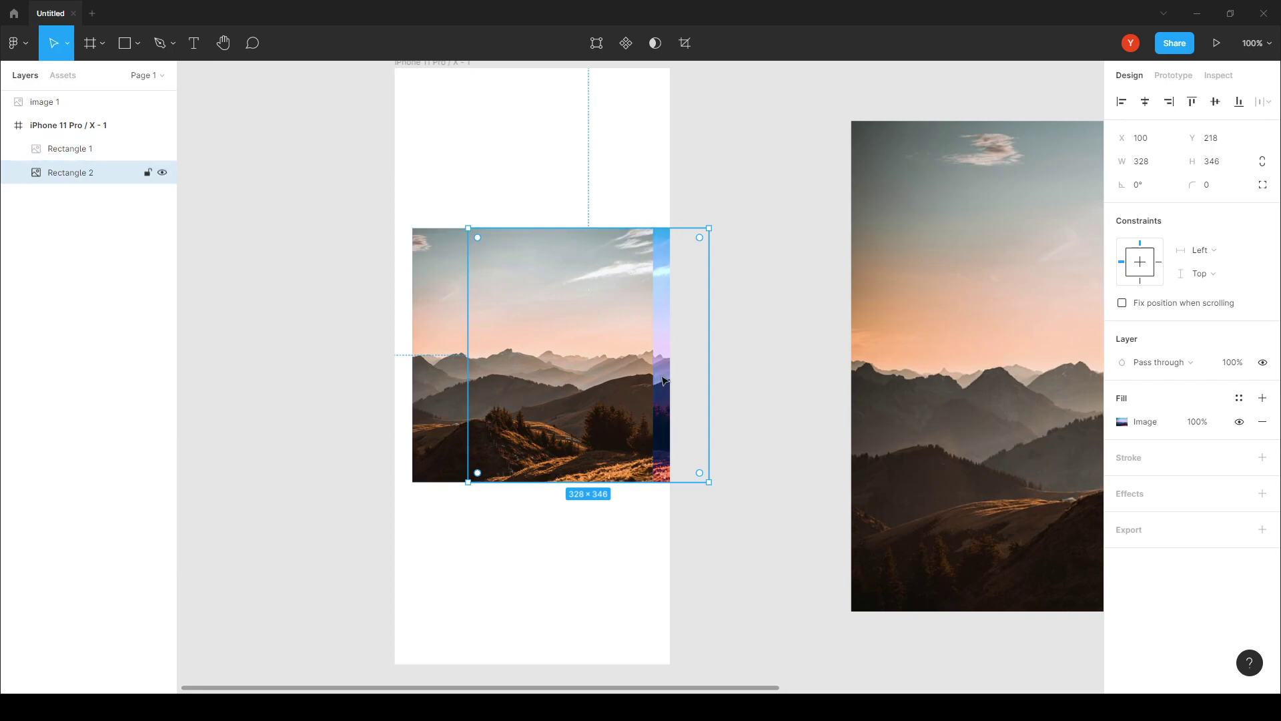
{"action": "left_click_drag", "start_coordinate": [663, 381], "coordinate": [595, 377]}
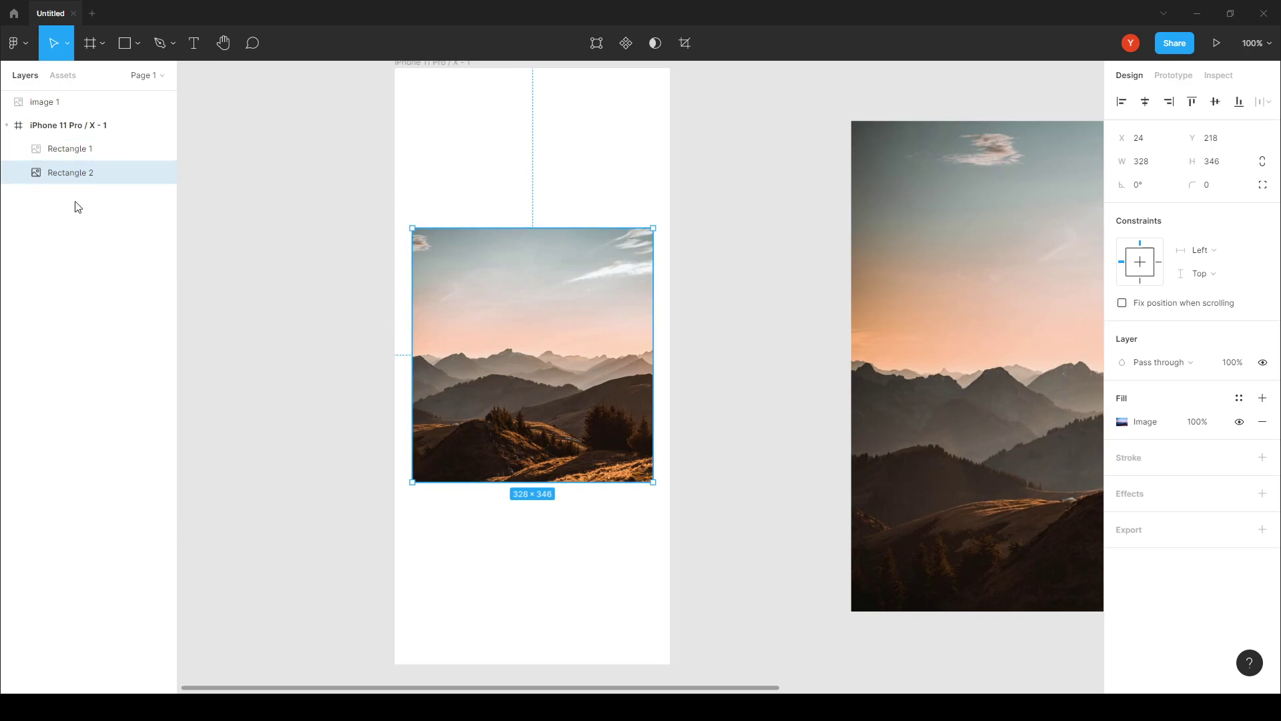
Wrap Rectangle 1, the original-coloured image, in its own frame using Frame selection.
{"action": "left_click", "coordinate": [74, 149]}
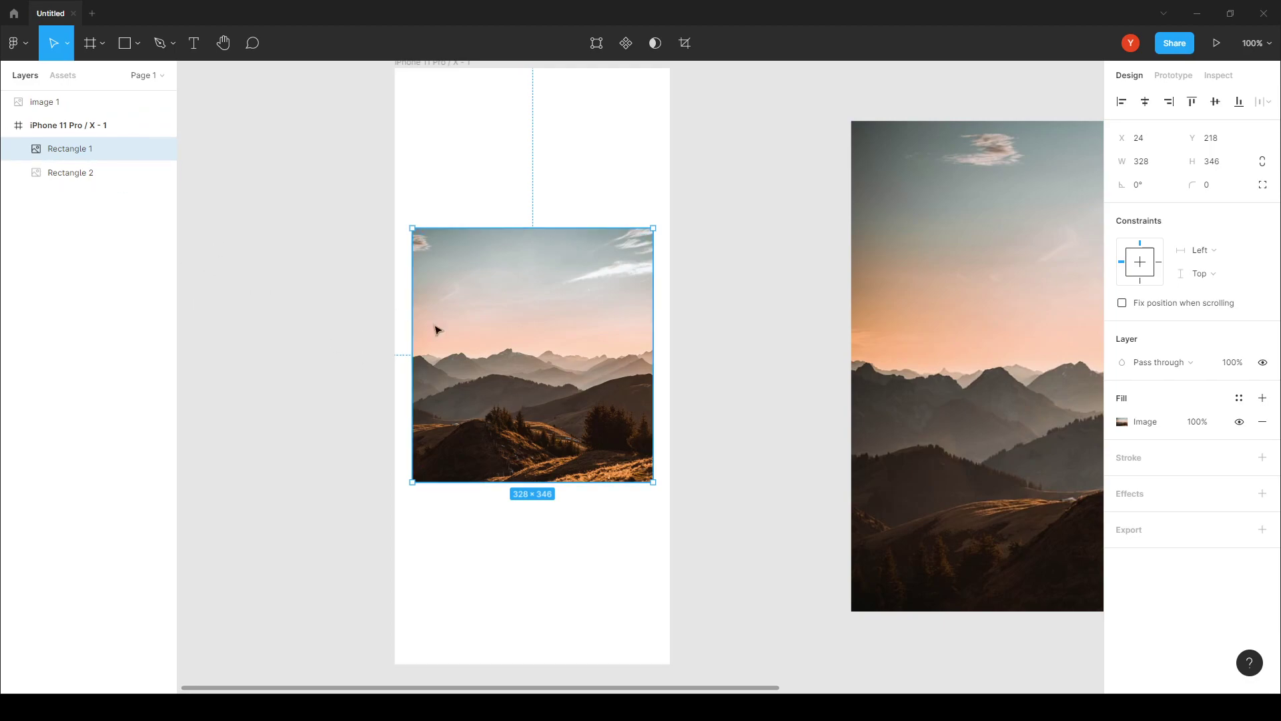
{"action": "right_click", "coordinate": [494, 283]}
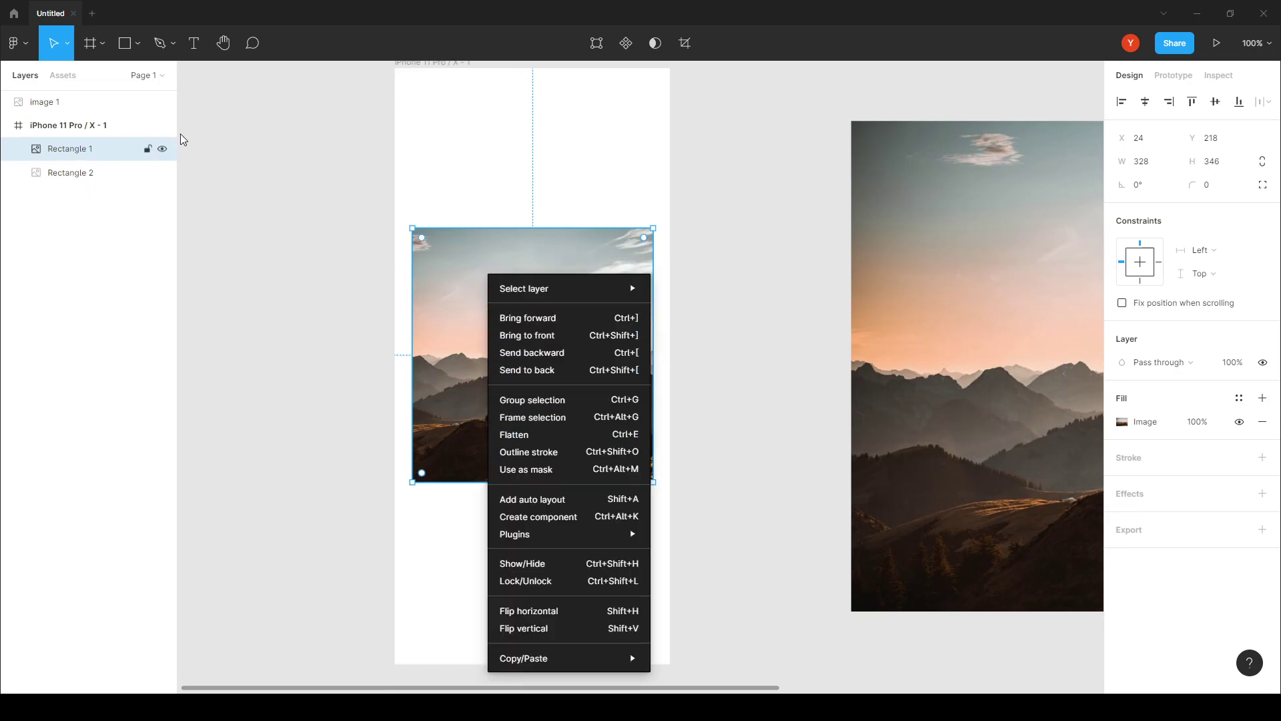
{"action": "left_click", "coordinate": [542, 419]}
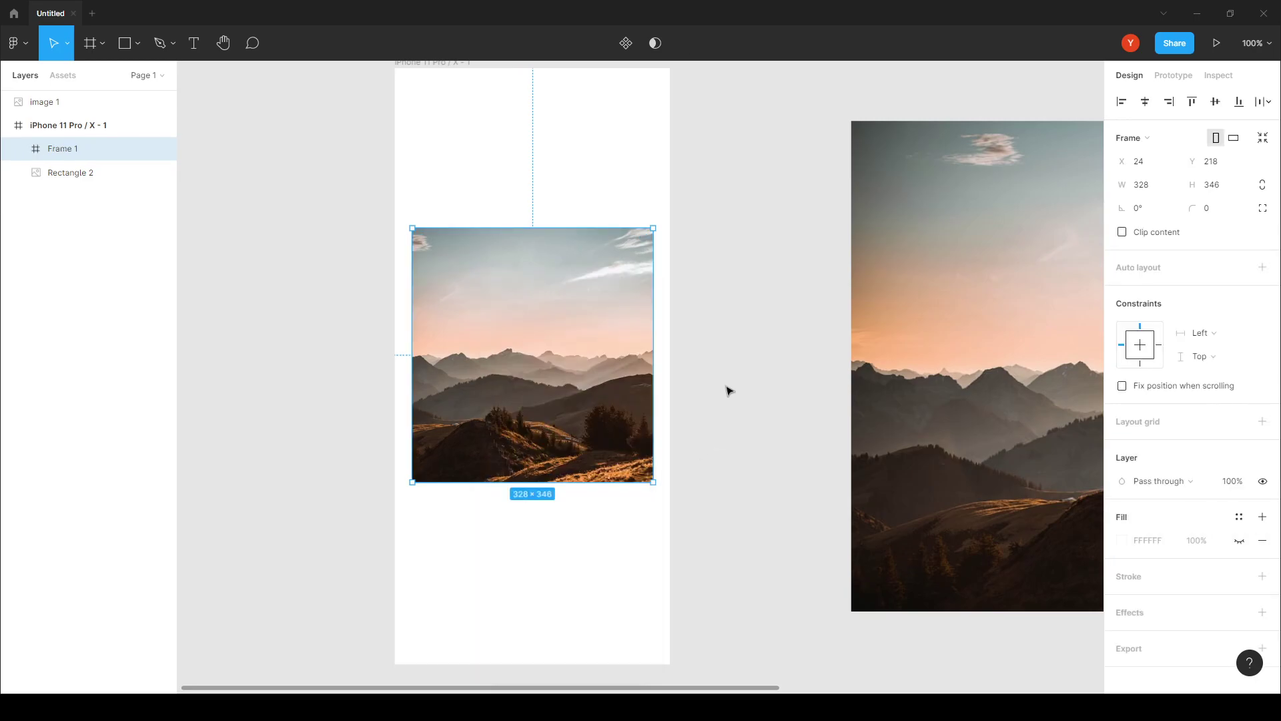
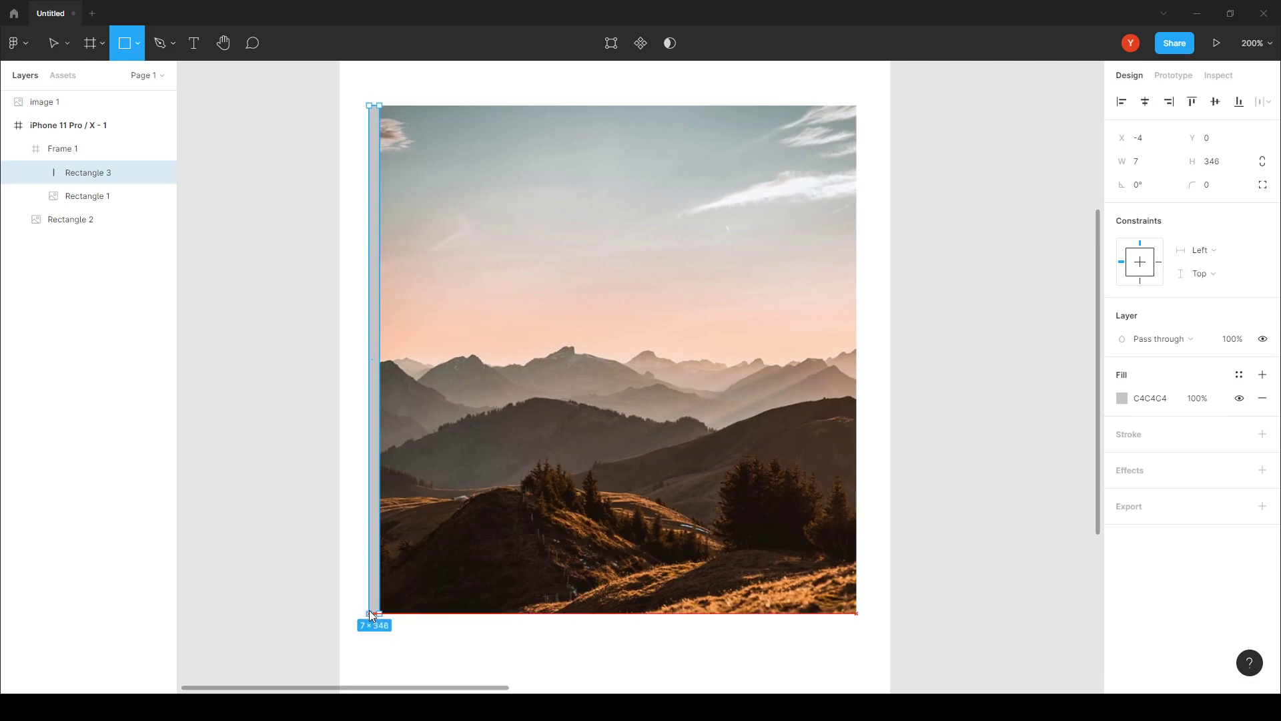
Fill the thin vertical bar Rectangle 3 with FFFFFF and move it out of Frame 1 to the layer directly above it.
{"action": "left_click", "coordinate": [1121, 397]}
{"action": "type", "text": "FFFFFF"}
{"action": "key", "text": "Return"}
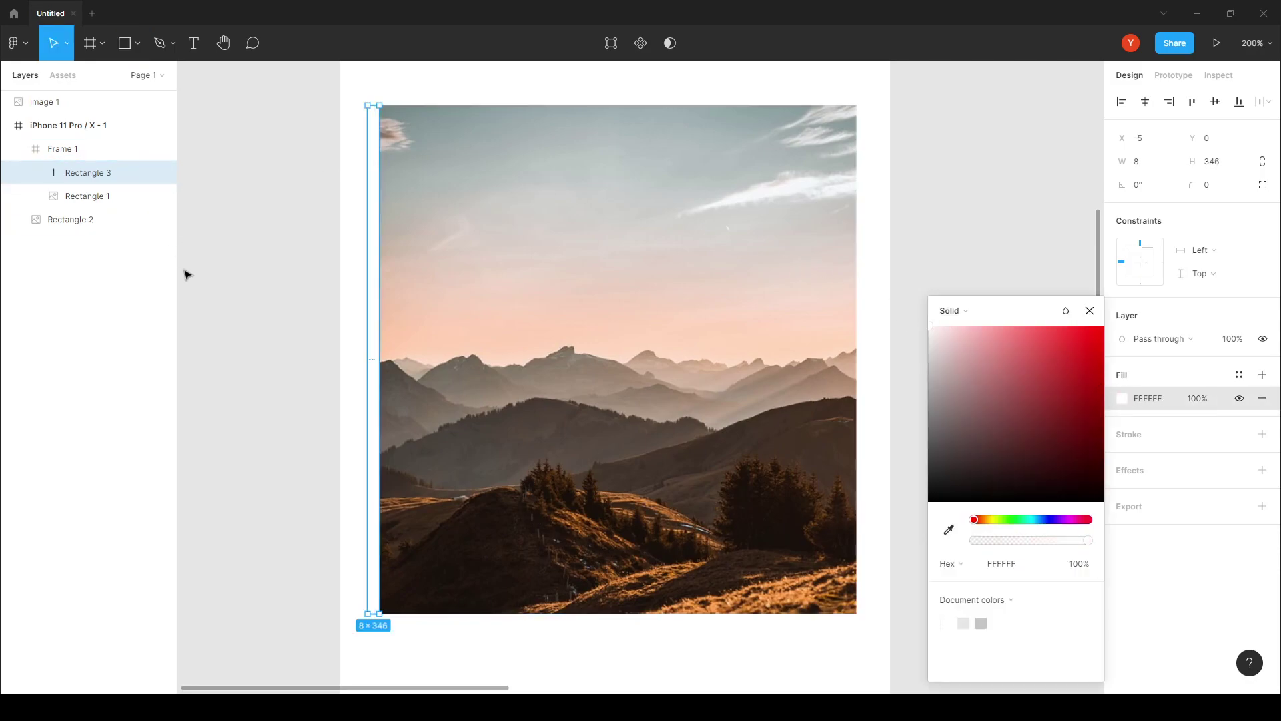
{"action": "left_click_drag", "start_coordinate": [78, 175], "coordinate": [74, 147]}
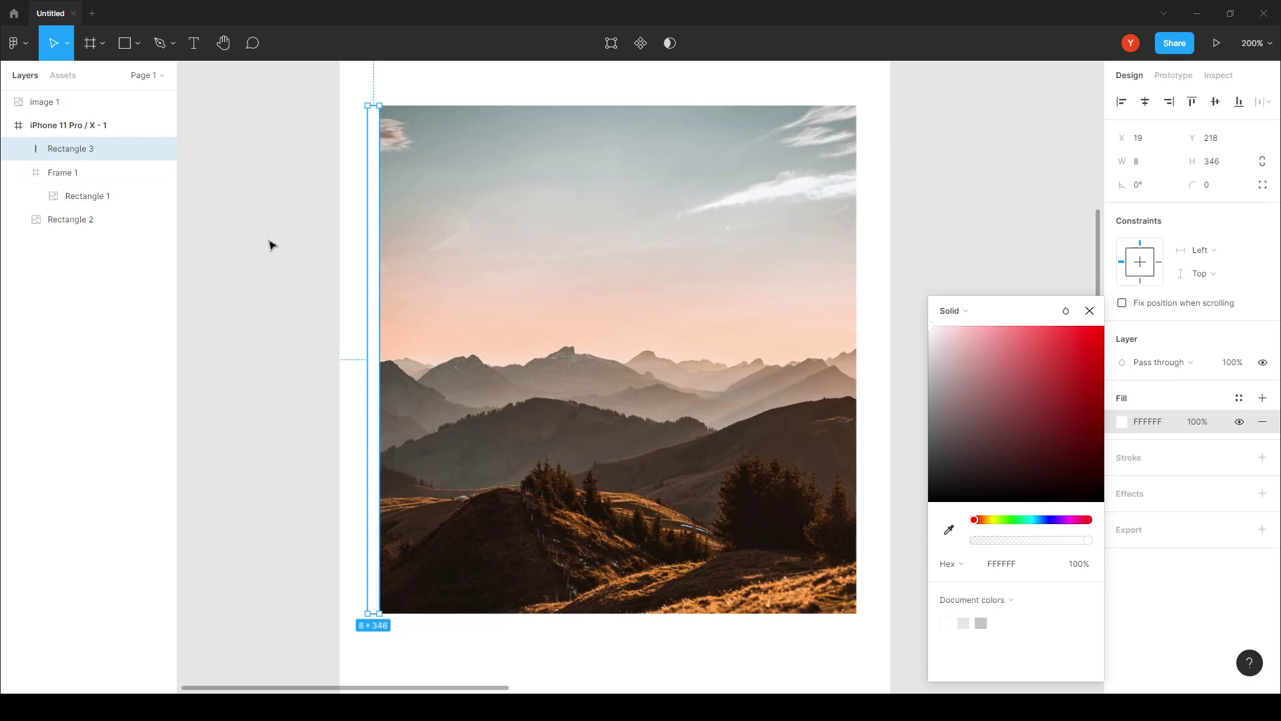
{"action": "left_click", "coordinate": [1089, 310]}
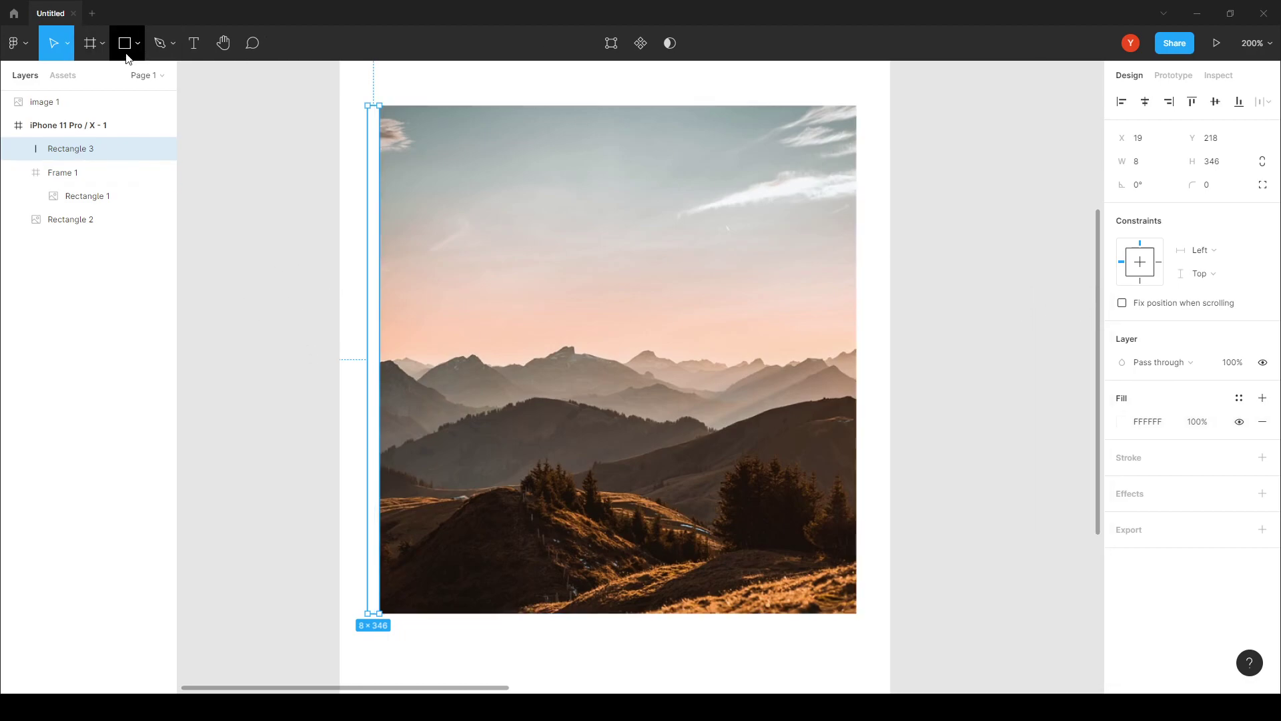
Draw a 36 × 36 circle over the white bar and move its layer out of Frame 1 to above Rectangle 3.
{"action": "key", "text": "o"}
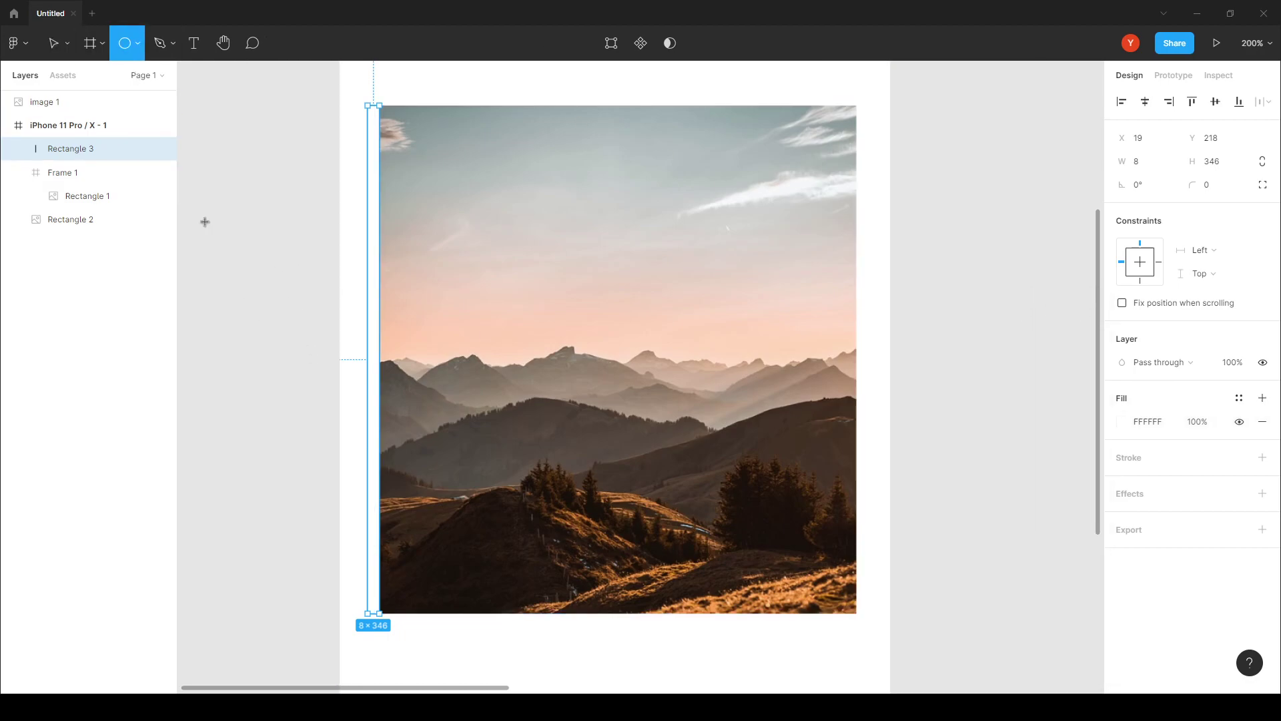
{"action": "left_click_drag", "start_coordinate": [399, 338], "coordinate": [373, 394]}
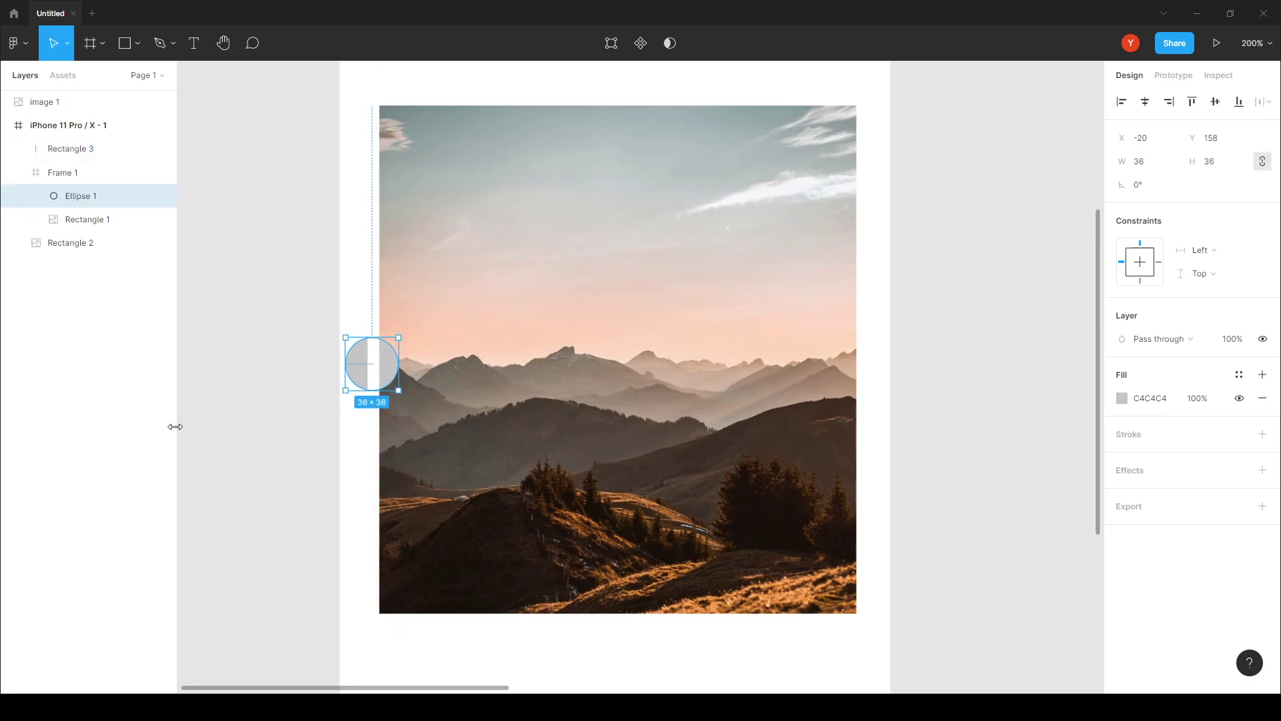
{"action": "left_click_drag", "start_coordinate": [80, 195], "coordinate": [80, 138]}
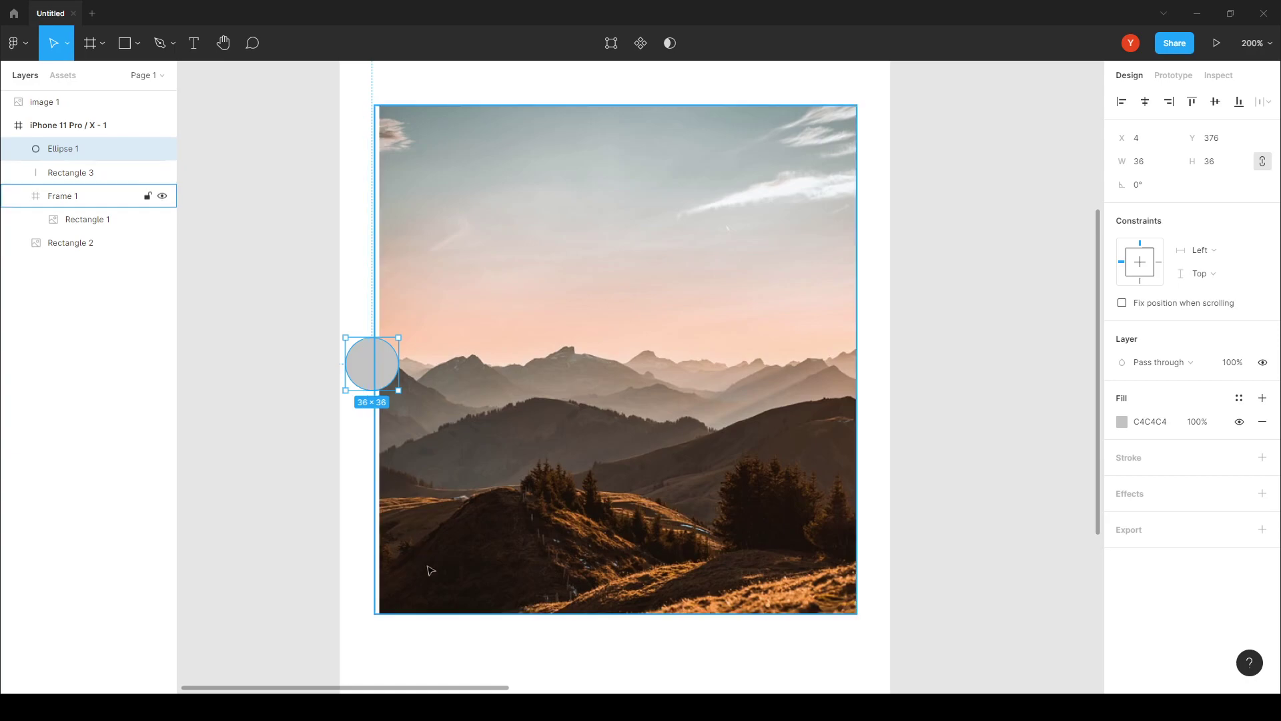
Centre the circle on the image's left edge at X 6, Y 373 and fill it with FFFFFF.
{"action": "left_click", "coordinate": [288, 381]}
{"action": "left_click_drag", "start_coordinate": [377, 371], "coordinate": [377, 371]}
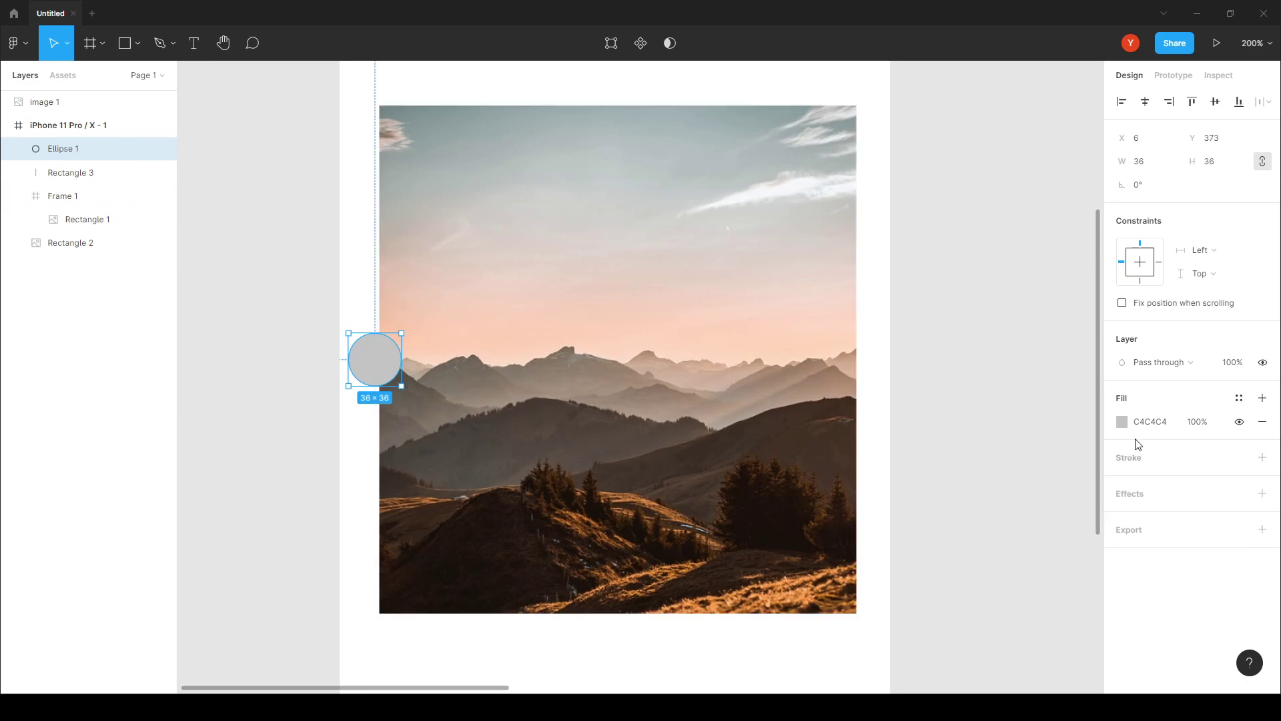
{"action": "left_click", "coordinate": [1122, 421]}
{"action": "left_click", "coordinate": [1012, 388]}
{"action": "left_click_drag", "start_coordinate": [1013, 394], "coordinate": [835, 286]}
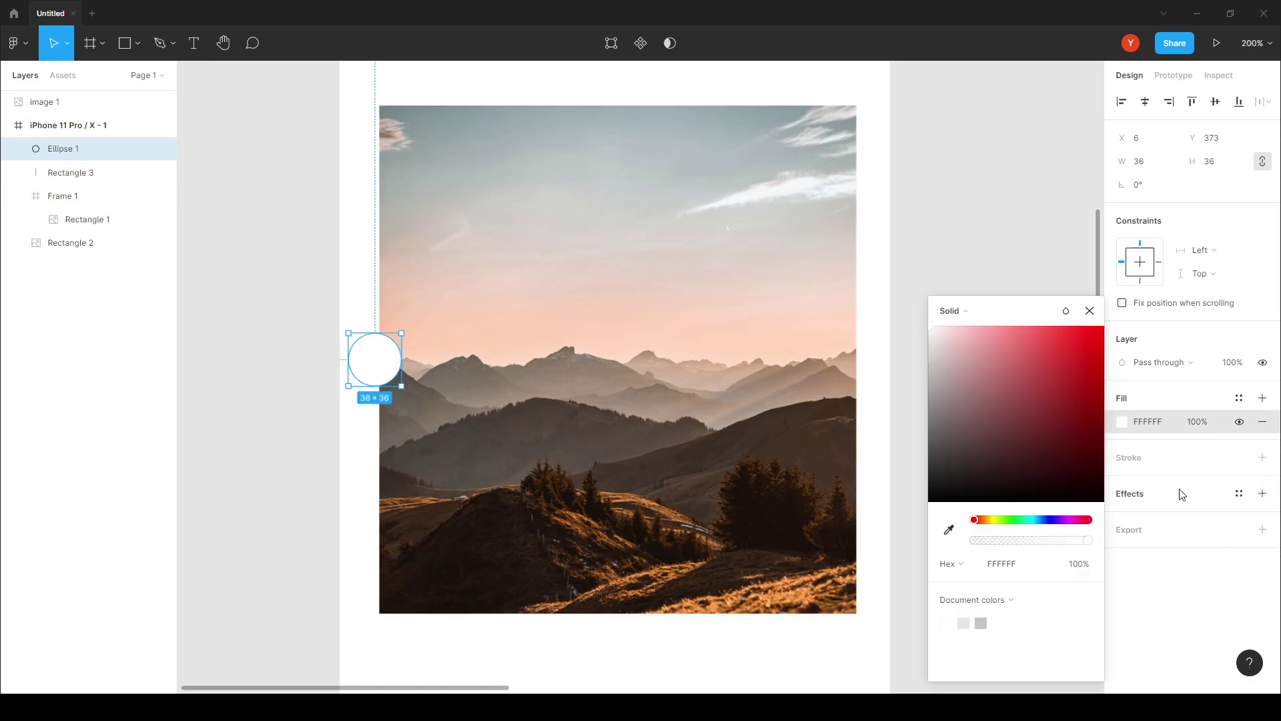
Add a drop shadow with a blur of 8 to the white circle.
{"action": "left_click", "coordinate": [1262, 495]}
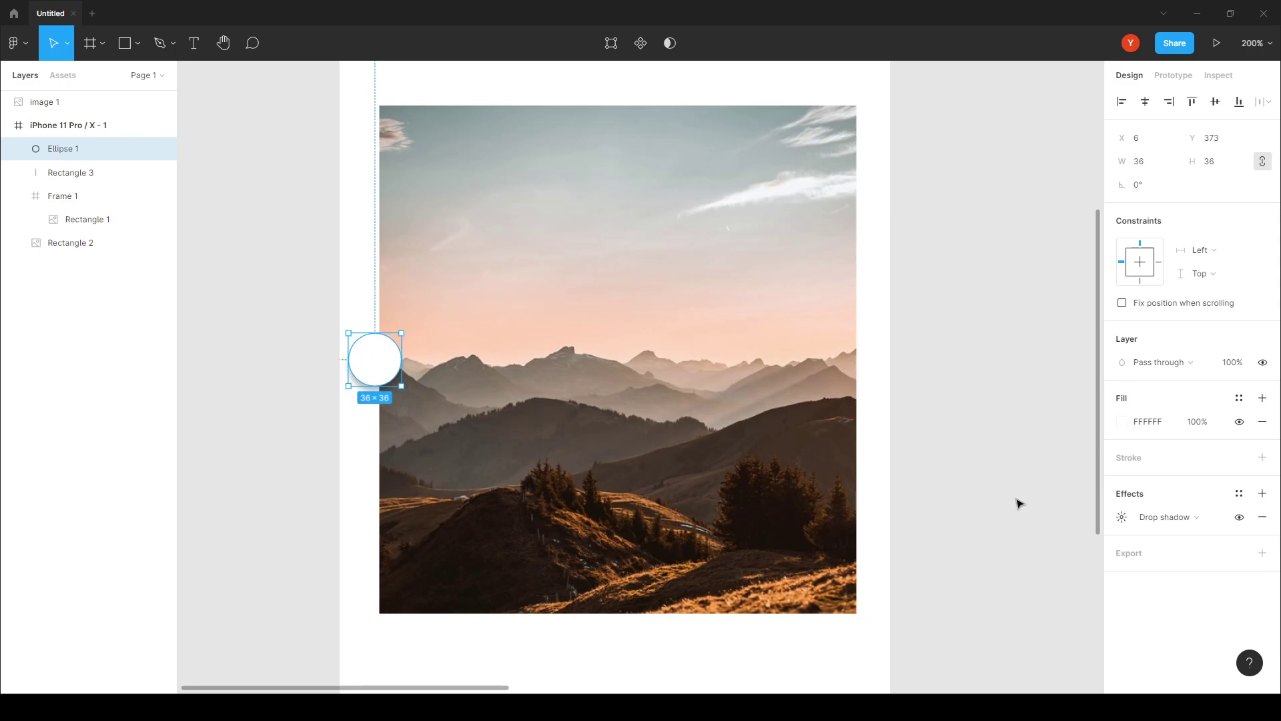
{"action": "left_click", "coordinate": [1121, 518]}
{"action": "left_click", "coordinate": [1059, 553]}
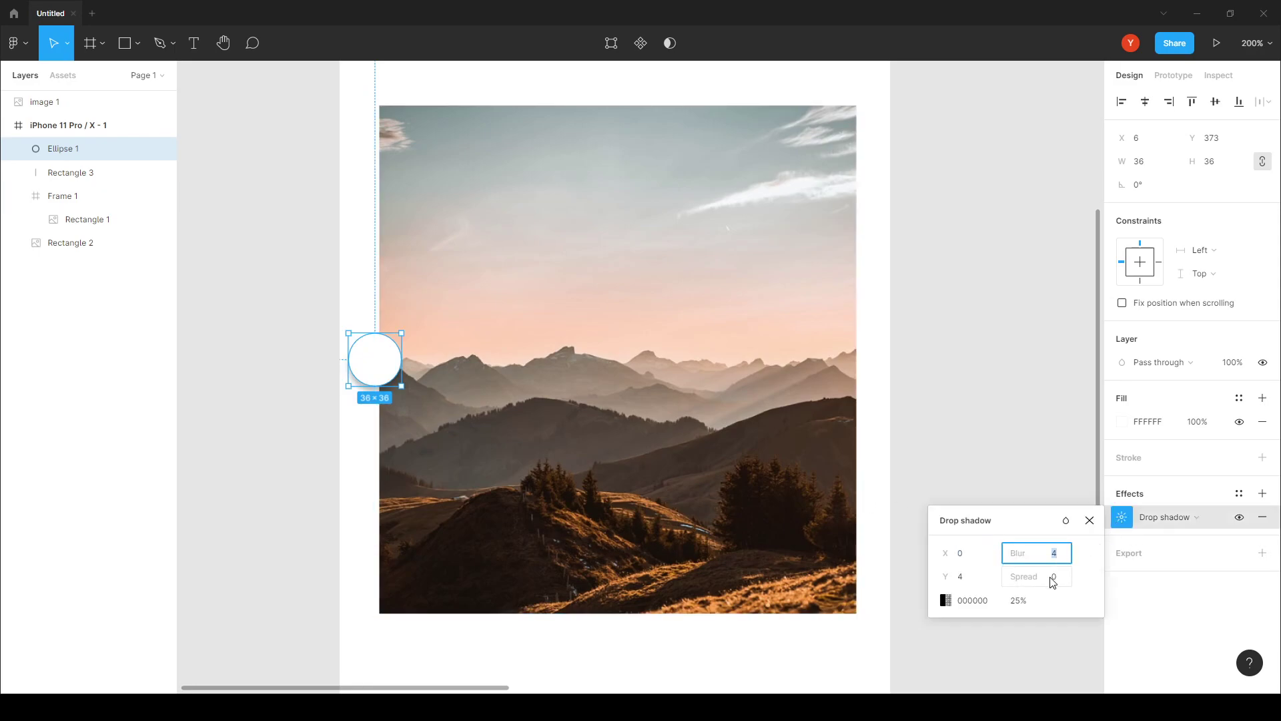
{"action": "type", "text": "8"}
{"action": "key", "text": "Return"}
{"action": "left_click", "coordinate": [277, 299]}
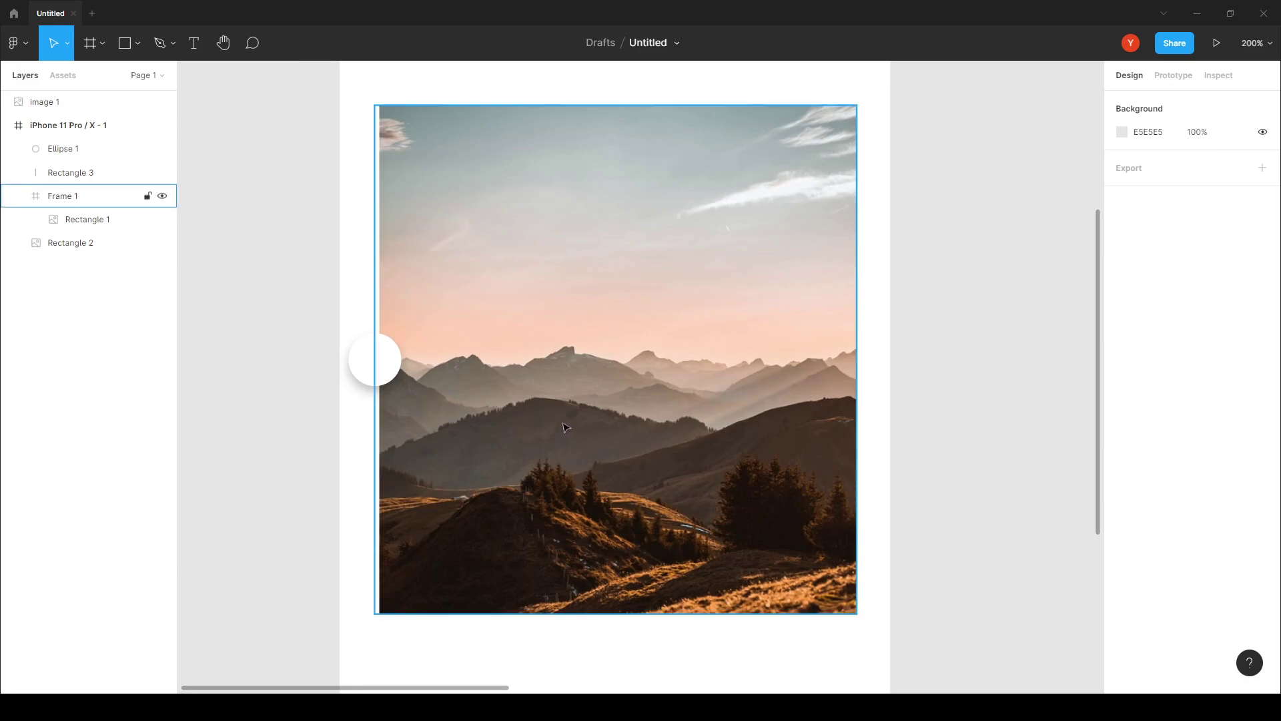
{"action": "key", "text": "shift+0"}
{"action": "scroll", "coordinate": [413, 294], "scroll_direction": "up", "scroll_amount": 3}
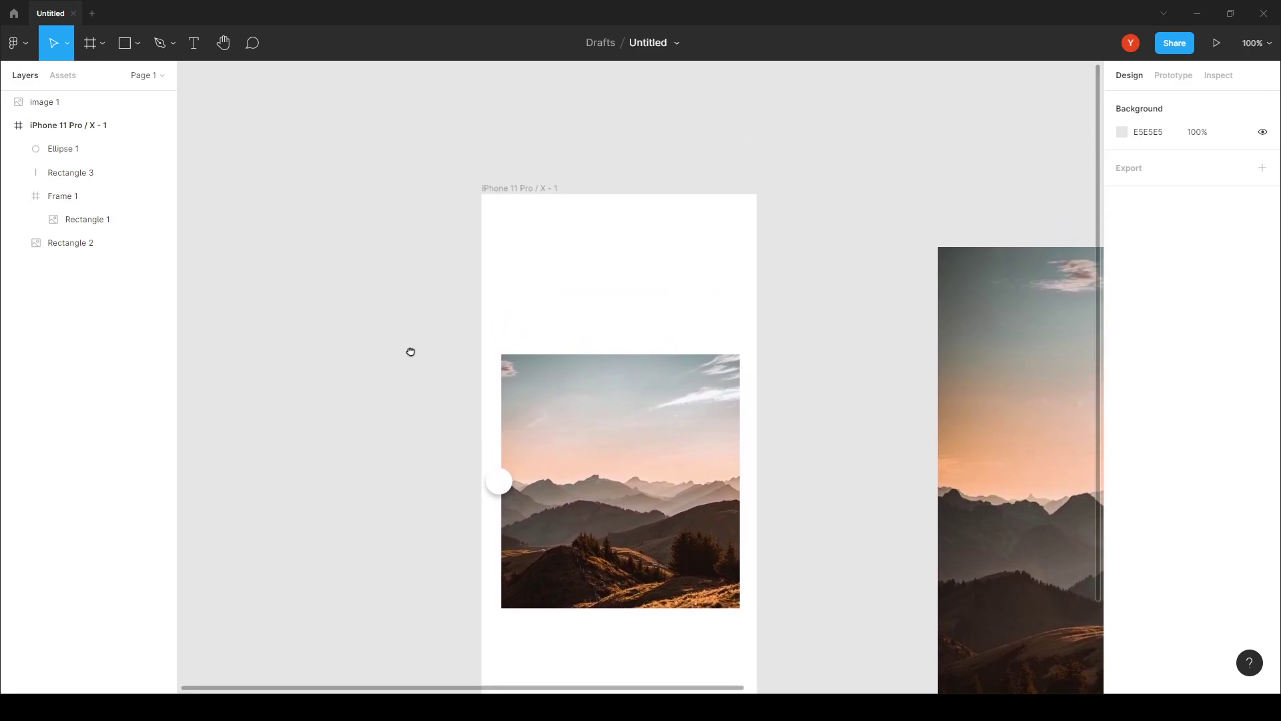
{"action": "left_click", "coordinate": [643, 429]}
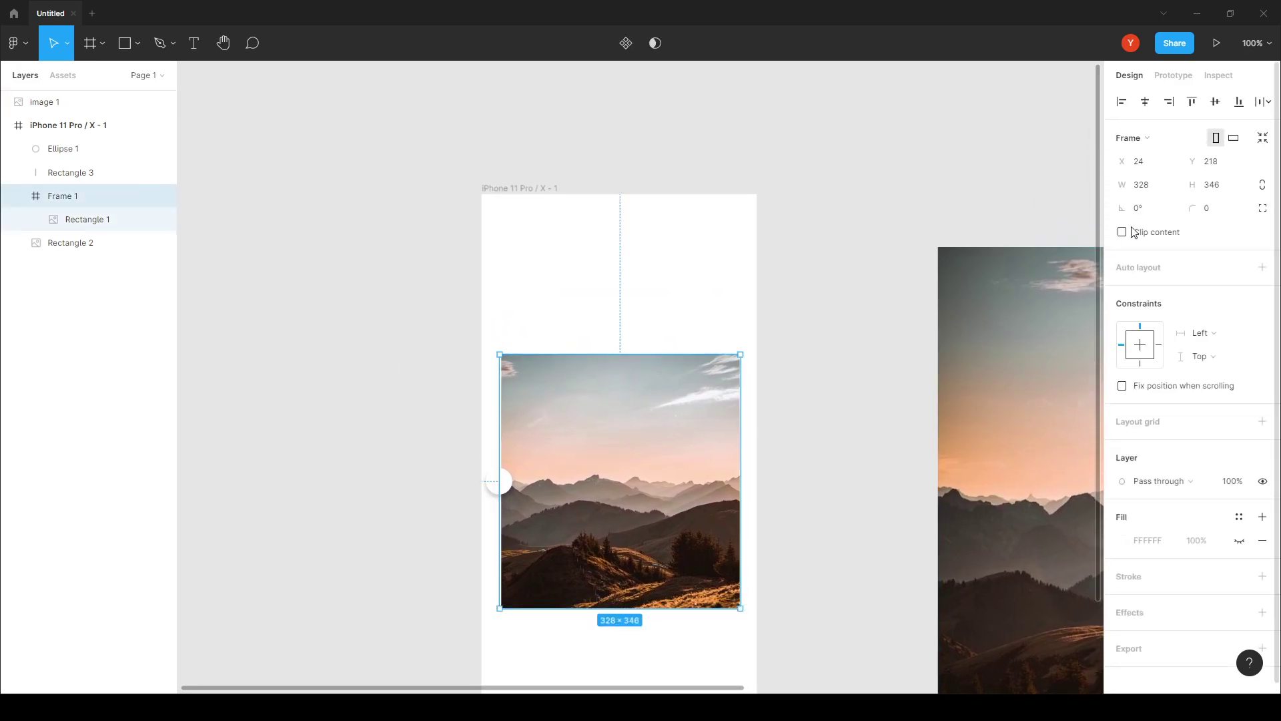
{"action": "left_click", "coordinate": [23, 196]}
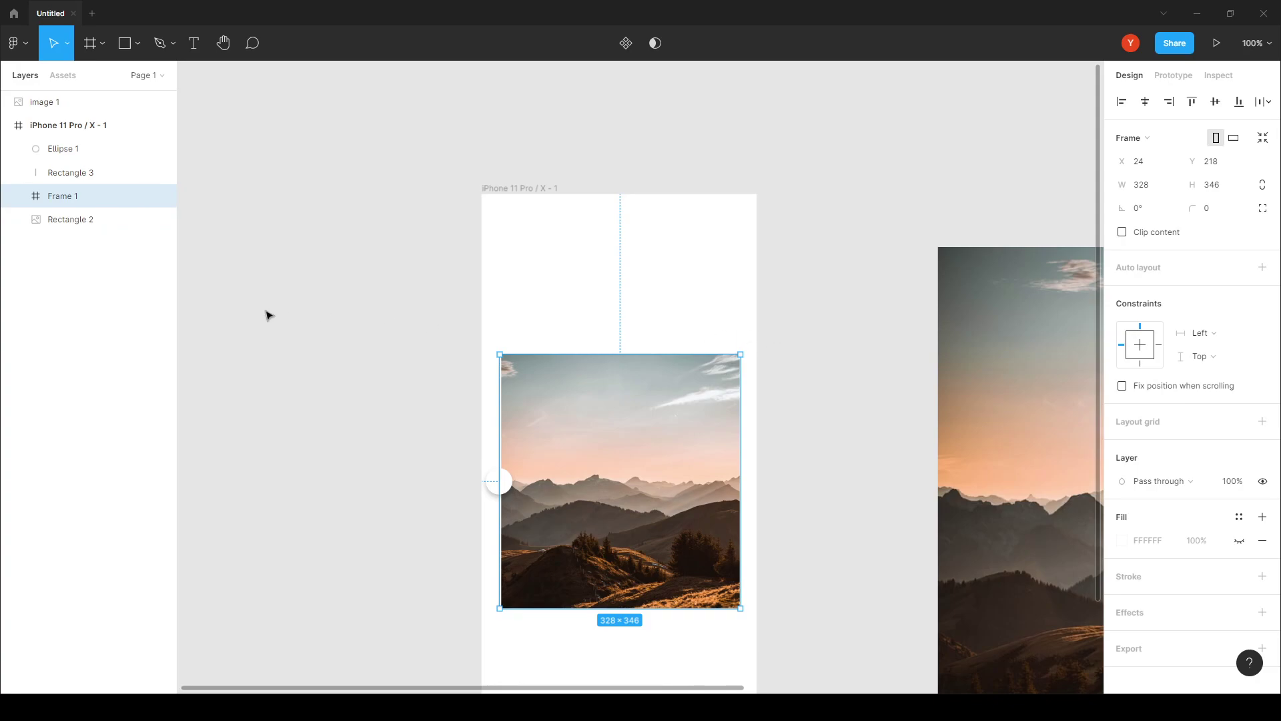
{"action": "left_click", "coordinate": [334, 325]}
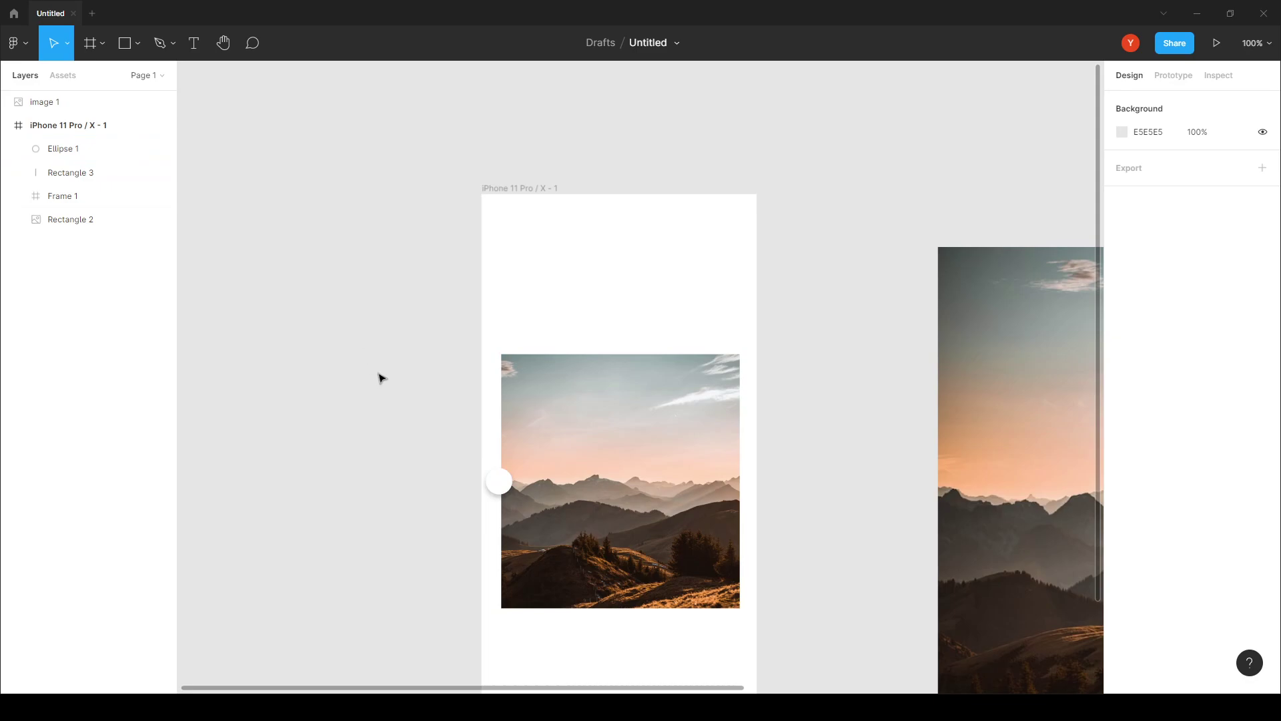
Add the text "Before" above the right part of the image in the iPhone frame.
{"action": "left_click", "coordinate": [194, 43]}
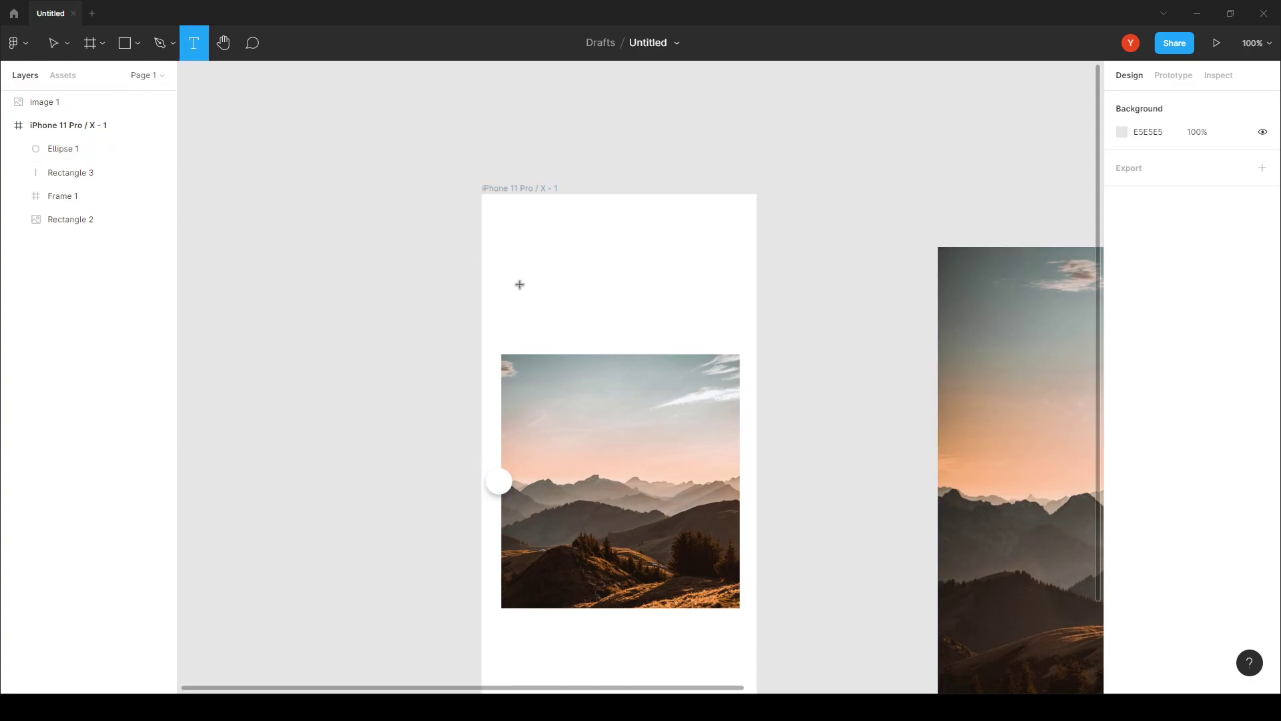
{"action": "left_click", "coordinate": [681, 330]}
{"action": "type", "text": "Before"}
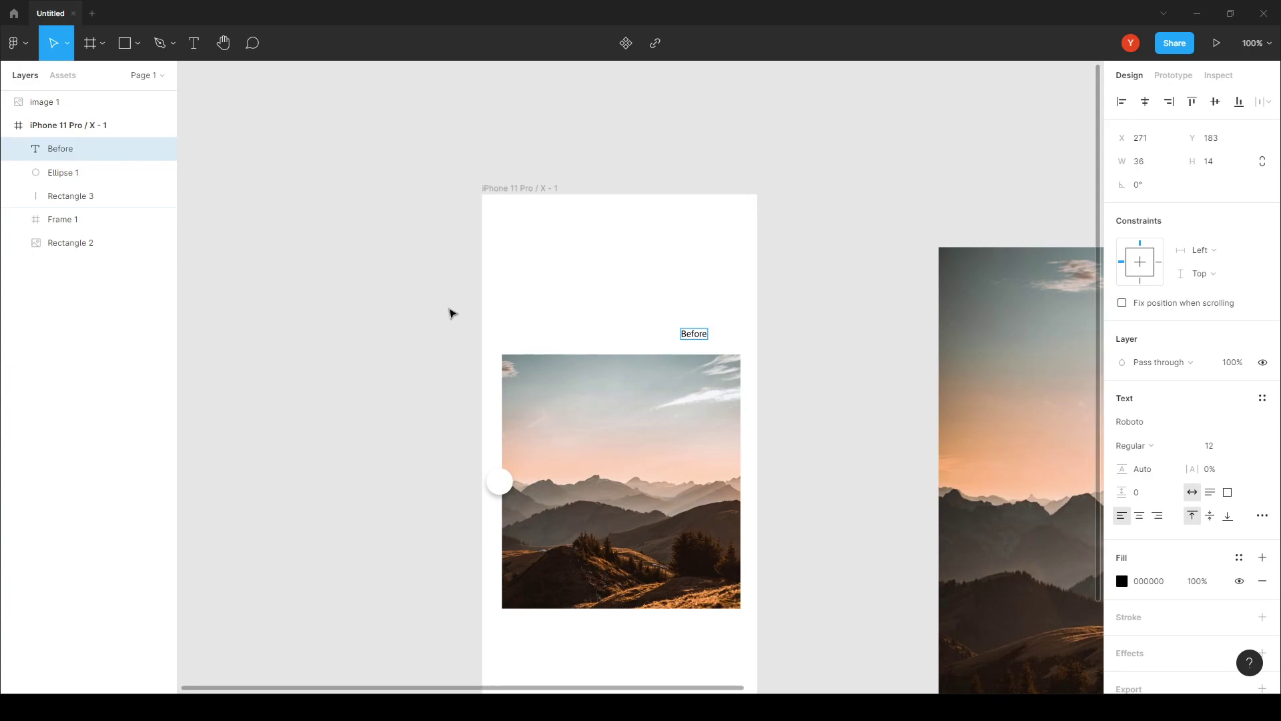
{"action": "key", "text": "Escape"}
Set the "Before" text's font size to 30 and align it with the image's right edge at X 264, Y 164.
{"action": "left_click", "coordinate": [1216, 454]}
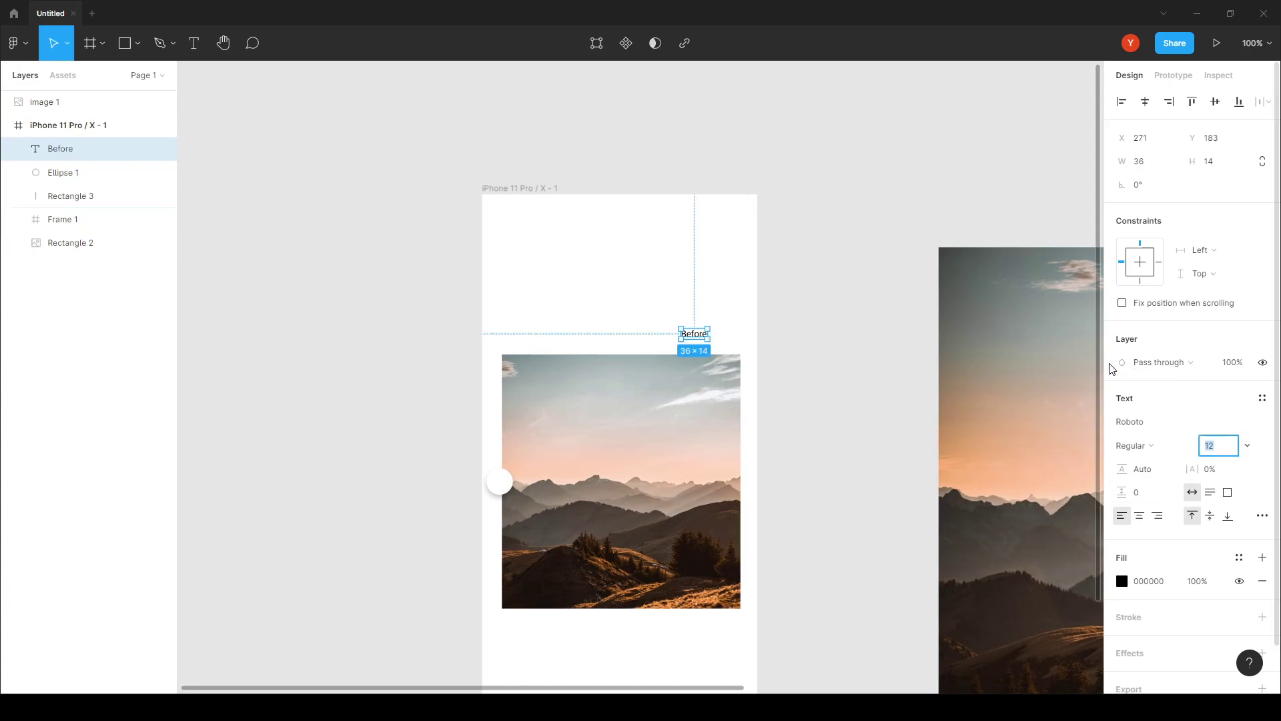
{"action": "key", "text": "Return"}
{"action": "left_click_drag", "start_coordinate": [705, 349], "coordinate": [699, 335]}
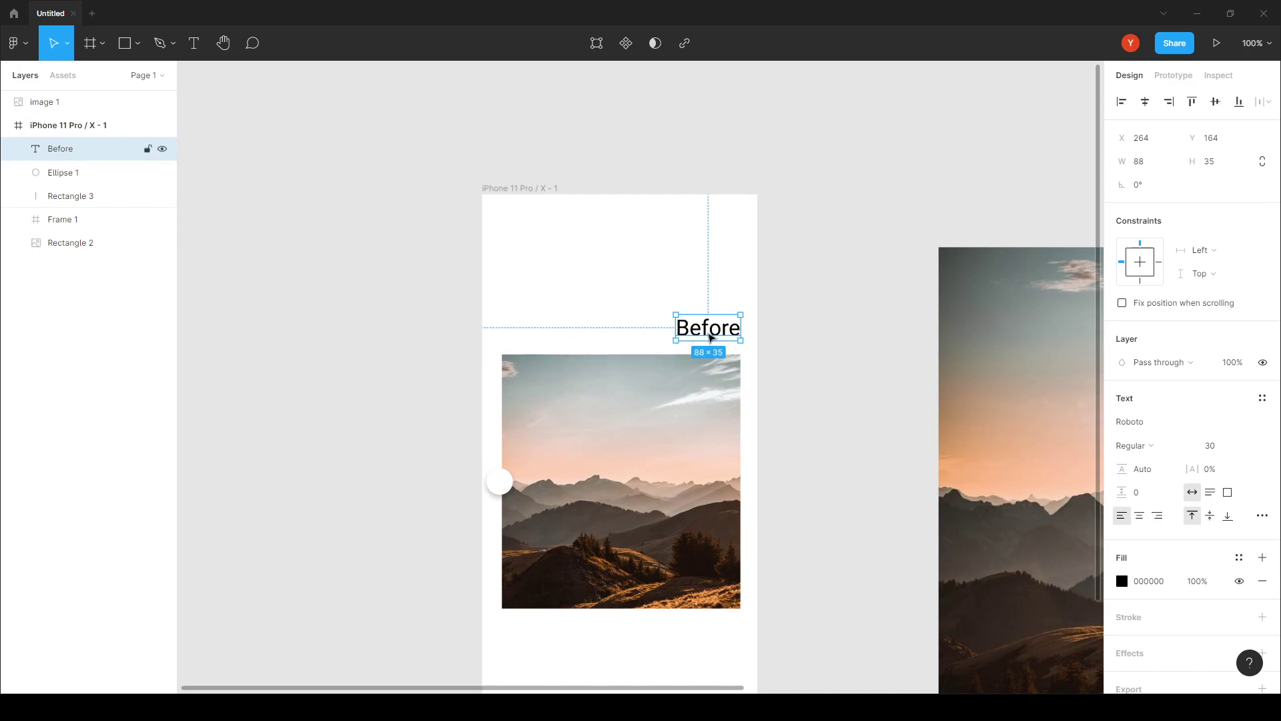
Duplicate the "Before" text above the image's left edge at X 27, Y 164 and change the copy to "After".
{"action": "left_click_drag", "start_coordinate": [712, 335], "coordinate": [542, 332]}
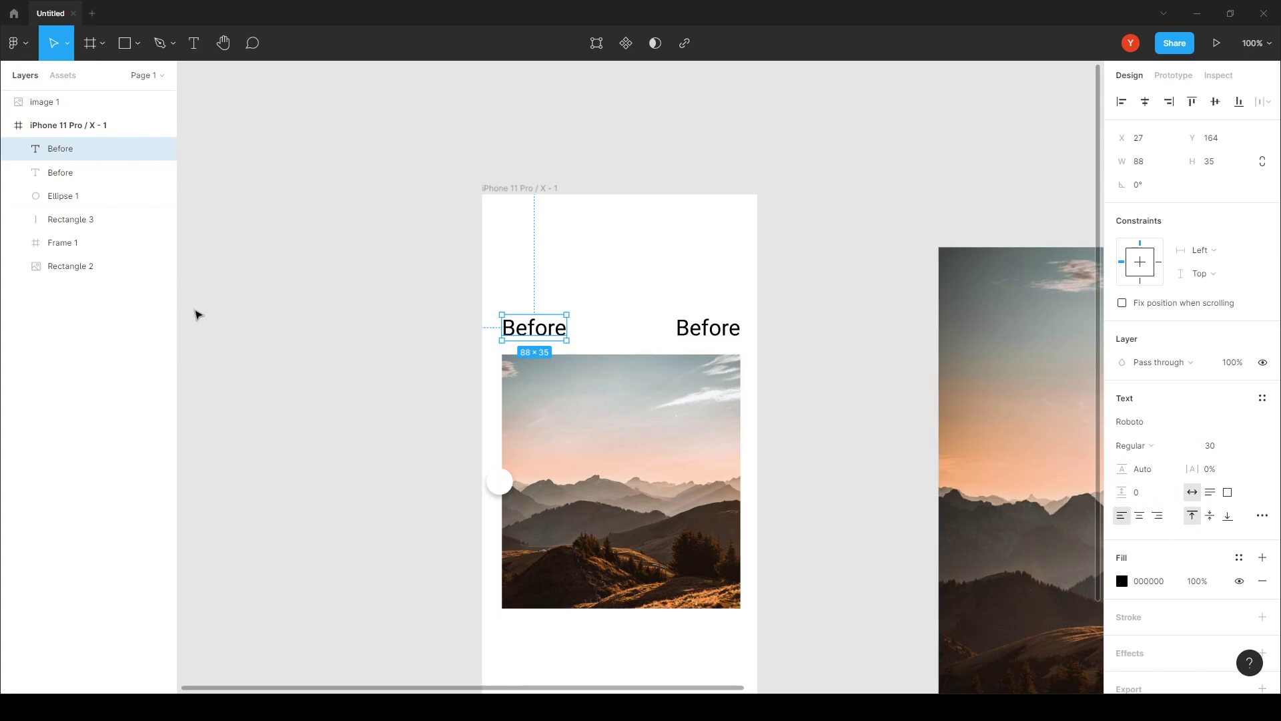
{"action": "double_click", "coordinate": [536, 332]}
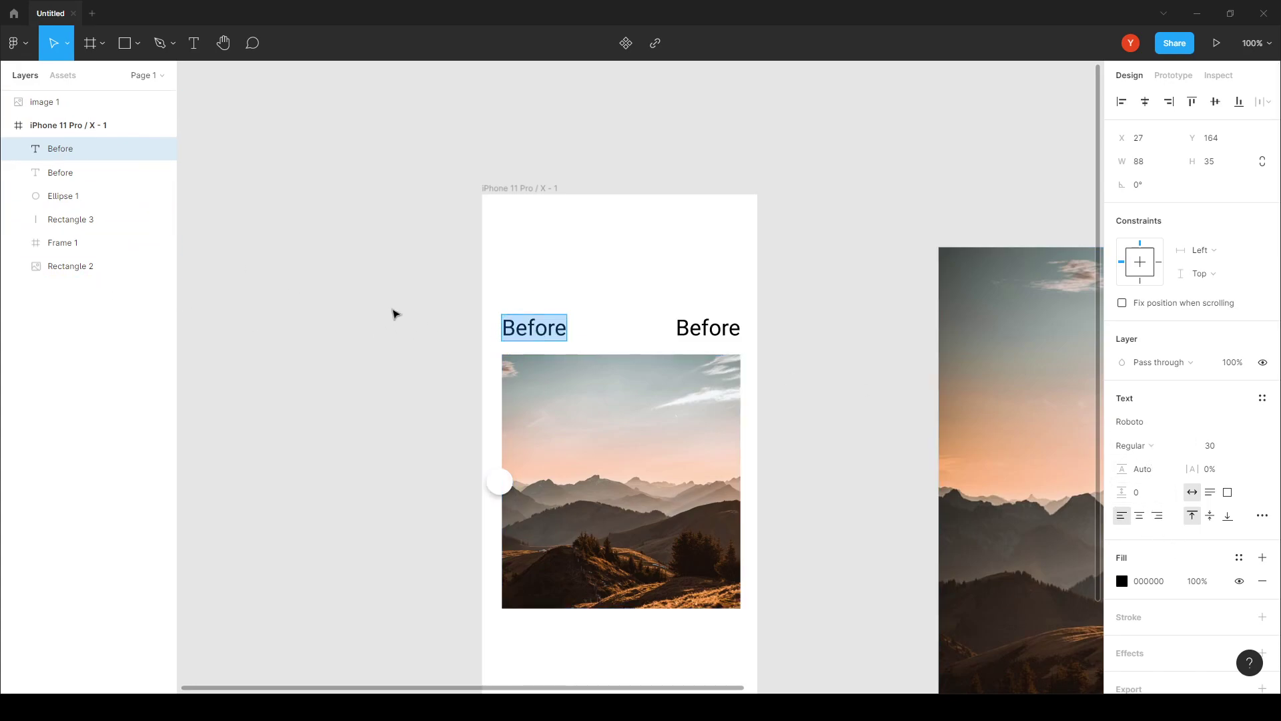
{"action": "type", "text": "After"}
{"action": "key", "text": "Escape"}
Move both labels, the circle, the bar and both images out of the iPhone frame onto the empty canvas below it.
{"action": "left_click_drag", "start_coordinate": [801, 287], "coordinate": [437, 650]}
{"action": "scroll", "coordinate": [367, 398], "scroll_direction": "down", "scroll_amount": 7}
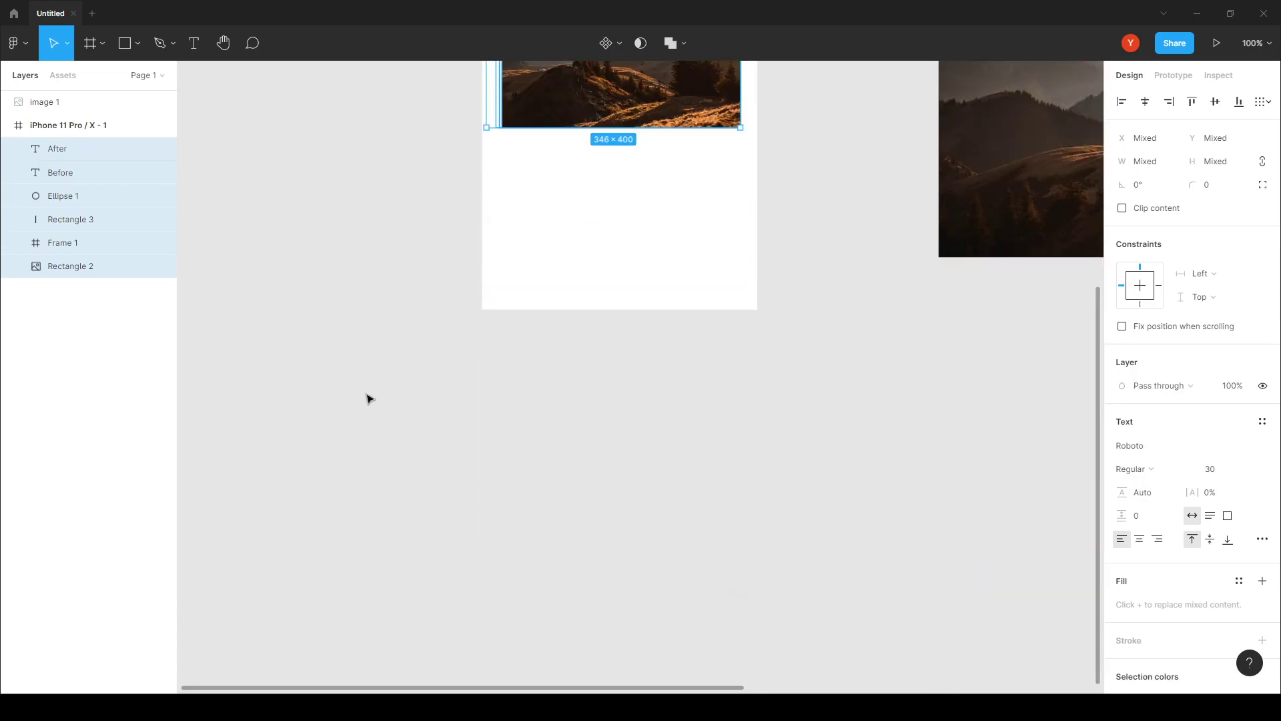
{"action": "scroll", "coordinate": [369, 399], "scroll_direction": "up", "scroll_amount": 4}
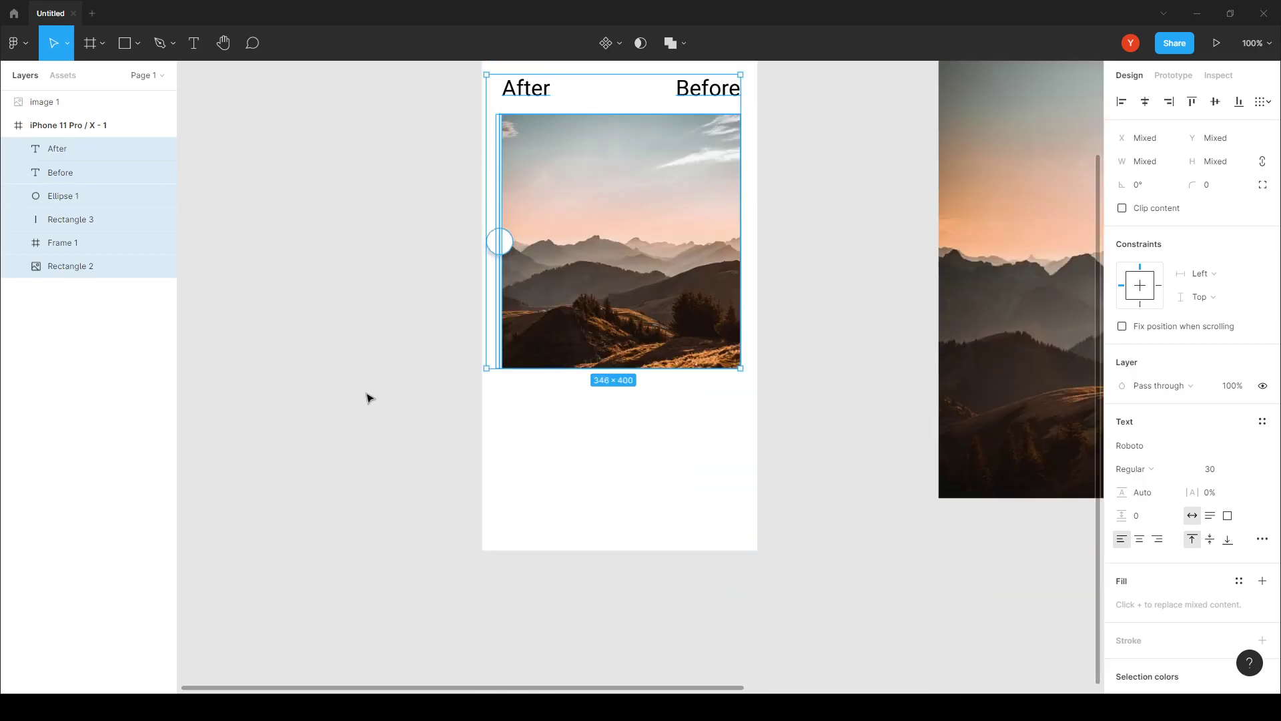
{"action": "left_click_drag", "start_coordinate": [604, 267], "coordinate": [564, 404]}
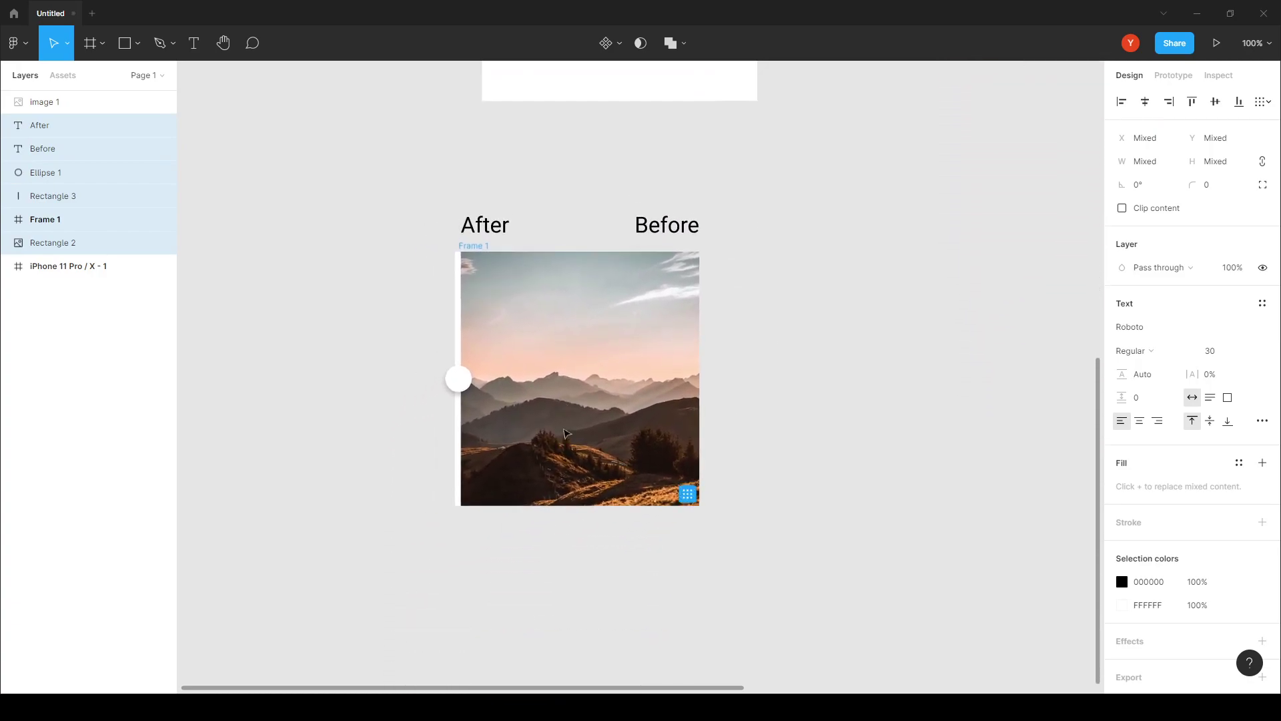
{"action": "left_click", "coordinate": [347, 337]}
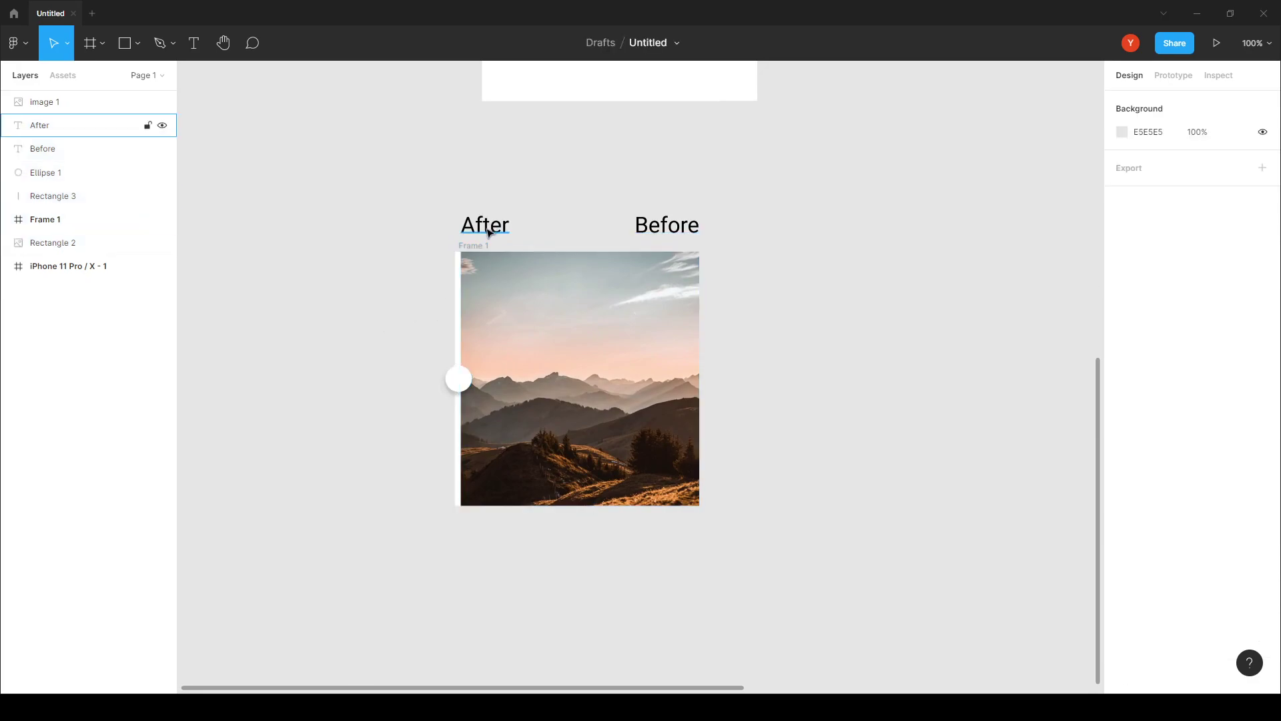
Wrap both labels, the circle, the bar and both images in a new frame named "before".
{"action": "left_click_drag", "start_coordinate": [797, 177], "coordinate": [358, 563]}
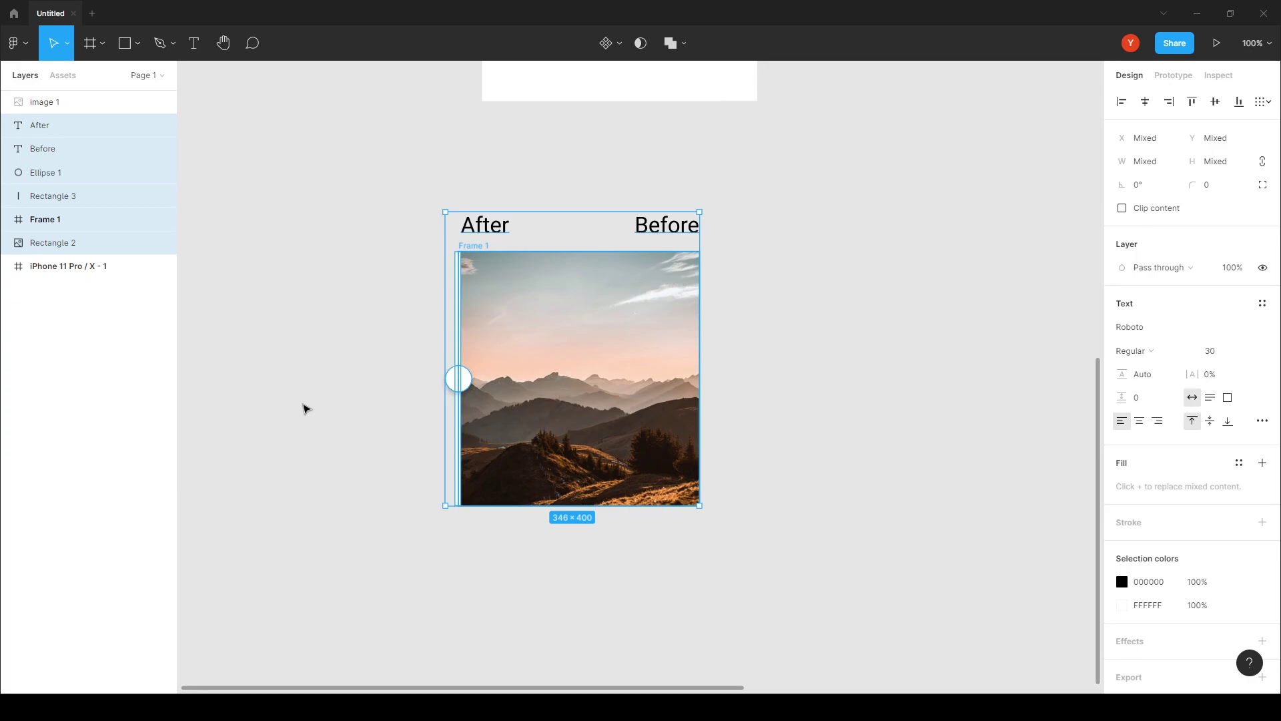
{"action": "right_click", "coordinate": [567, 315]}
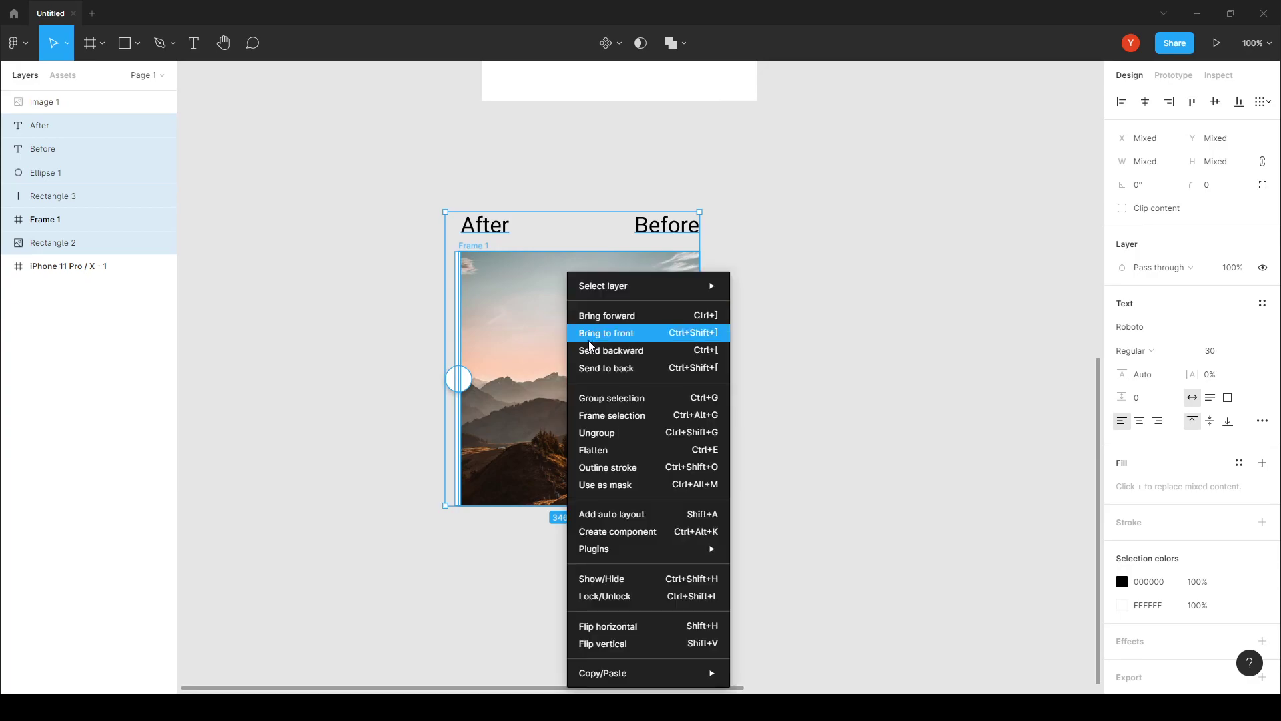
{"action": "left_click", "coordinate": [597, 417]}
{"action": "double_click", "coordinate": [48, 126]}
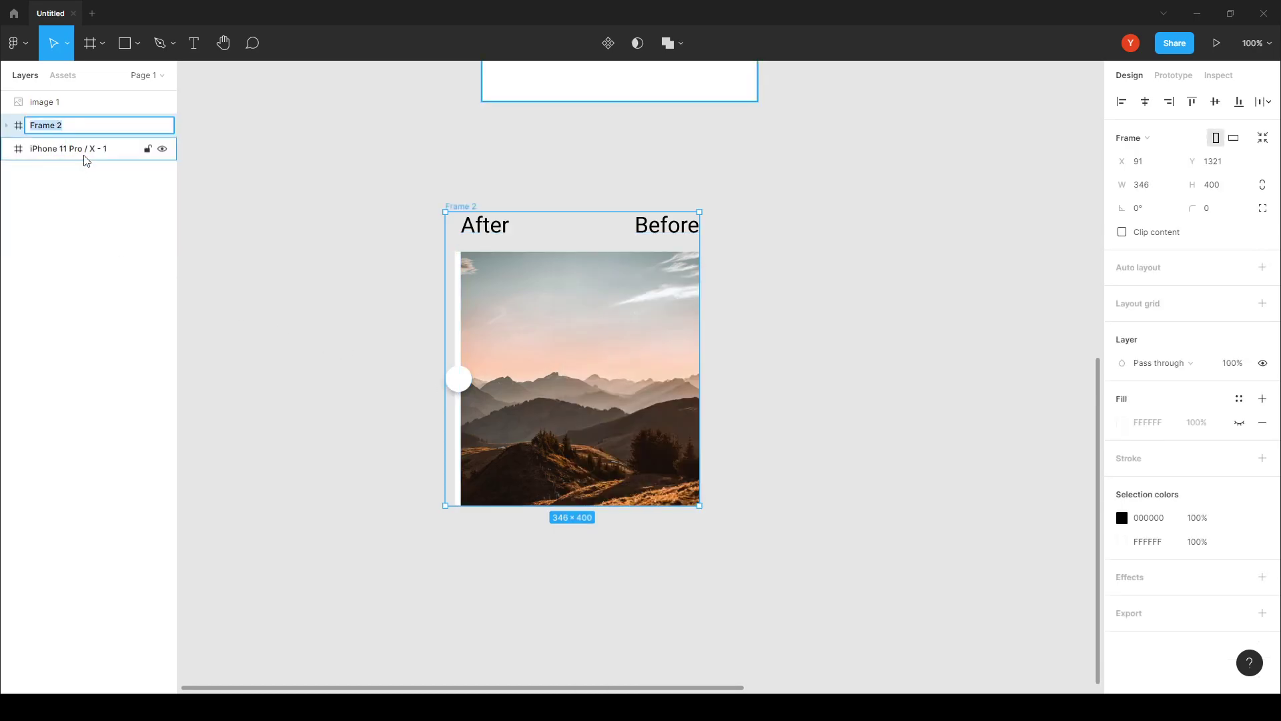
{"action": "type", "text": "before"}
{"action": "key", "text": "Return"}
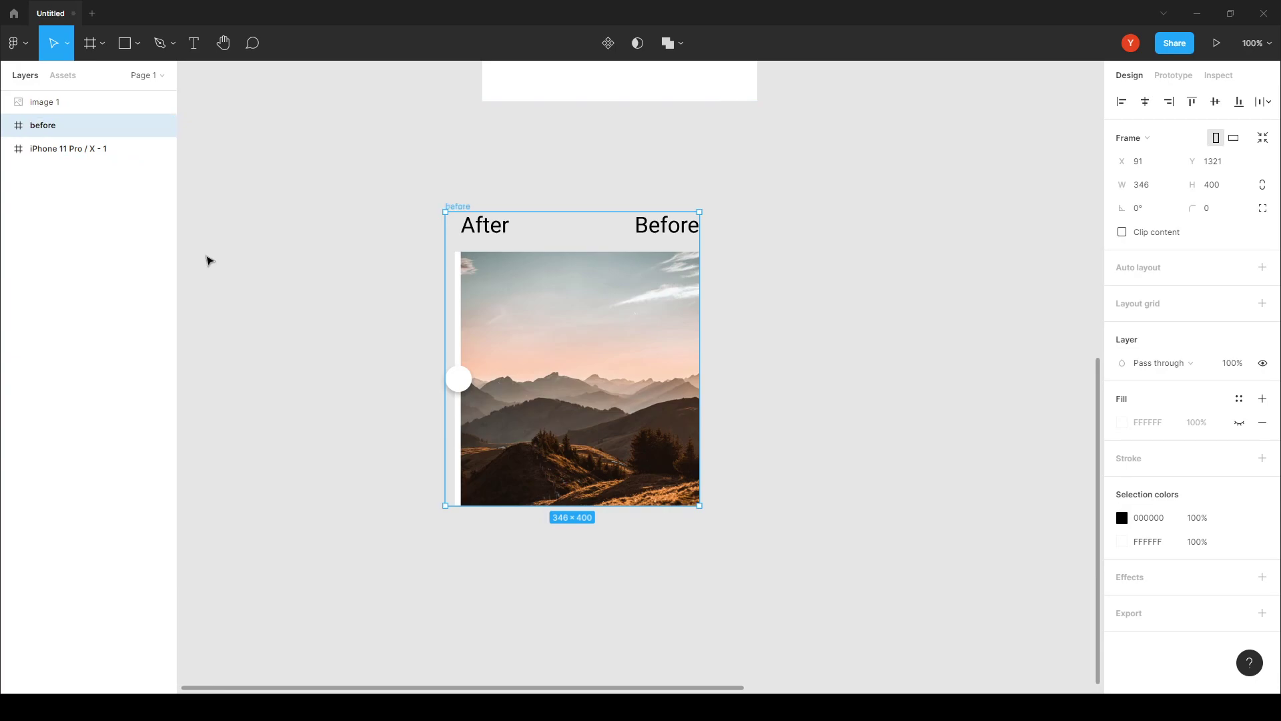
Duplicate the before frame to its right at X 531, Y 1321 and rename the copy "after".
{"action": "left_click_drag", "start_coordinate": [572, 372], "coordinate": [895, 372]}
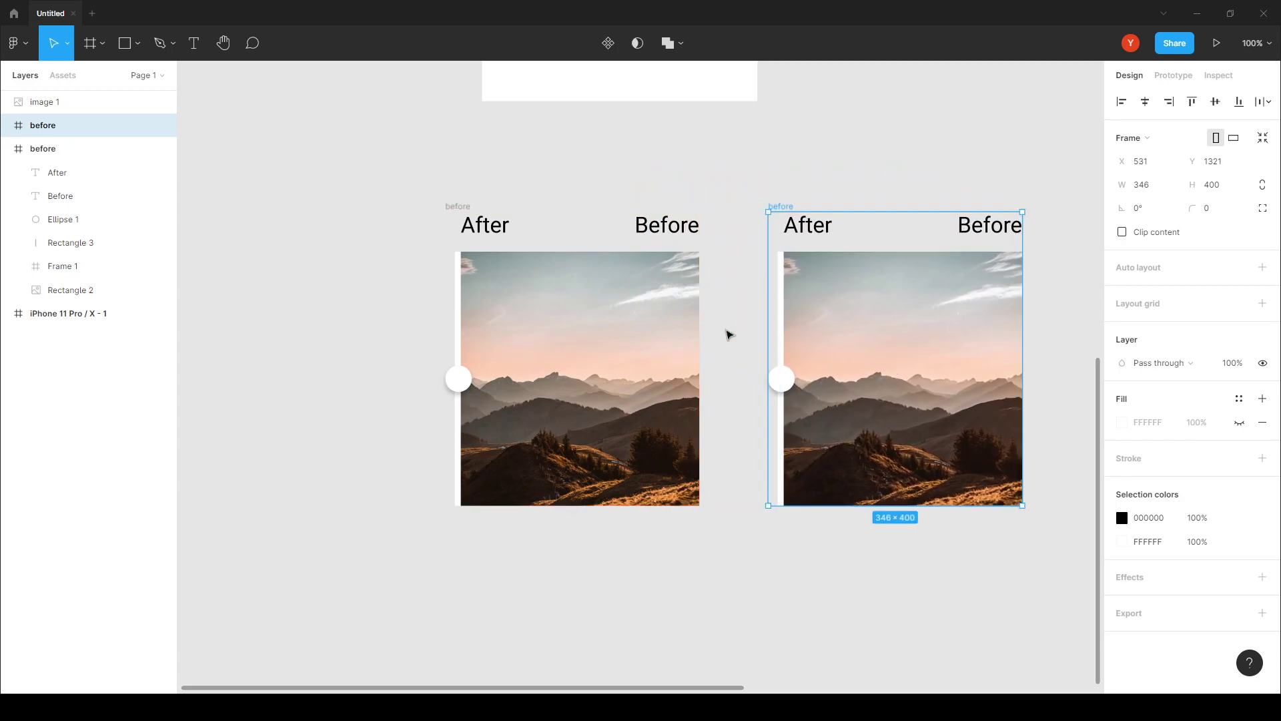
{"action": "double_click", "coordinate": [45, 131]}
{"action": "type", "text": "afte"}
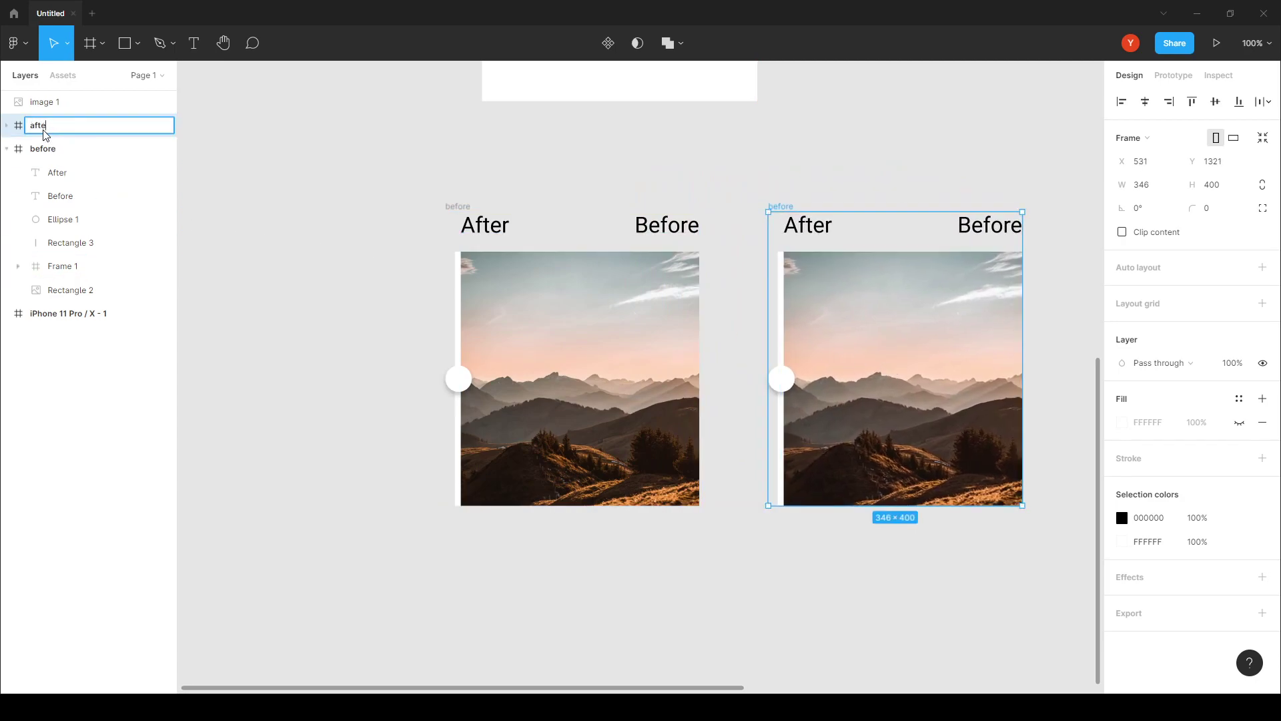
{"action": "type", "text": "r"}
{"action": "key", "text": "Return"}
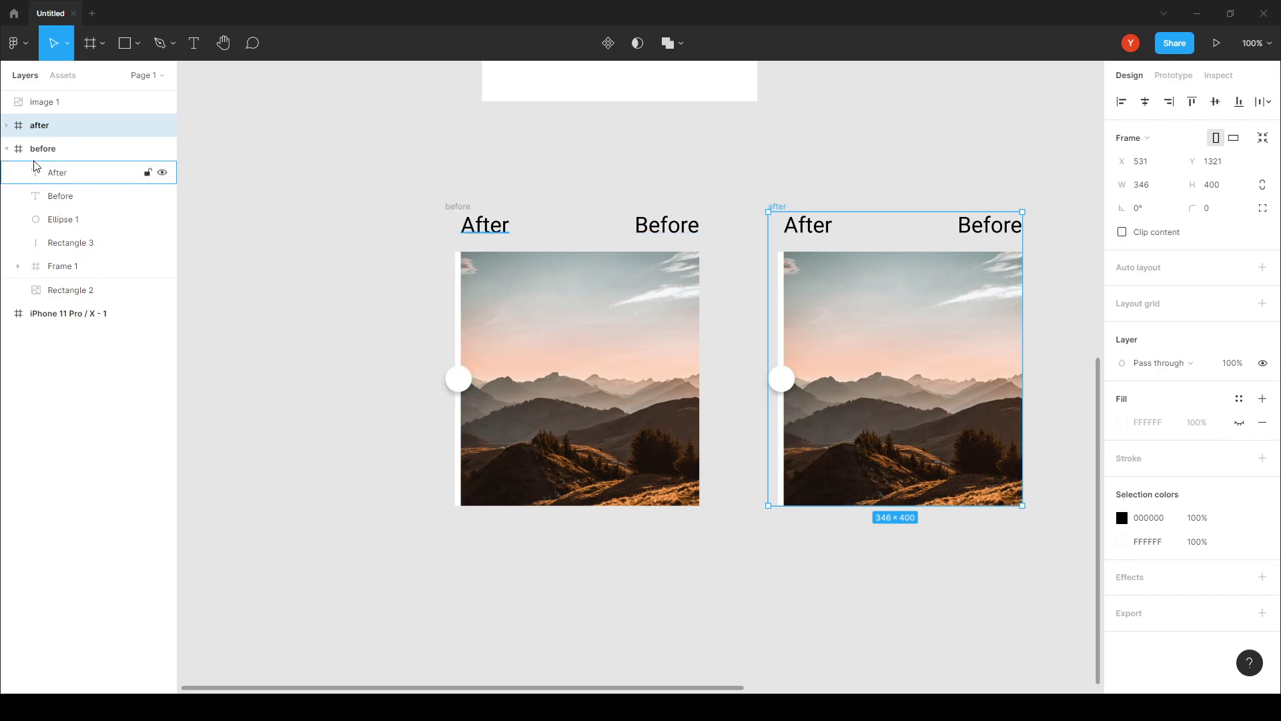
Expand the layers of the after frame and of Frame 1 inside both the before and after frames.
{"action": "left_click", "coordinate": [7, 125]}
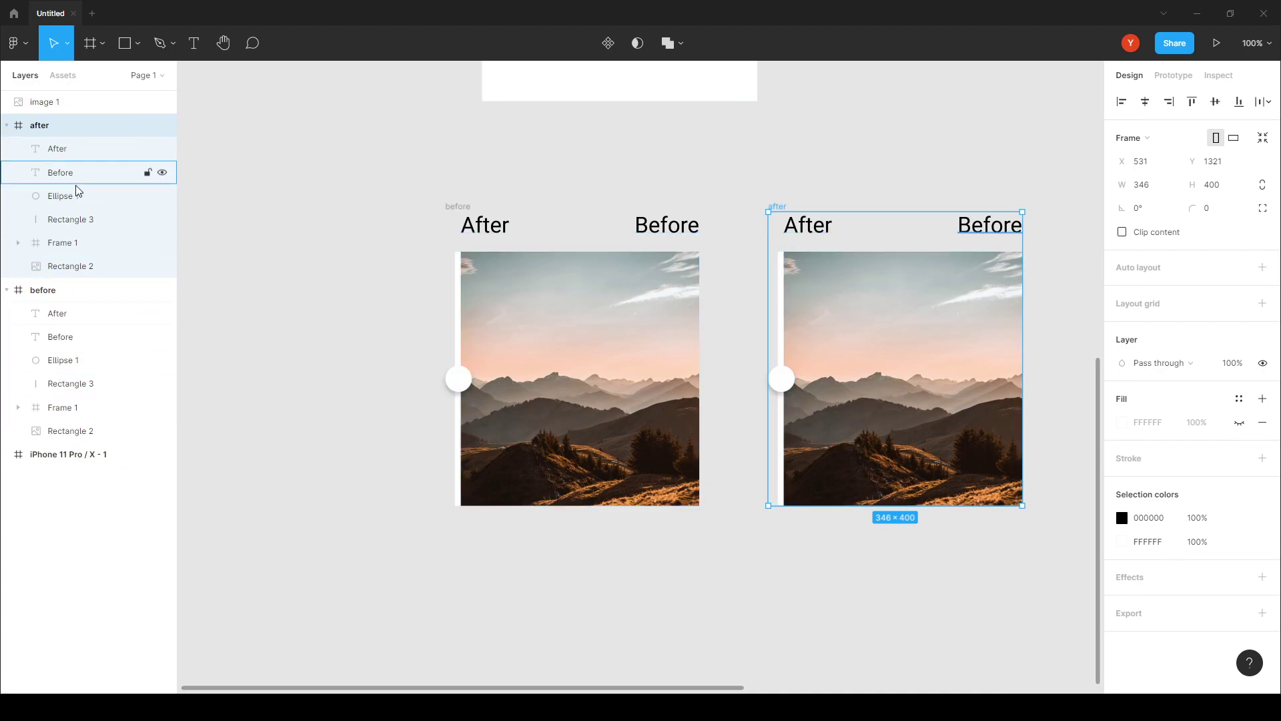
{"action": "left_click", "coordinate": [332, 294]}
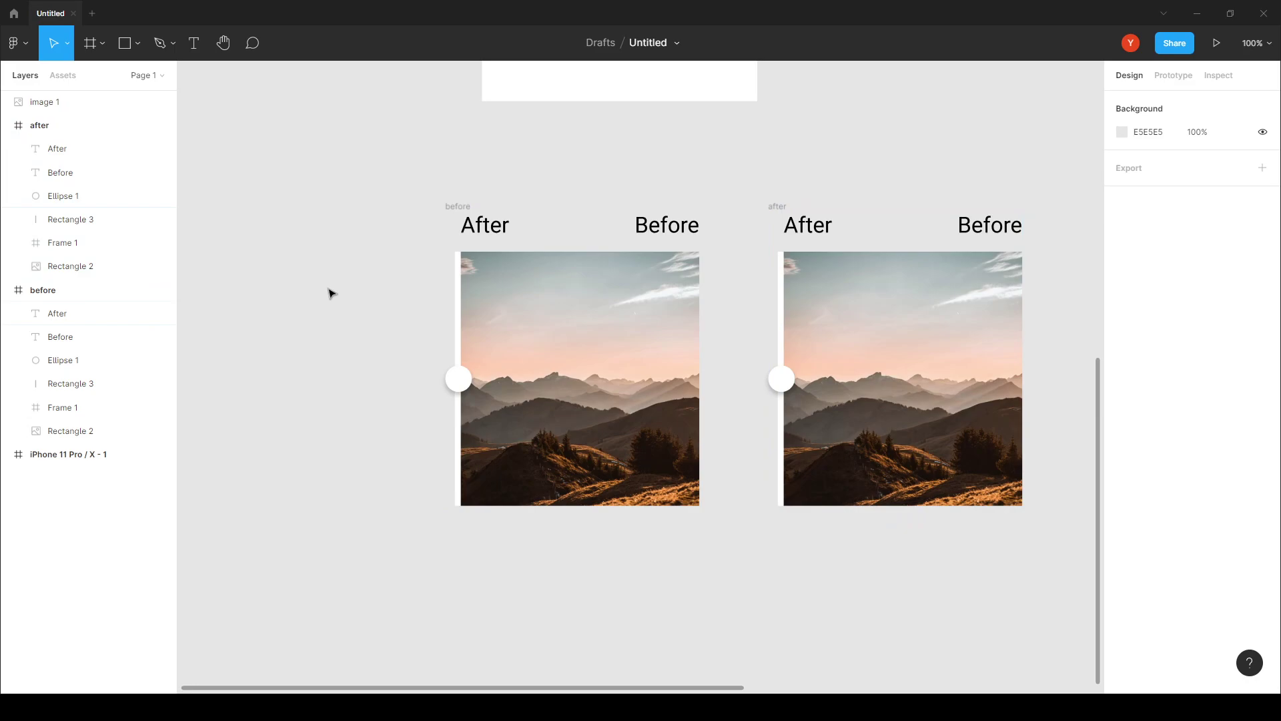
{"action": "left_click", "coordinate": [569, 351]}
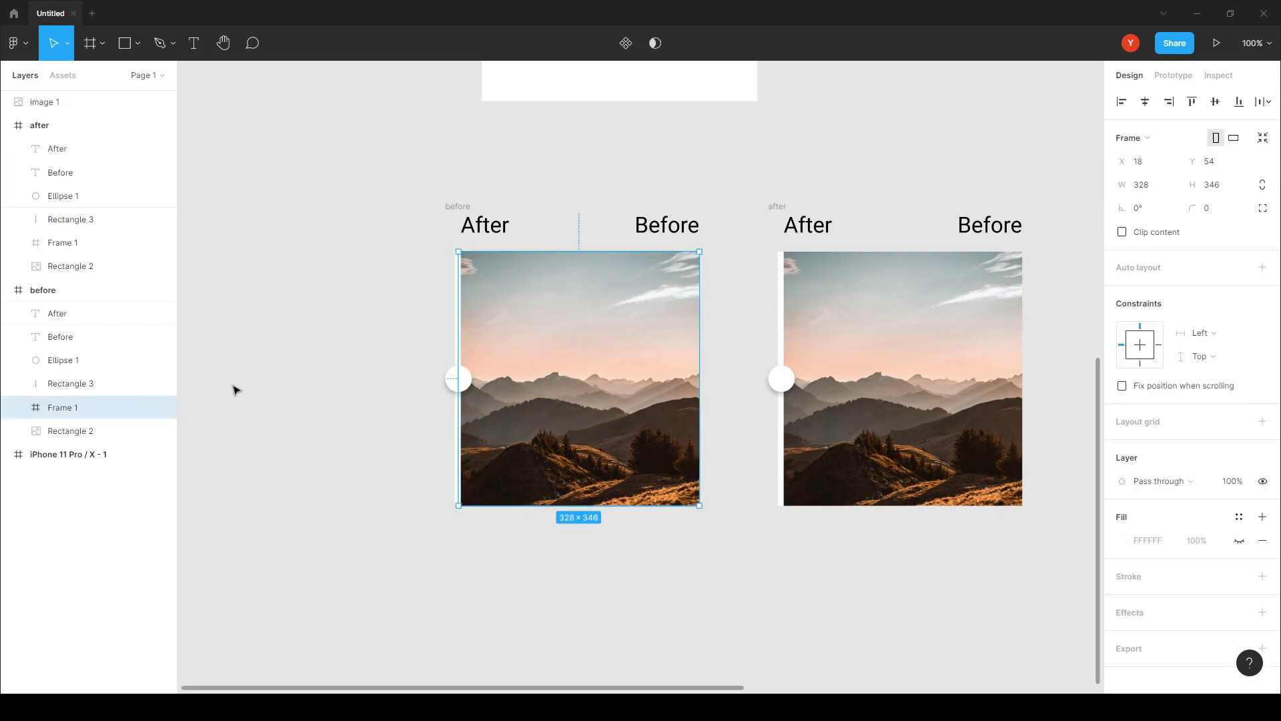
{"action": "left_click", "coordinate": [19, 408]}
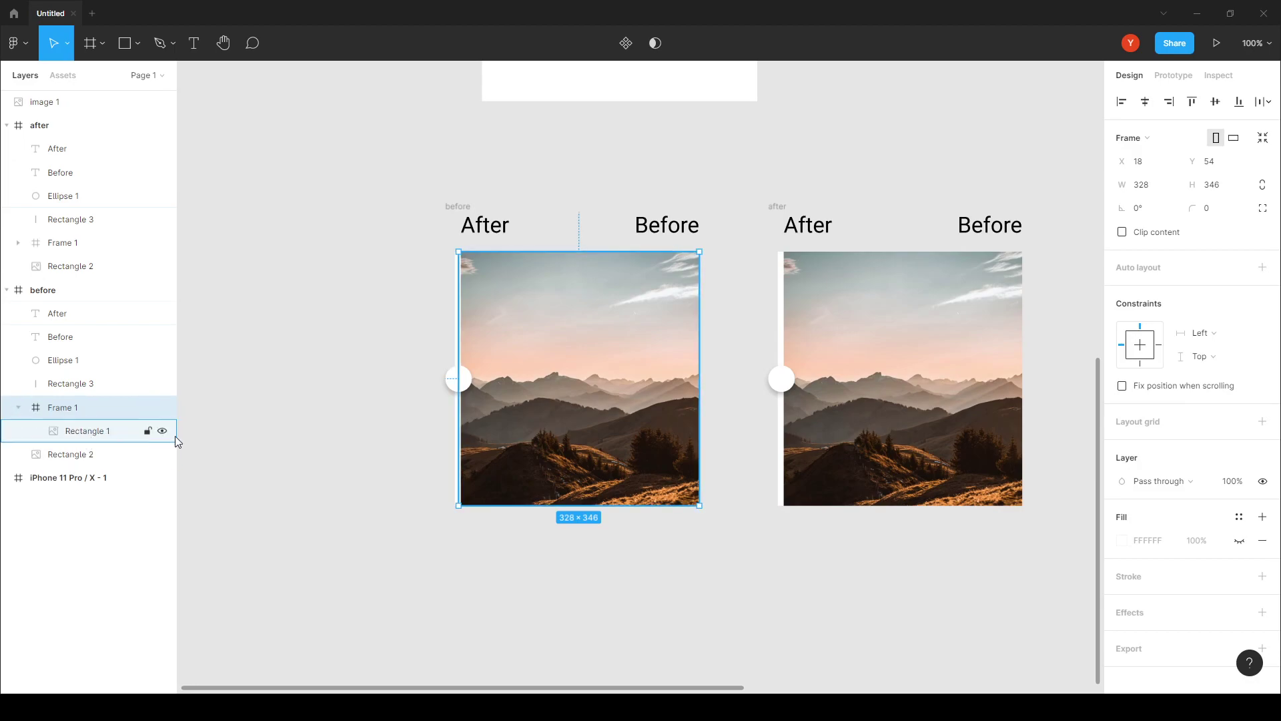
{"action": "left_click", "coordinate": [865, 341]}
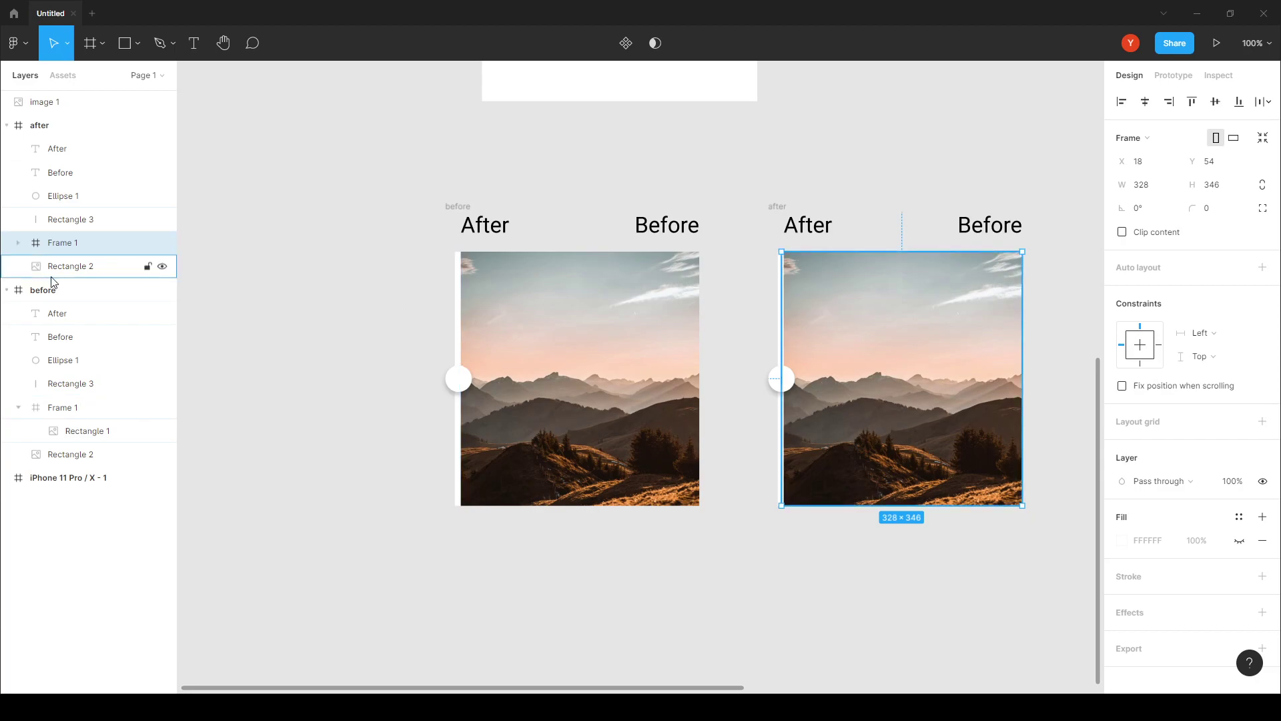
{"action": "left_click", "coordinate": [18, 243]}
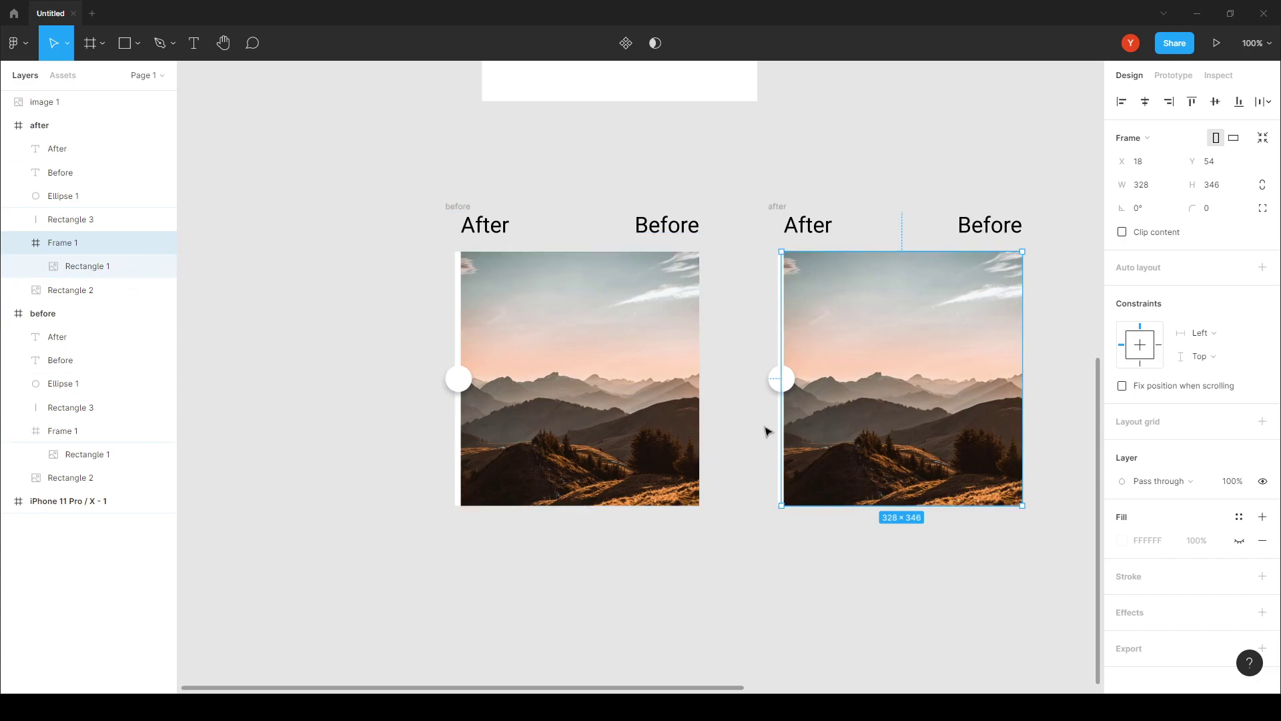
Move the after frame's circle and white bar to the image's right edge, keeping their layers outside and directly above Frame 1.
{"action": "left_click", "coordinate": [782, 378]}
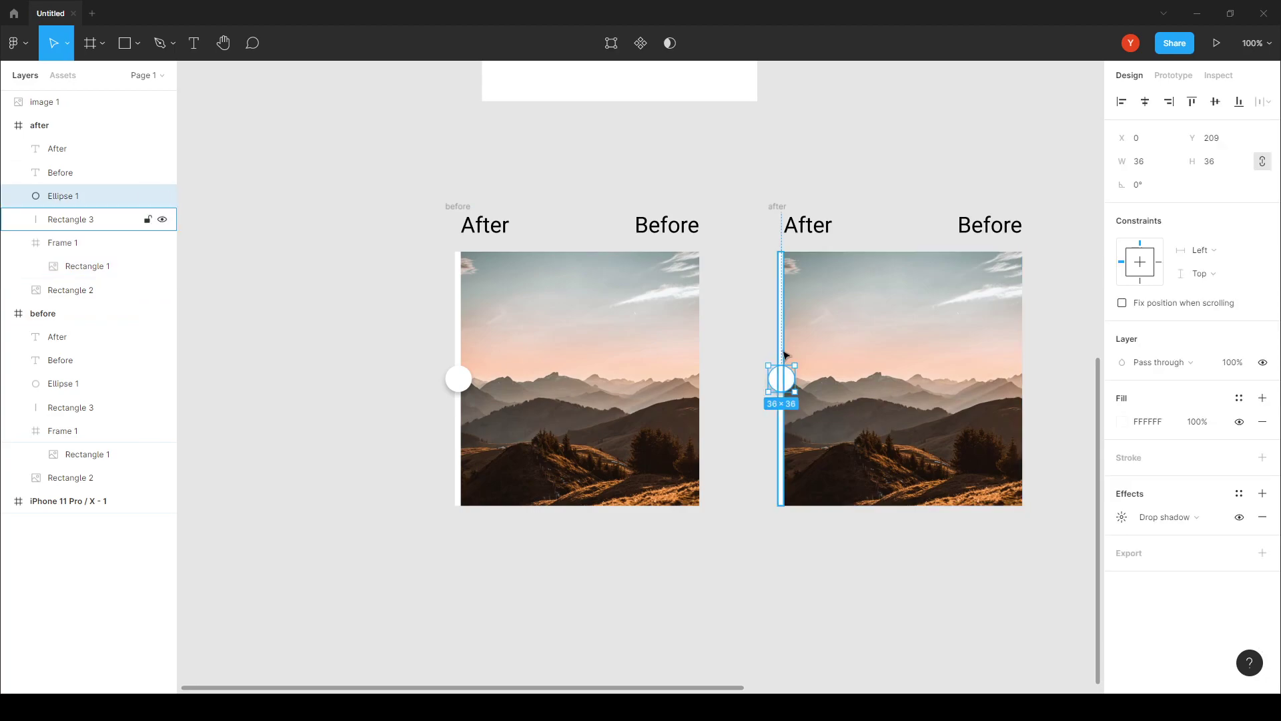
{"action": "left_click", "coordinate": [782, 351], "text": "shift"}
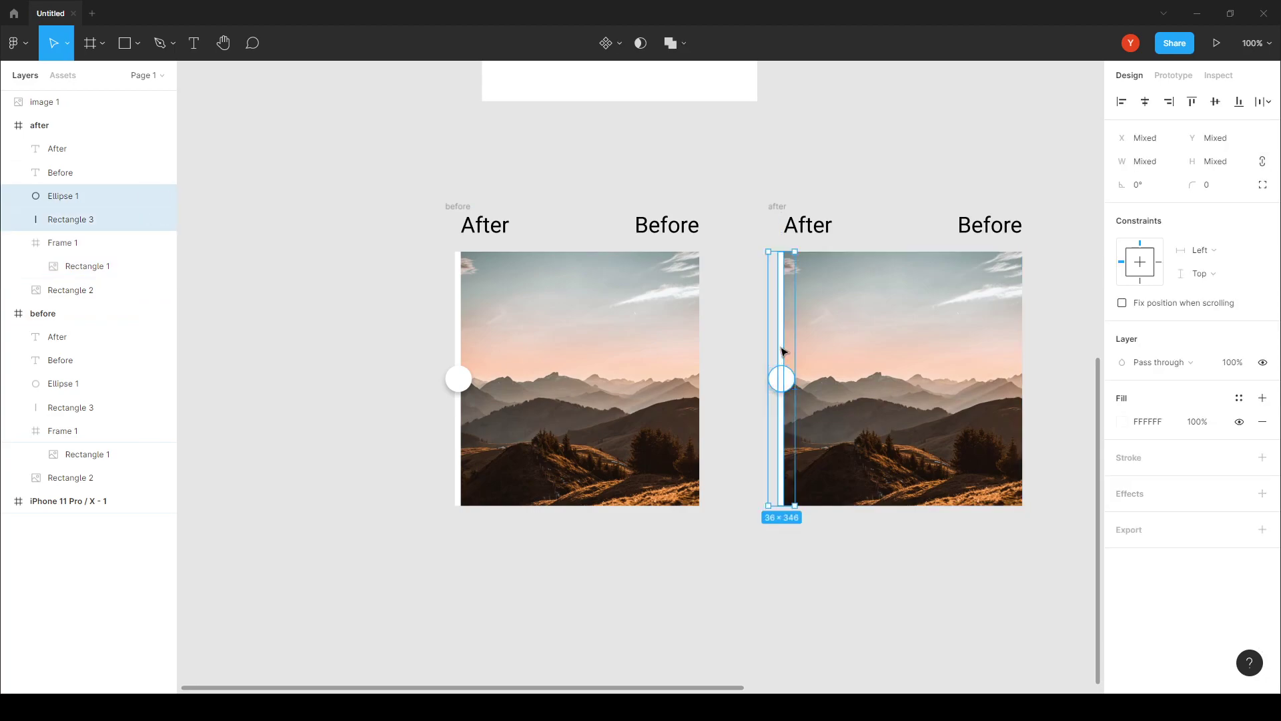
{"action": "left_click_drag", "start_coordinate": [784, 347], "coordinate": [1026, 354]}
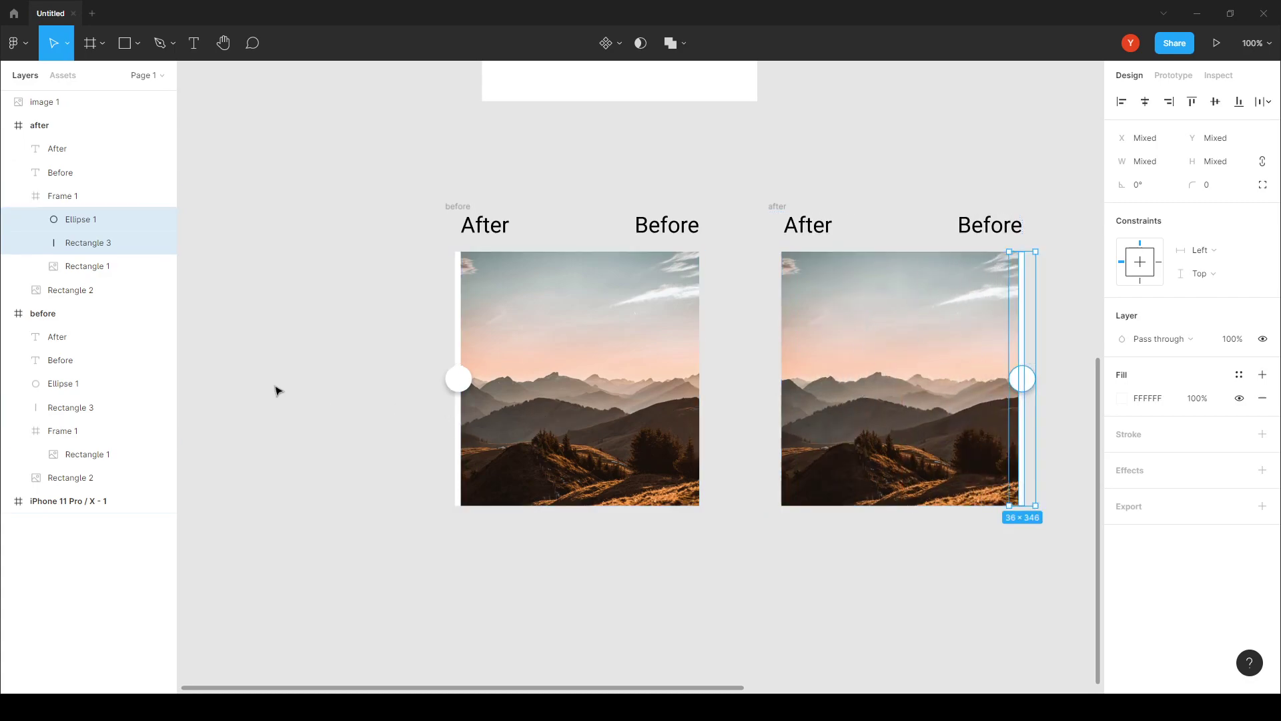
{"action": "left_click_drag", "start_coordinate": [99, 216], "coordinate": [76, 192]}
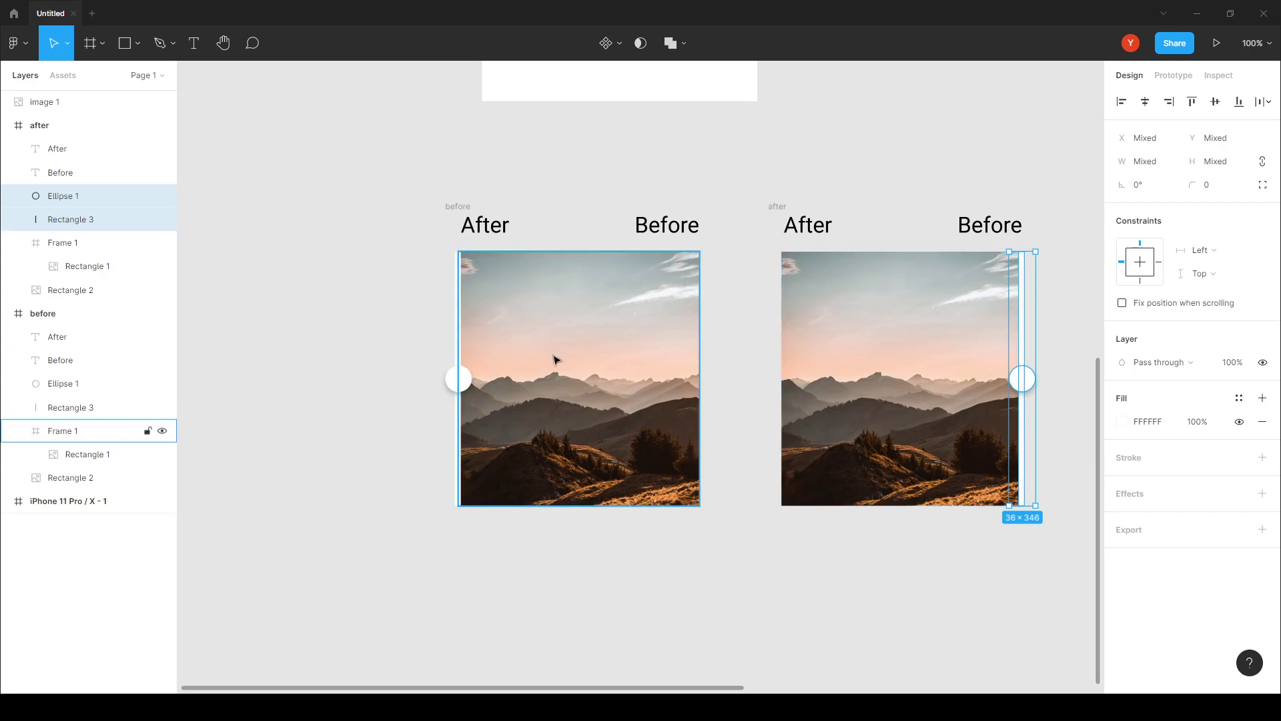
Set the layer opacity of the "After" text in the before frame to 0%.
{"action": "left_click", "coordinate": [489, 234]}
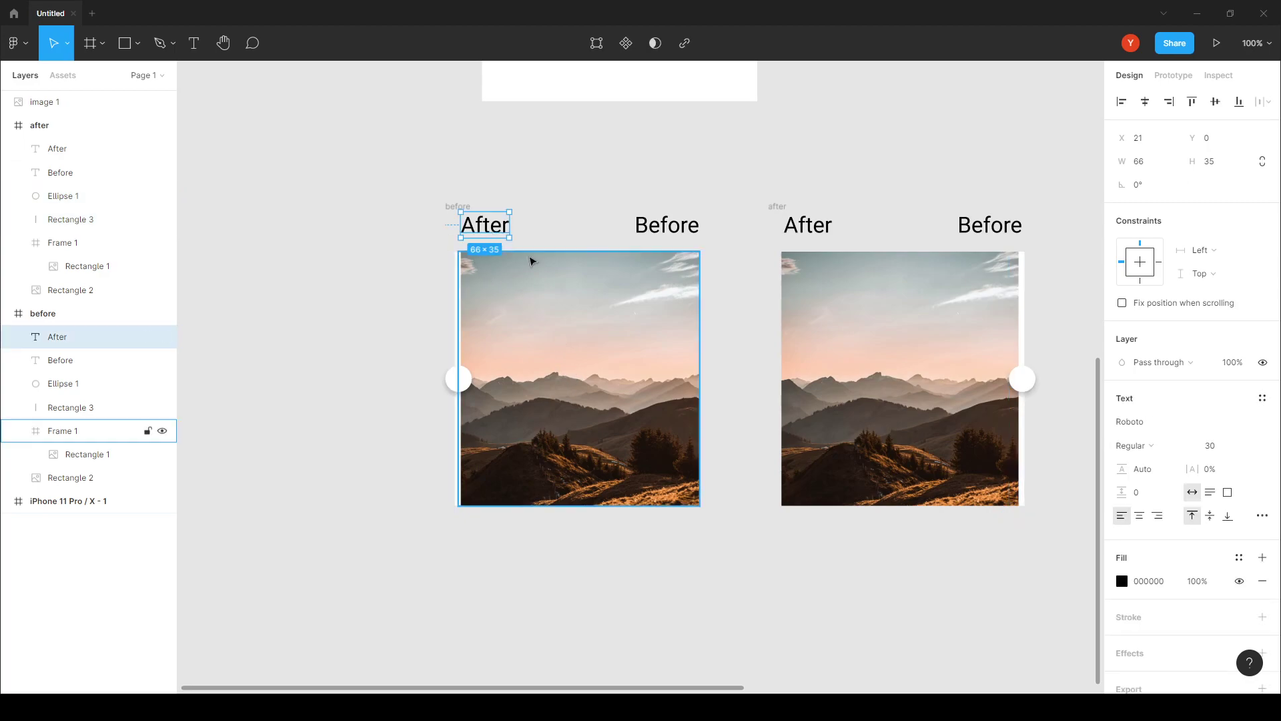
{"action": "left_click", "coordinate": [1235, 368]}
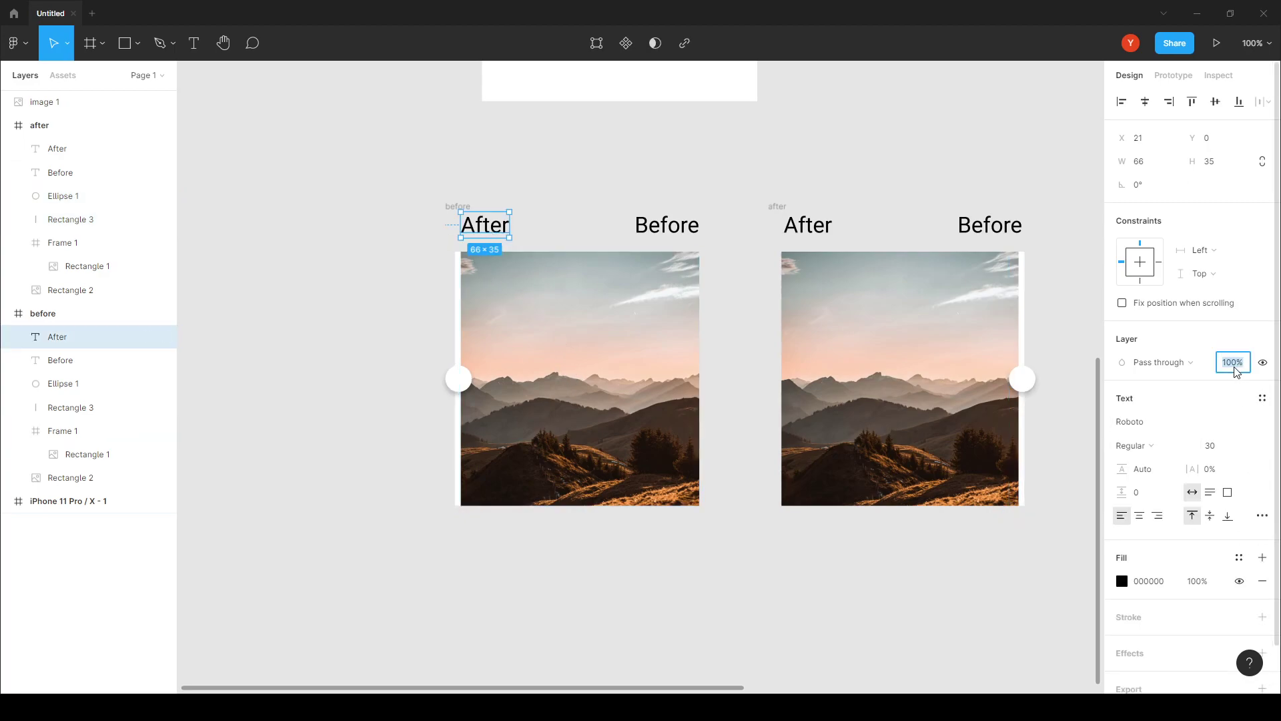
{"action": "type", "text": "0"}
{"action": "key", "text": "Return"}
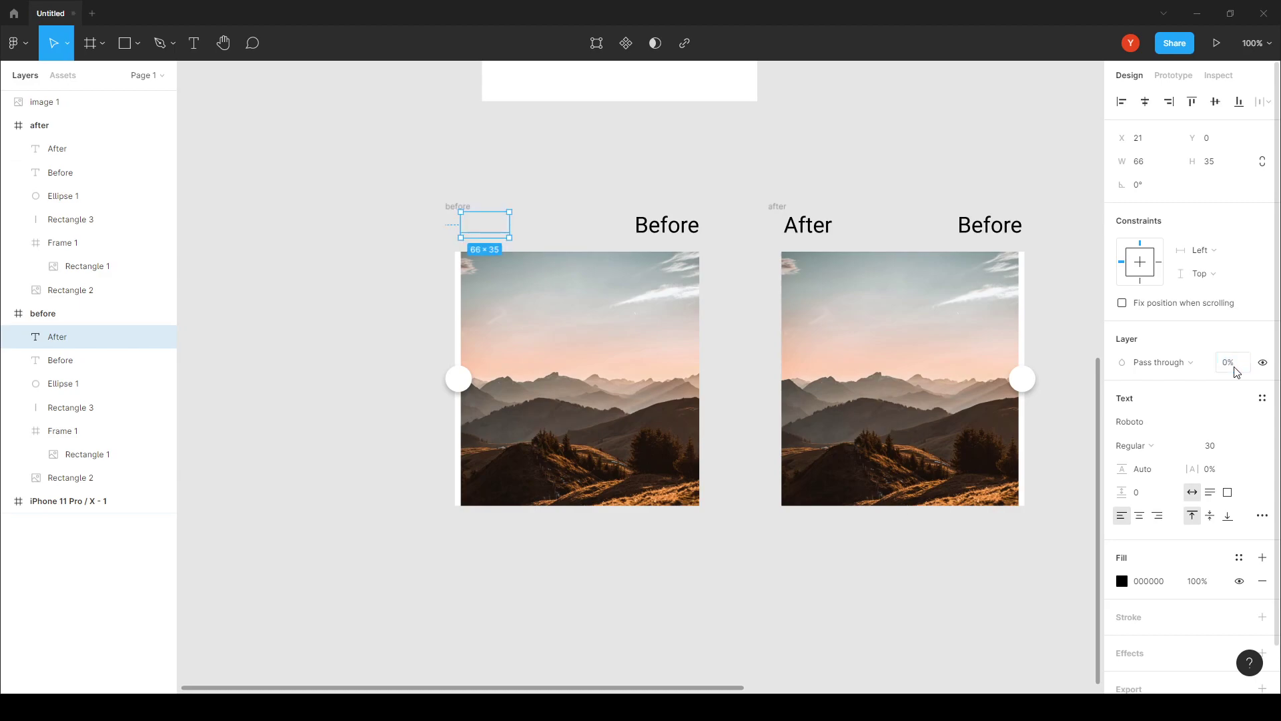
Set the layer opacity of the "Before" text in the after frame to 0%.
{"action": "left_click", "coordinate": [984, 232]}
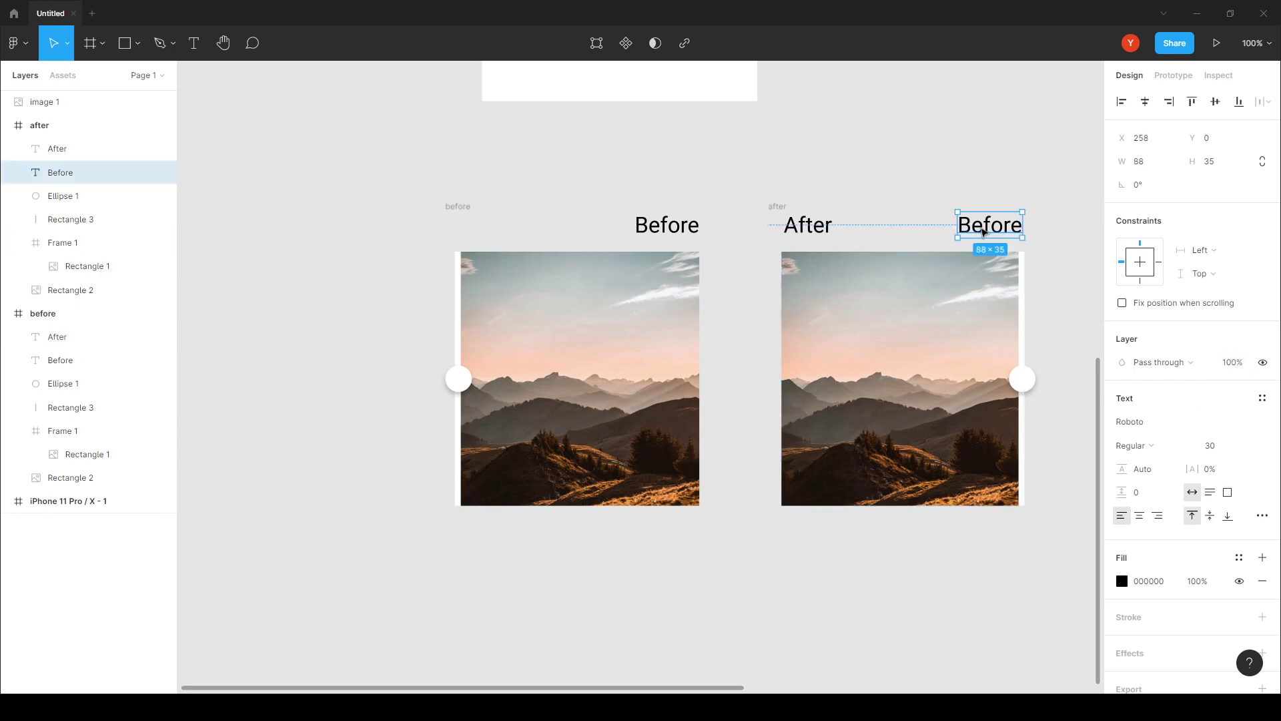
{"action": "left_click", "coordinate": [1232, 367]}
{"action": "type", "text": "0"}
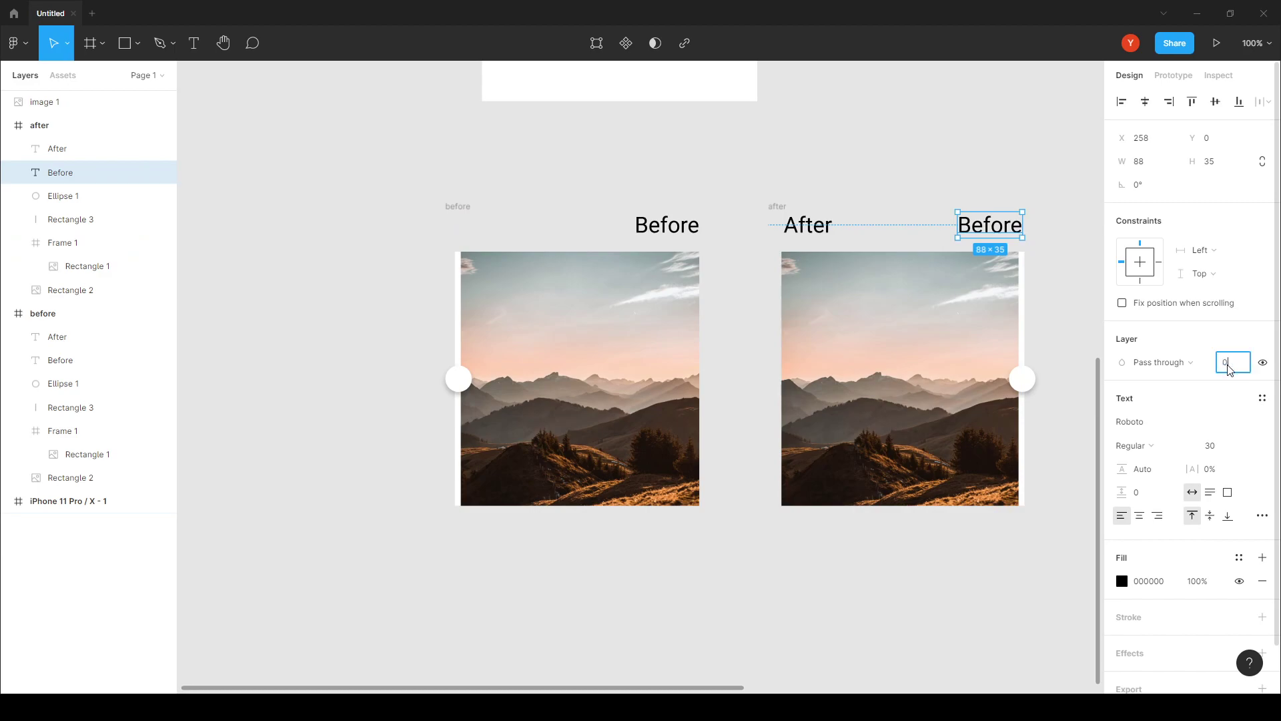
{"action": "key", "text": "Return"}
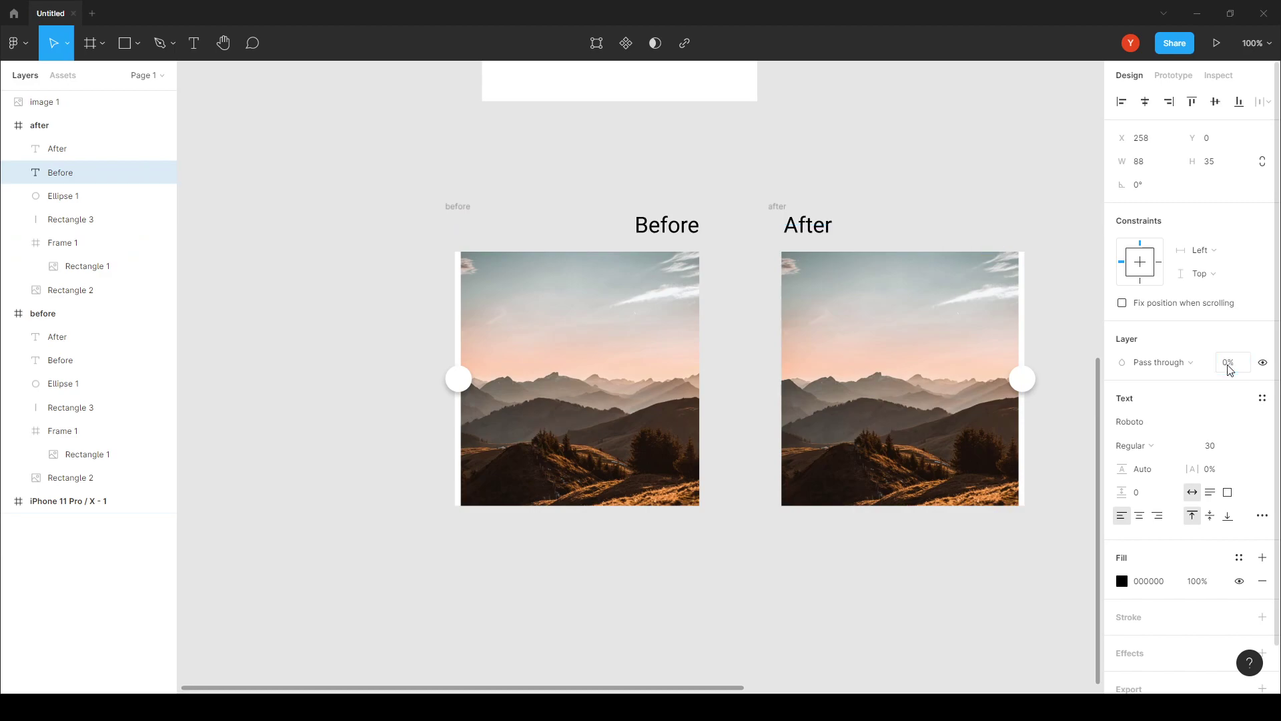
Narrow Frame 1 in the after frame by moving its left edge to the image's right edge, and enable Clip content.
{"action": "left_click", "coordinate": [851, 335]}
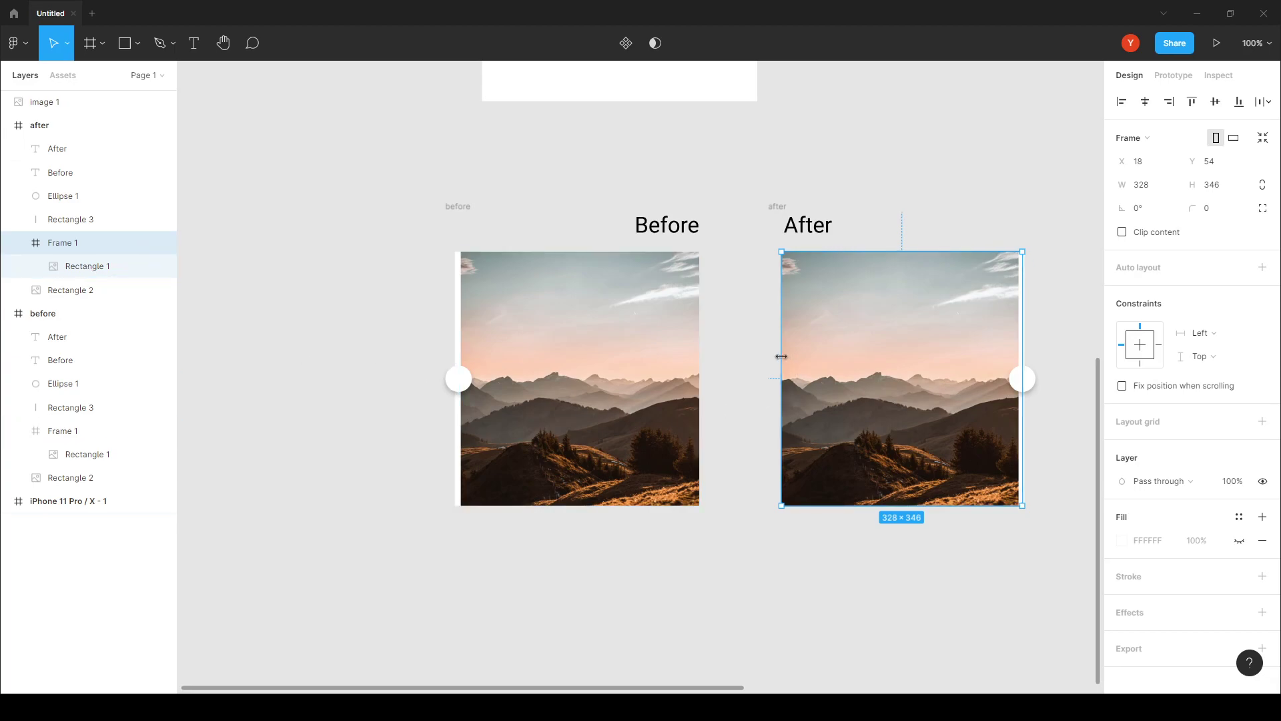
{"action": "left_click_drag", "start_coordinate": [781, 357], "coordinate": [851, 353]}
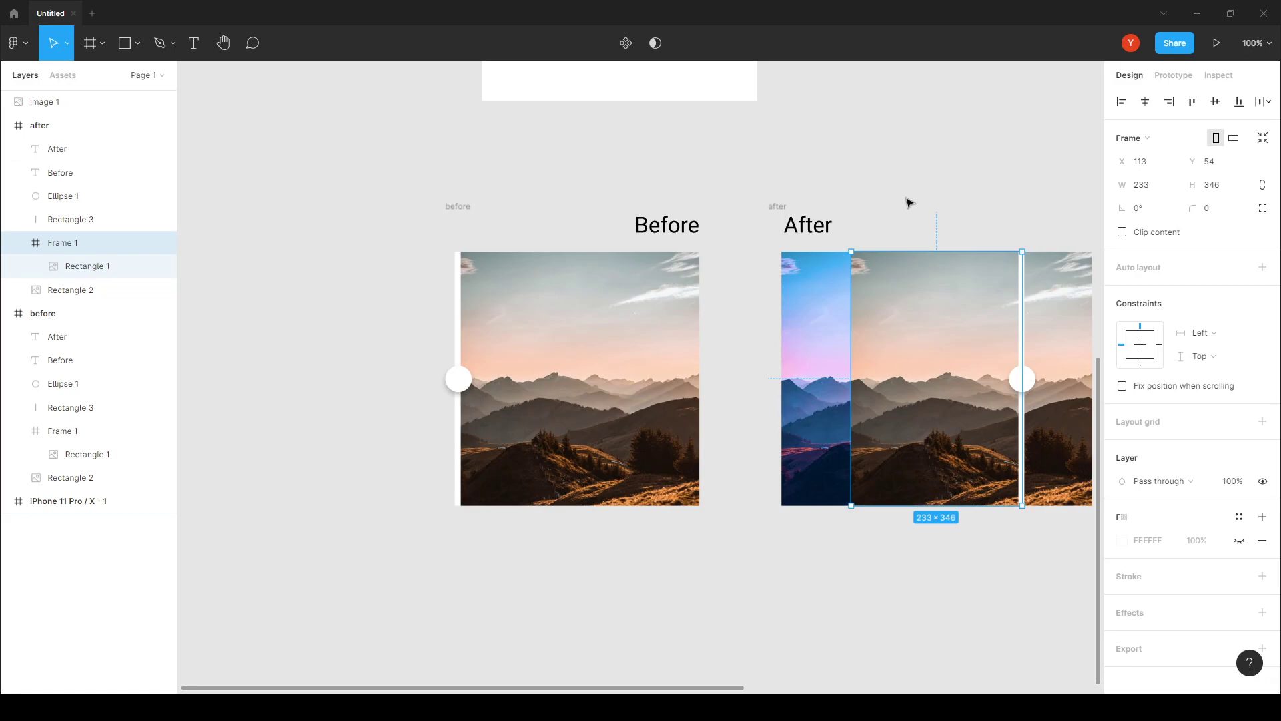
{"action": "key", "text": "ctrl+z"}
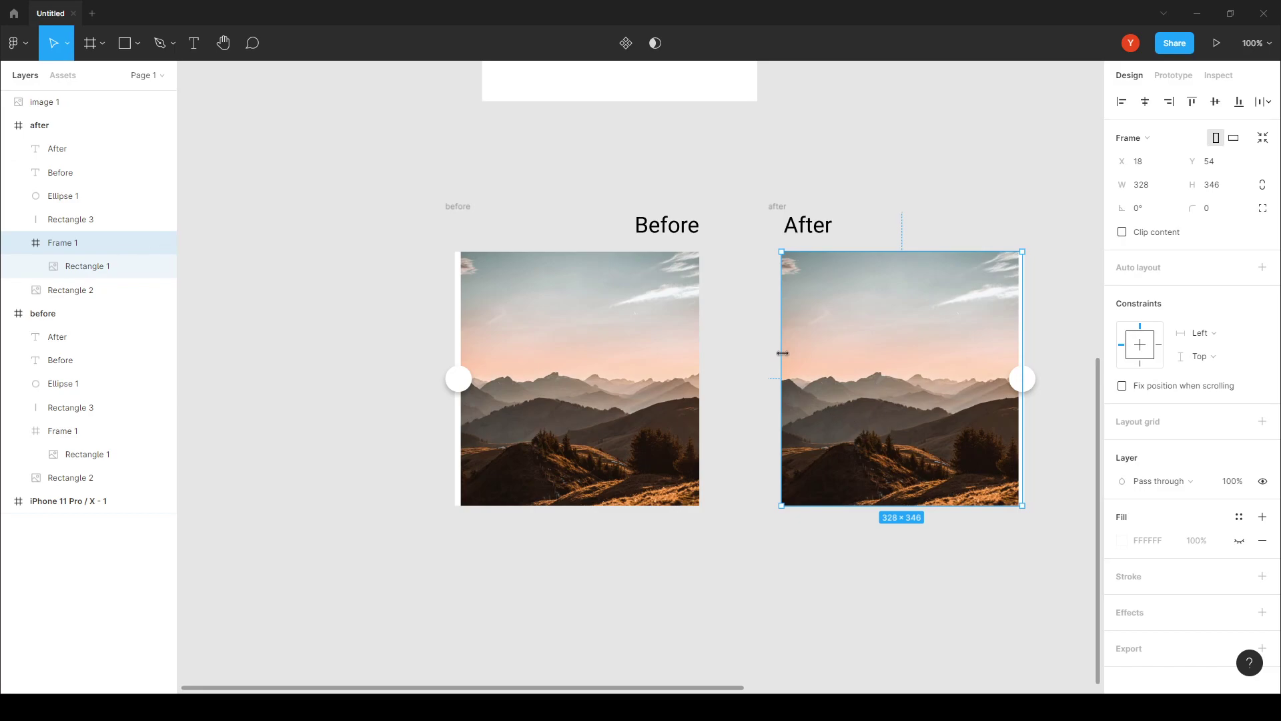
{"action": "left_click_drag", "start_coordinate": [784, 353], "coordinate": [865, 355]}
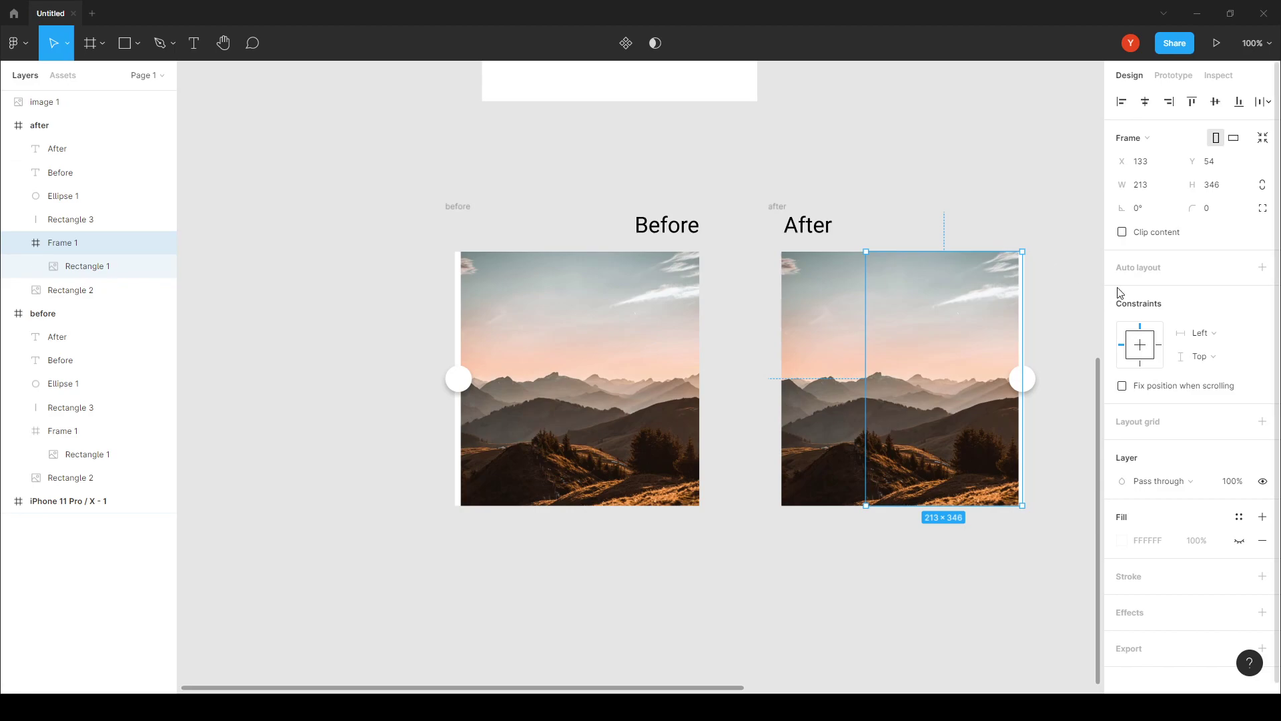
{"action": "left_click", "coordinate": [1123, 232]}
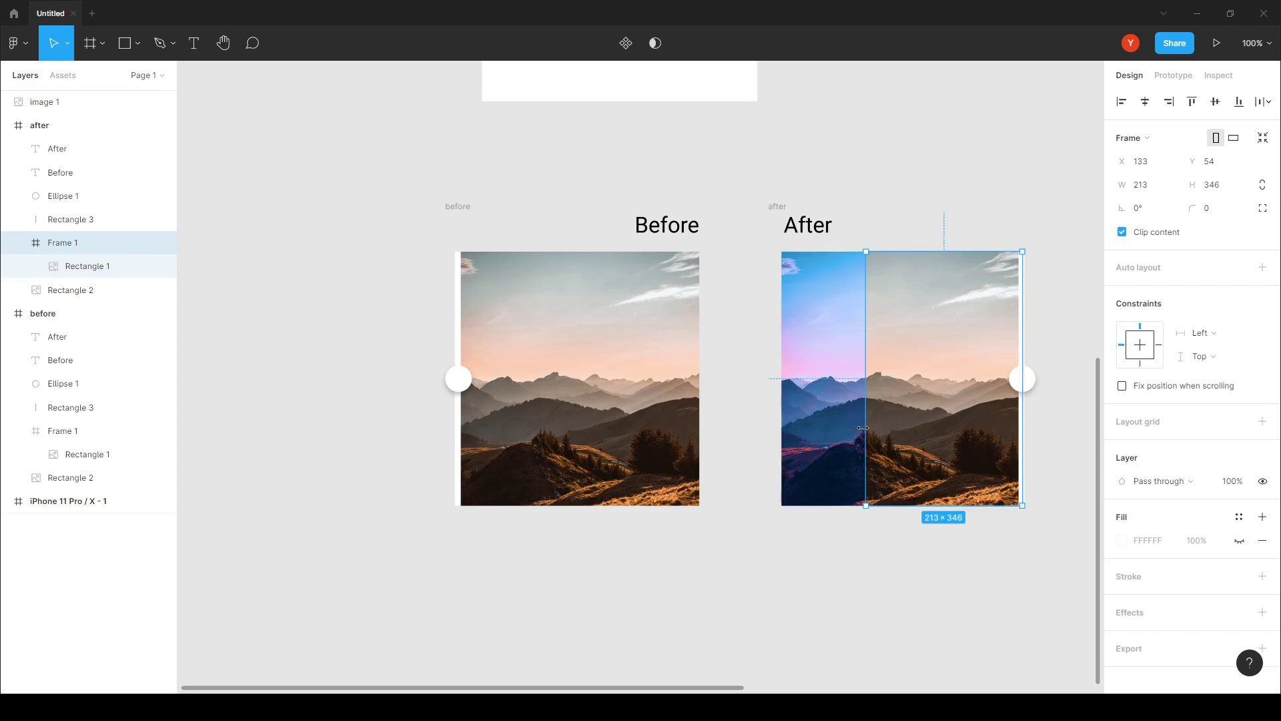
{"action": "left_click_drag", "start_coordinate": [864, 427], "coordinate": [1017, 430]}
{"action": "left_click", "coordinate": [965, 182]}
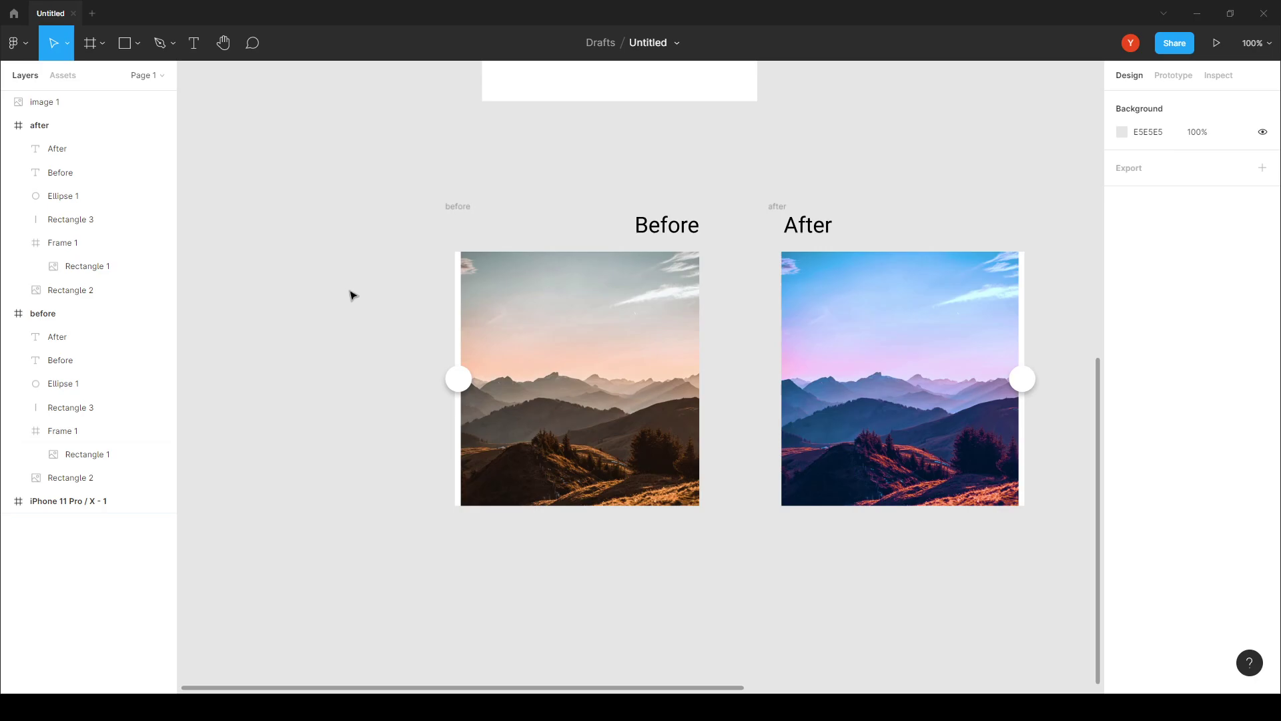
Try to turn the before and after frames into one single component, and undo it.
{"action": "left_click_drag", "start_coordinate": [392, 175], "coordinate": [1065, 564]}
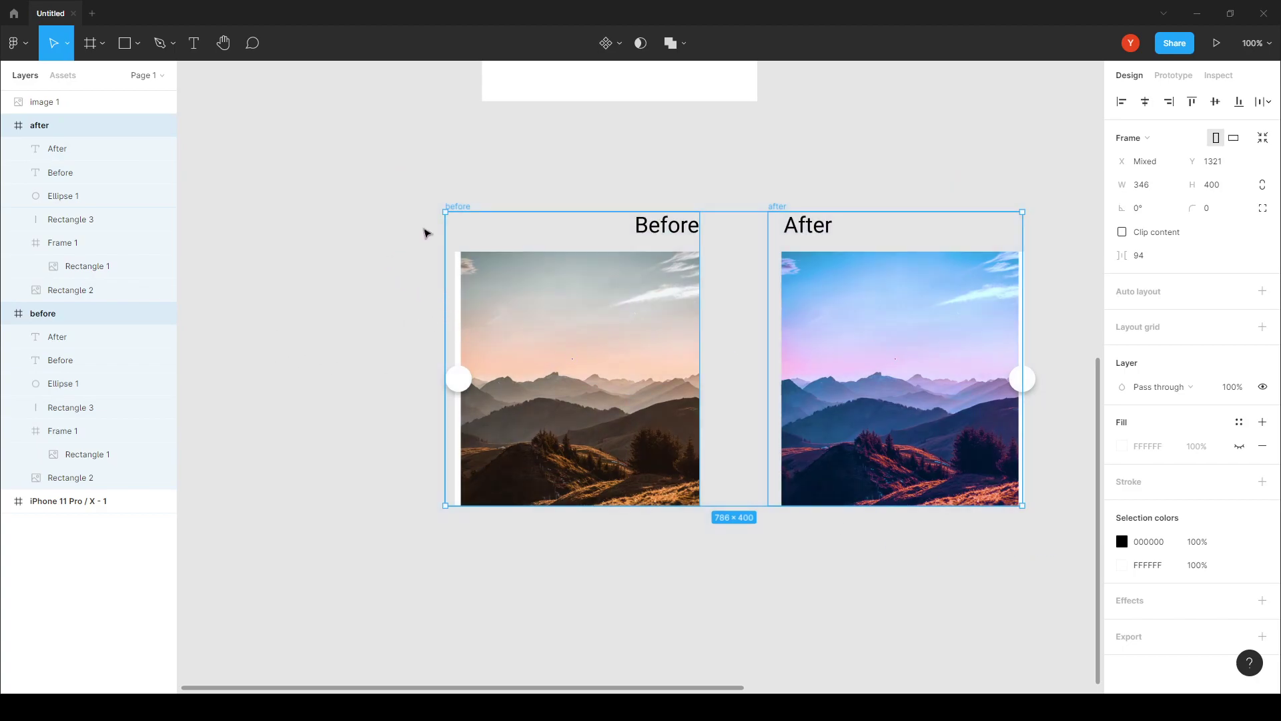
{"action": "left_click", "coordinate": [621, 46]}
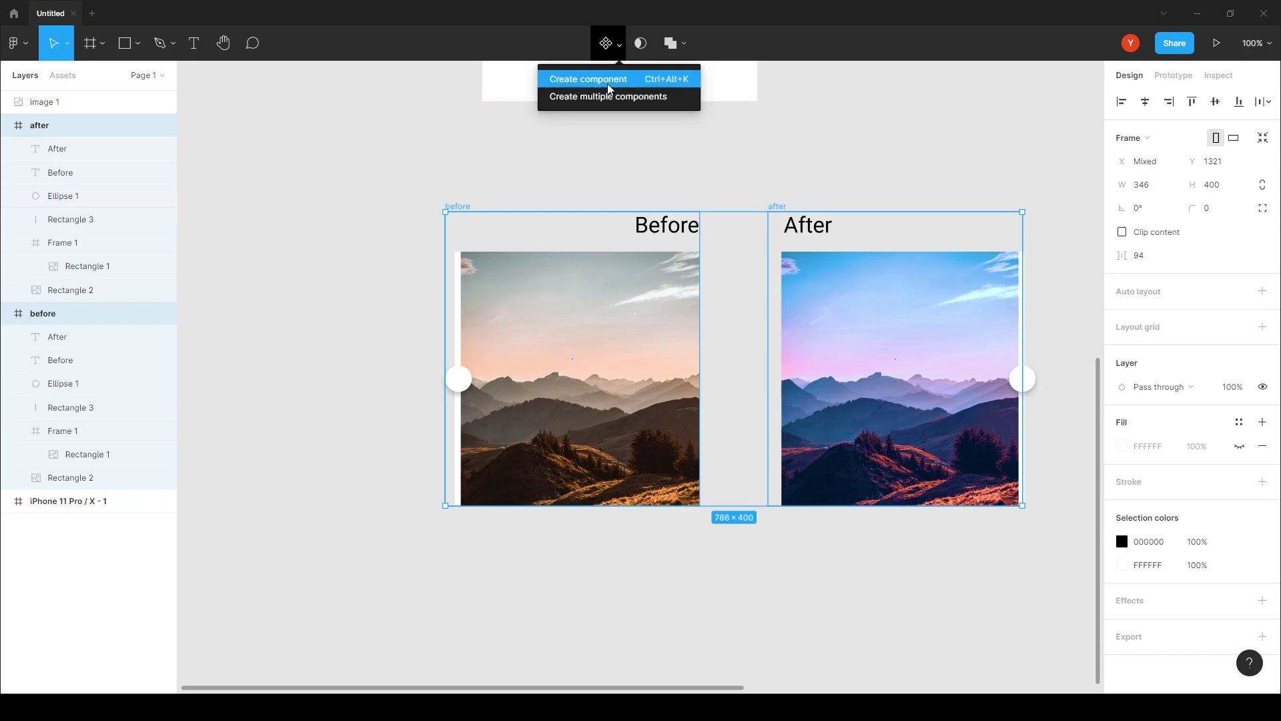
{"action": "left_click", "coordinate": [572, 81]}
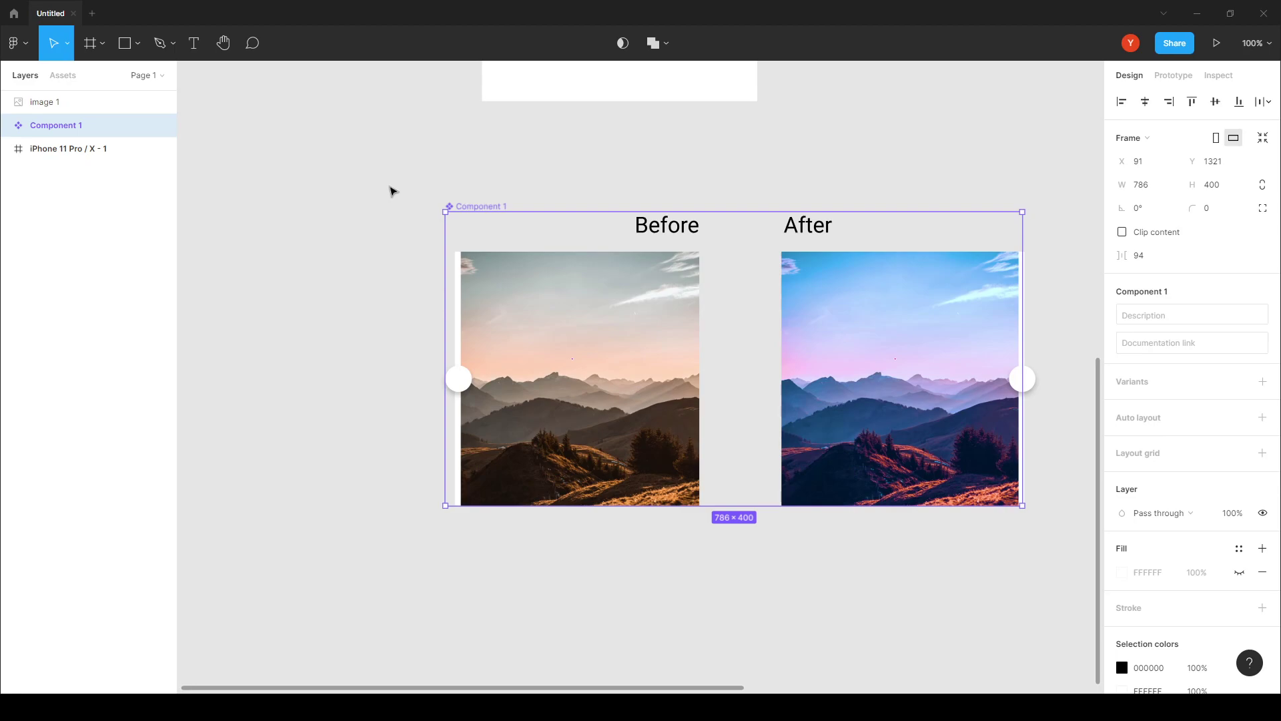
{"action": "key", "text": "ctrl+z"}
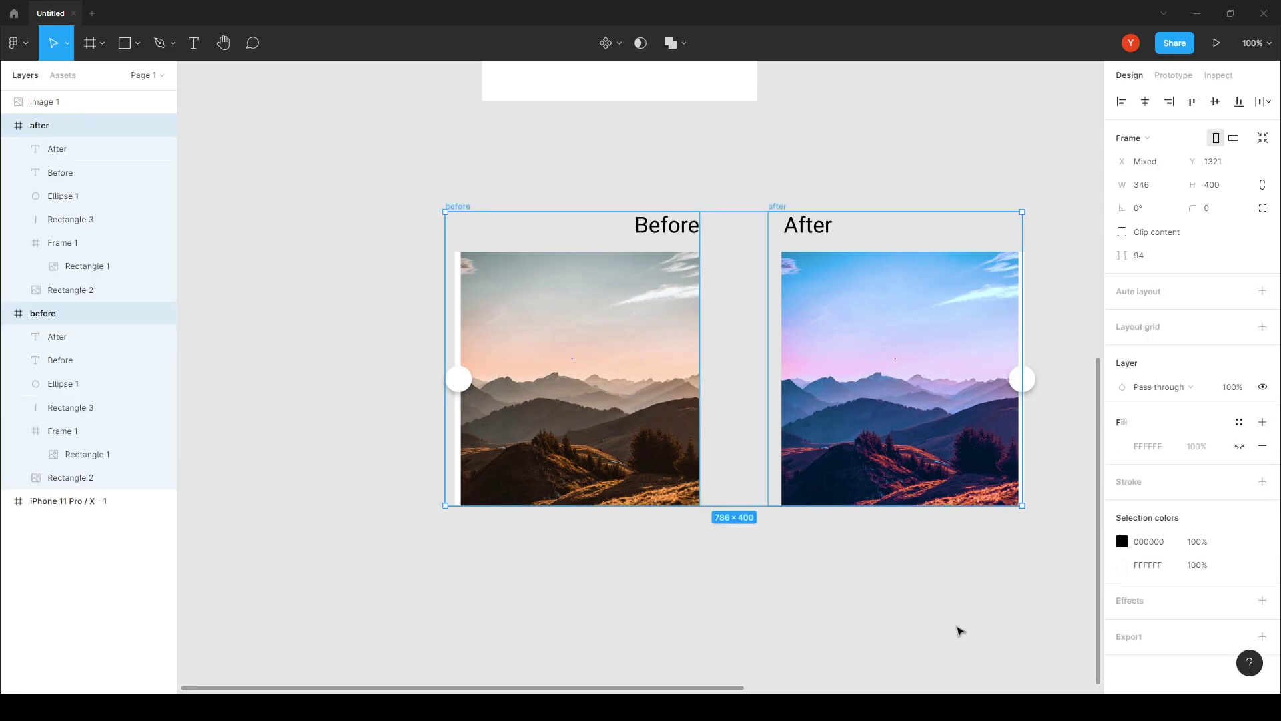
{"action": "left_click", "coordinate": [1031, 383]}
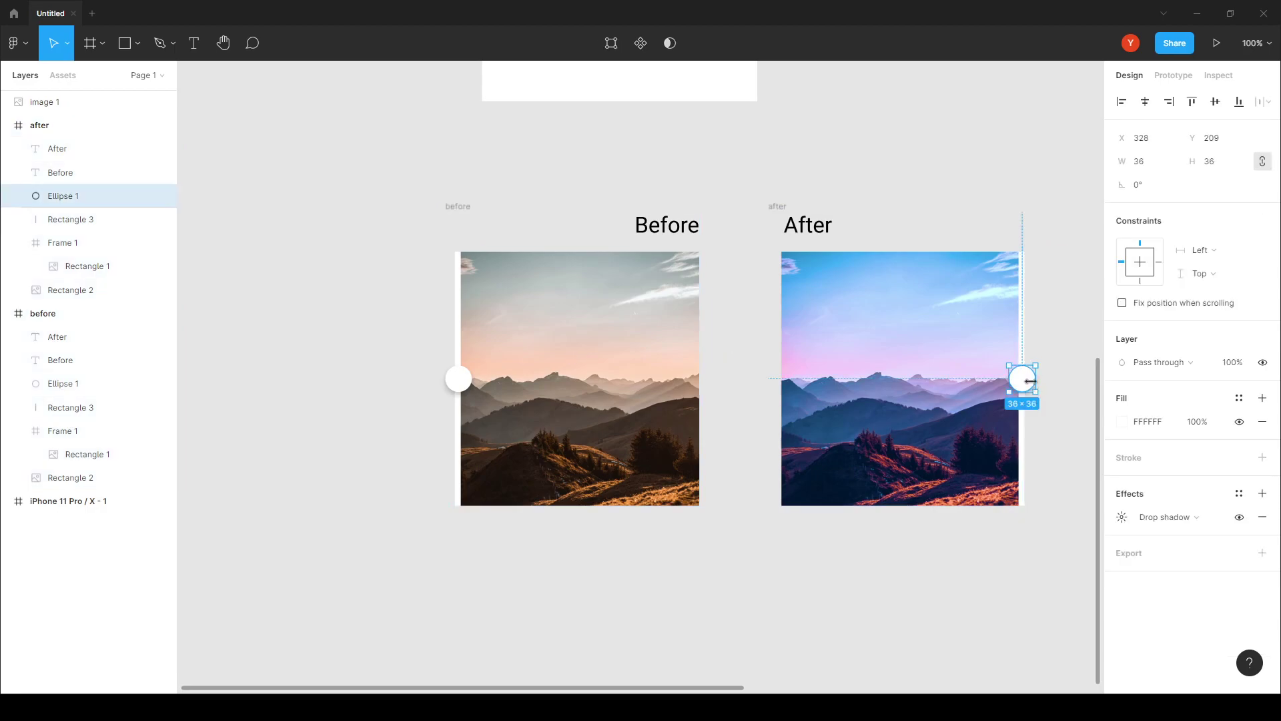
{"action": "left_click_drag", "start_coordinate": [368, 181], "coordinate": [1047, 575]}
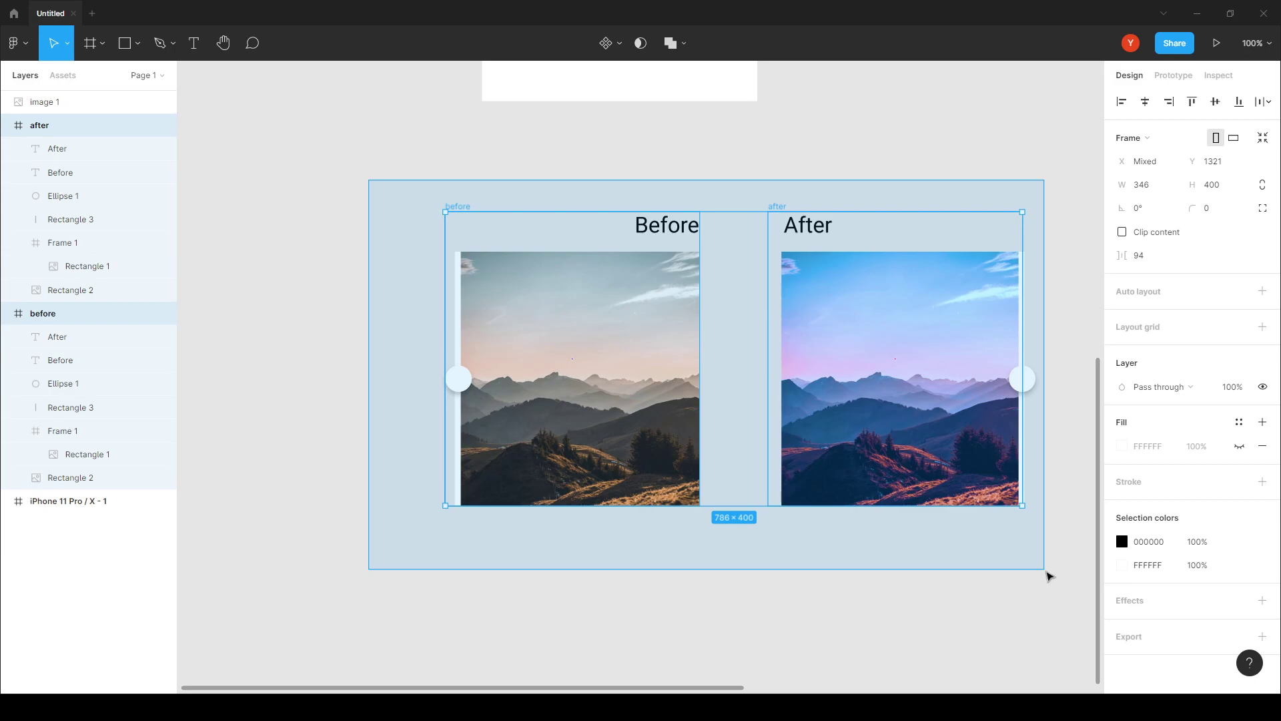
{"action": "left_click_drag", "start_coordinate": [1048, 576], "coordinate": [1047, 576]}
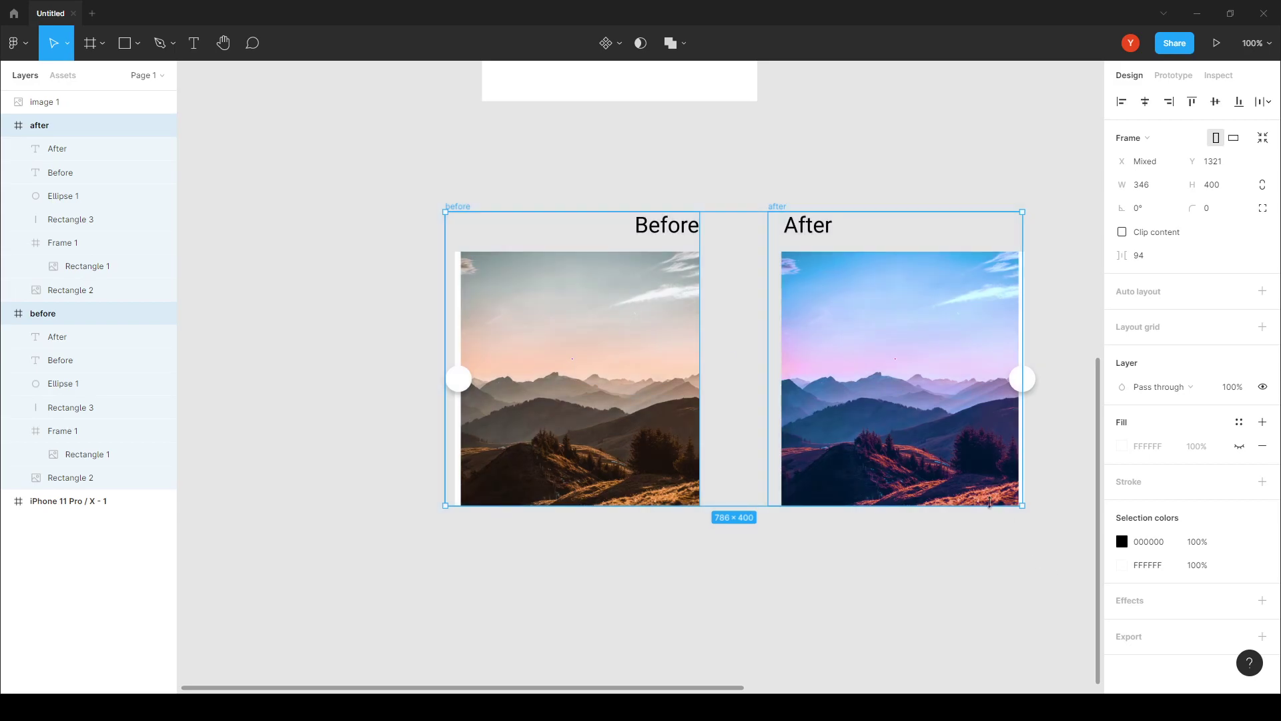
{"action": "left_click", "coordinate": [620, 48]}
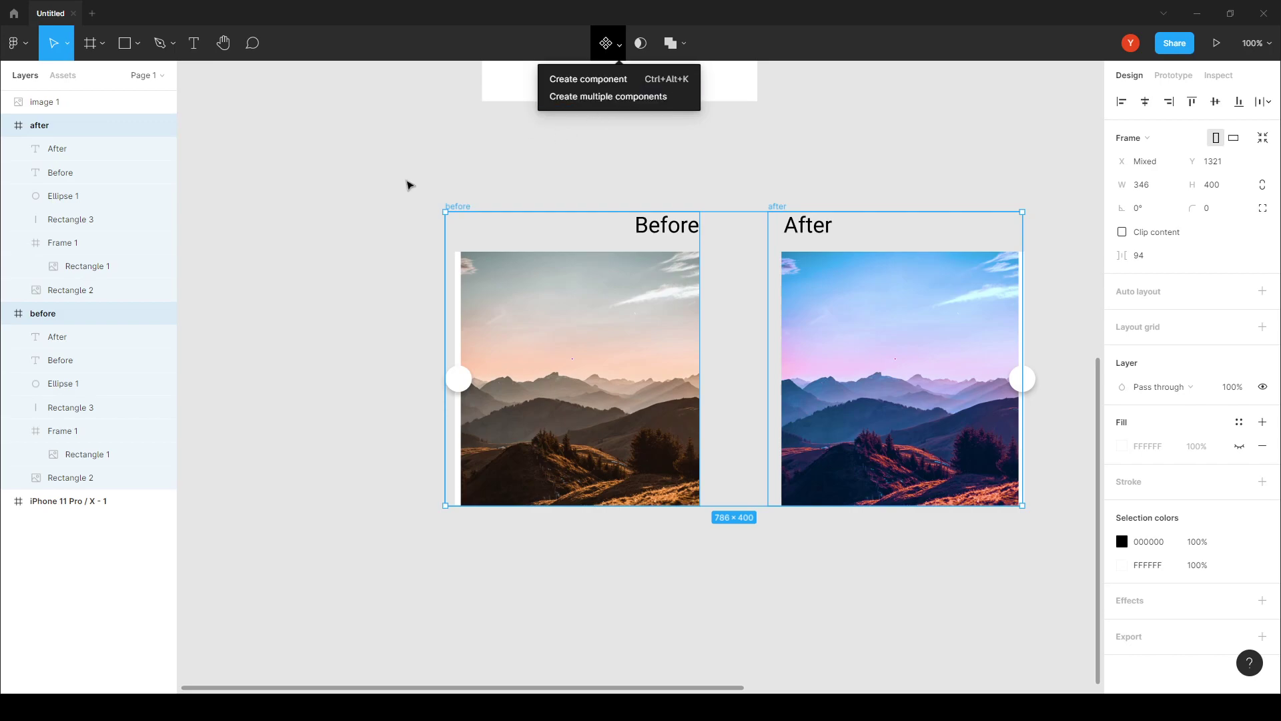
{"action": "left_click", "coordinate": [297, 190]}
{"action": "left_click", "coordinate": [82, 125]}
{"action": "left_click", "coordinate": [71, 103]}
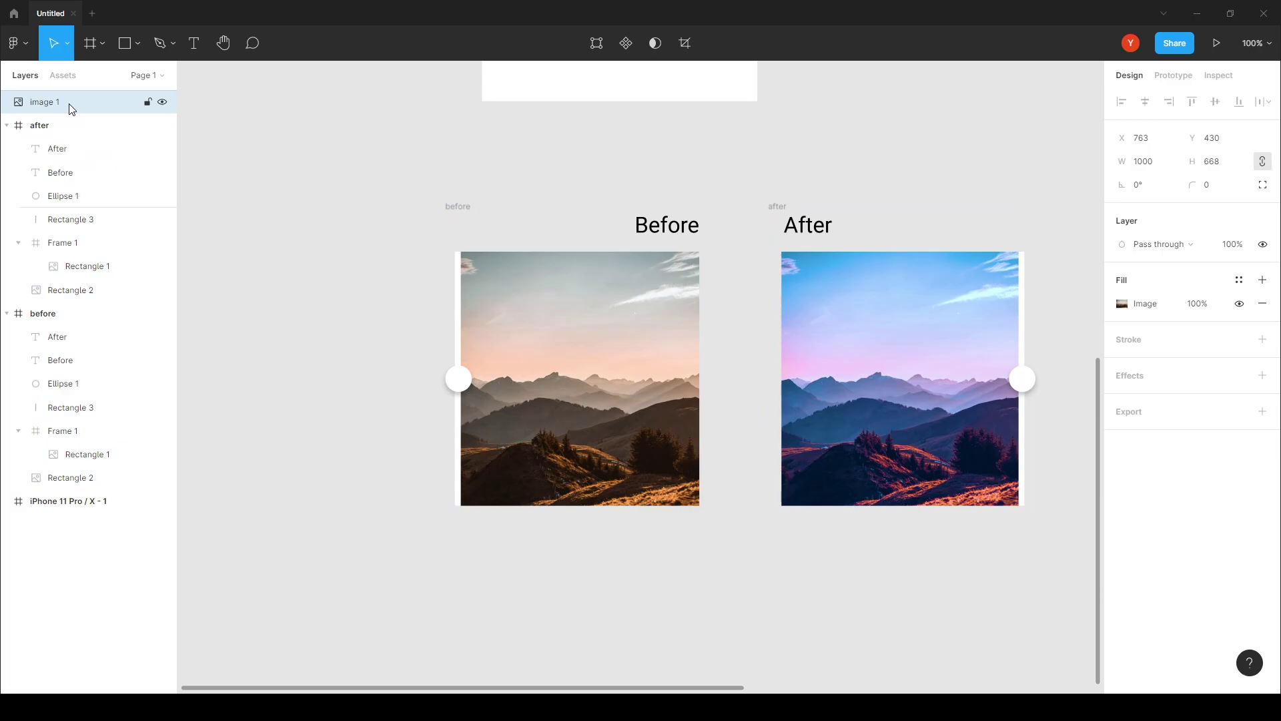
{"action": "scroll", "coordinate": [307, 243], "scroll_direction": "up", "scroll_amount": 8}
{"action": "scroll", "coordinate": [307, 243], "scroll_direction": "down", "scroll_amount": 5}
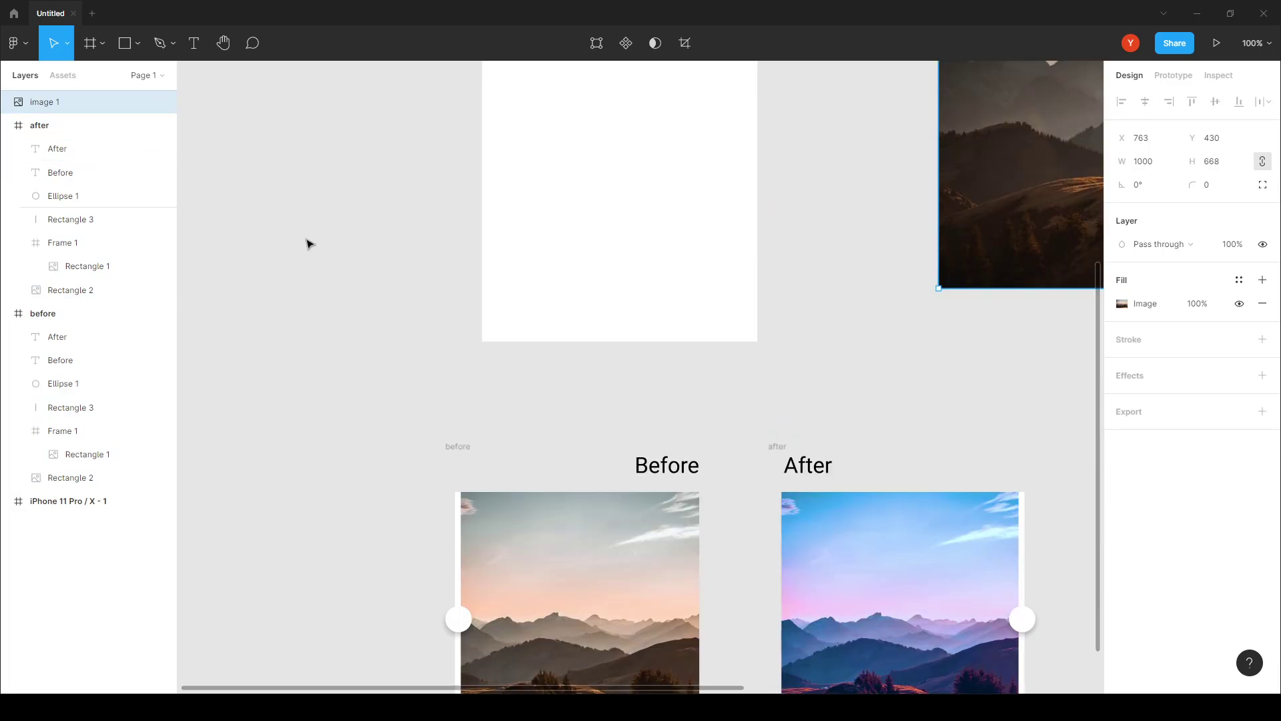
{"action": "scroll", "coordinate": [308, 242], "scroll_direction": "down", "scroll_amount": 5}
{"action": "scroll", "coordinate": [308, 243], "scroll_direction": "up", "scroll_amount": 1}
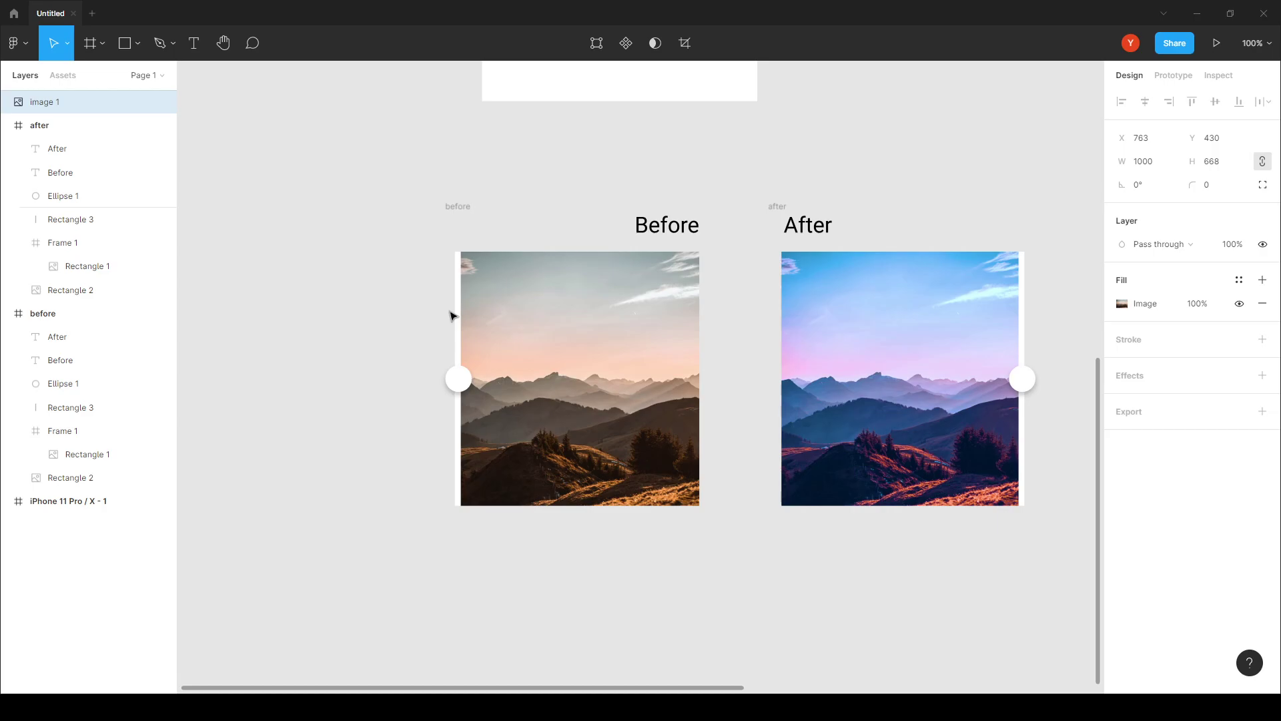
Convert the before and after frames into two separate components using Create multiple components.
{"action": "left_click_drag", "start_coordinate": [380, 169], "coordinate": [1061, 572]}
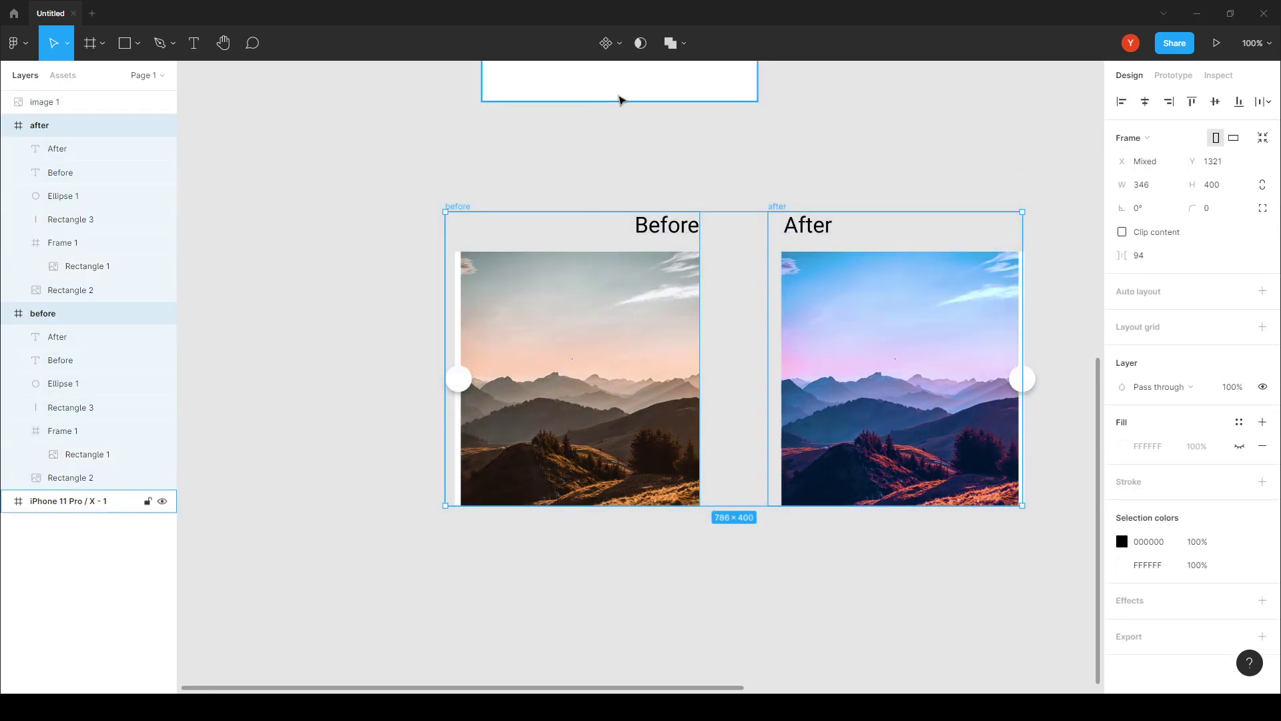
{"action": "left_click", "coordinate": [619, 47]}
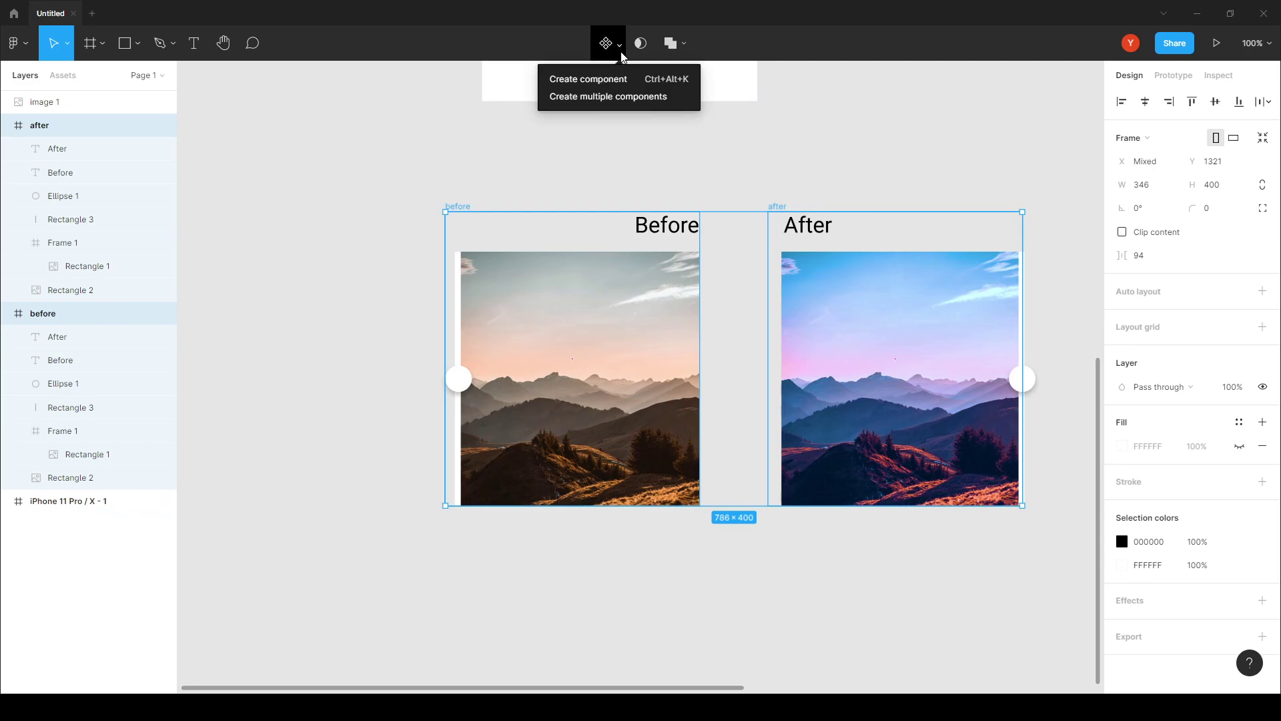
{"action": "left_click", "coordinate": [609, 95]}
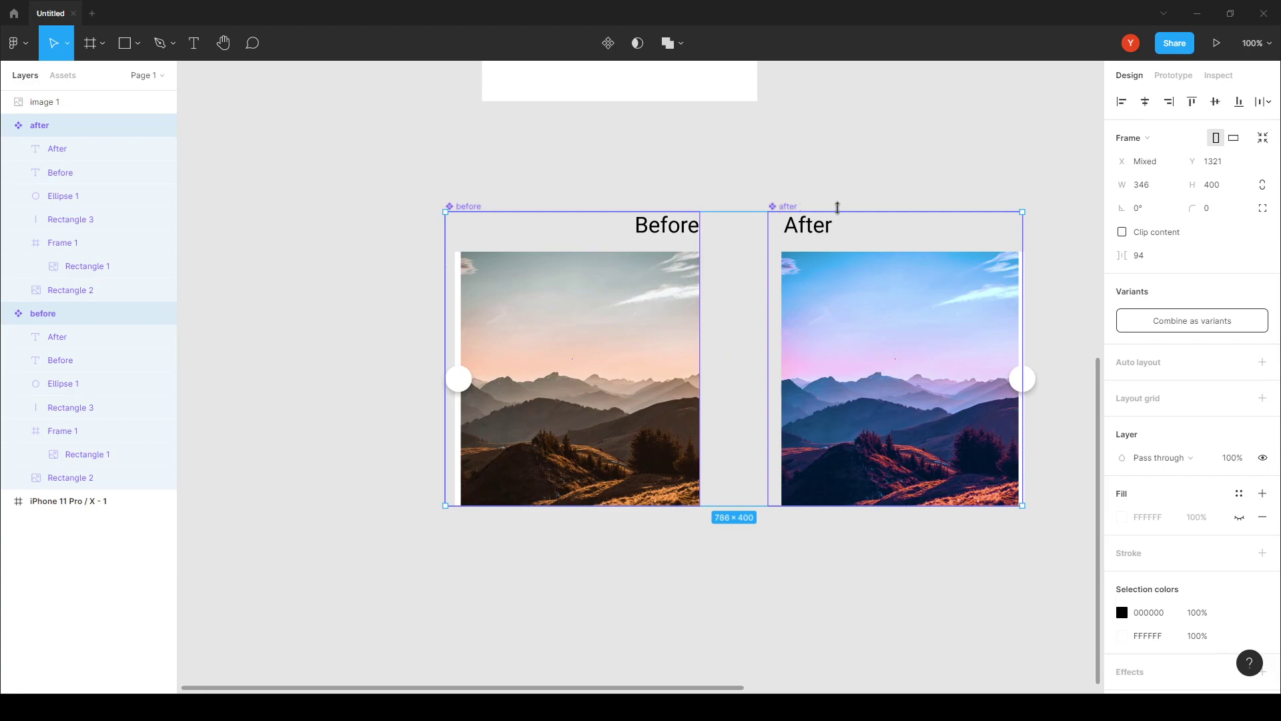
{"action": "left_click", "coordinate": [414, 160]}
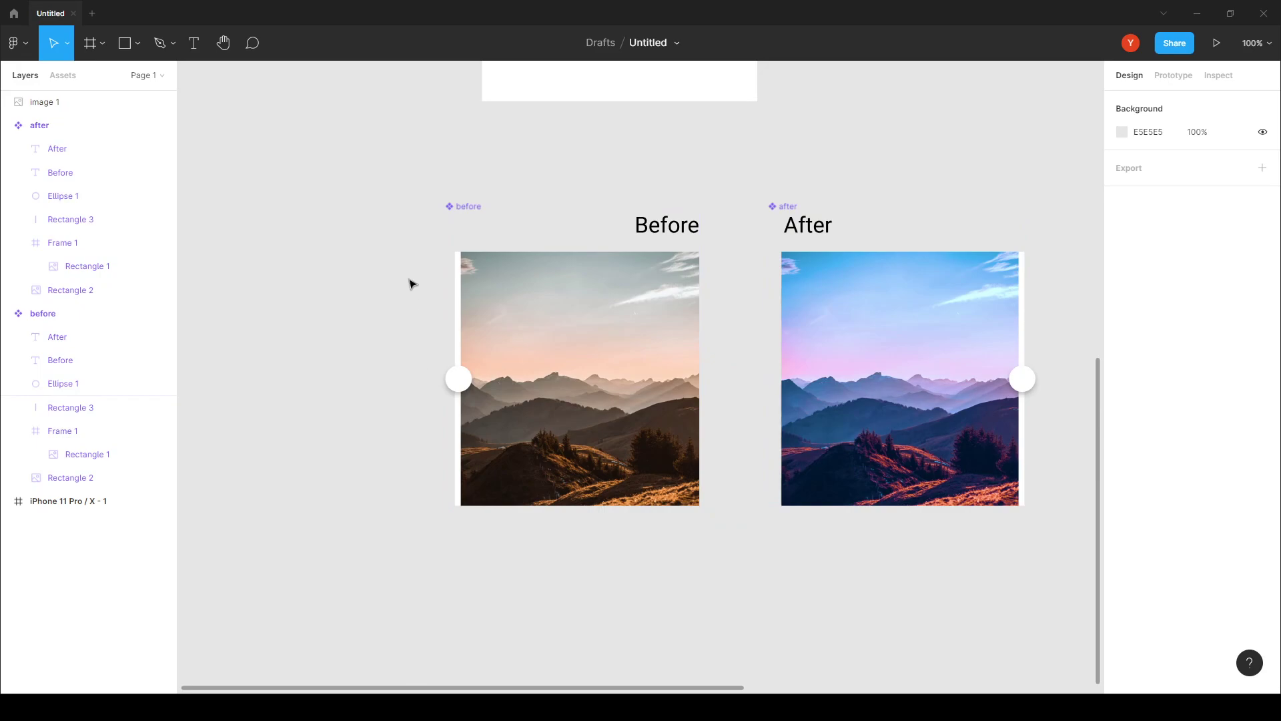
Collapse the layers of the before and after components and combine both components as variants.
{"action": "left_click", "coordinate": [459, 207]}
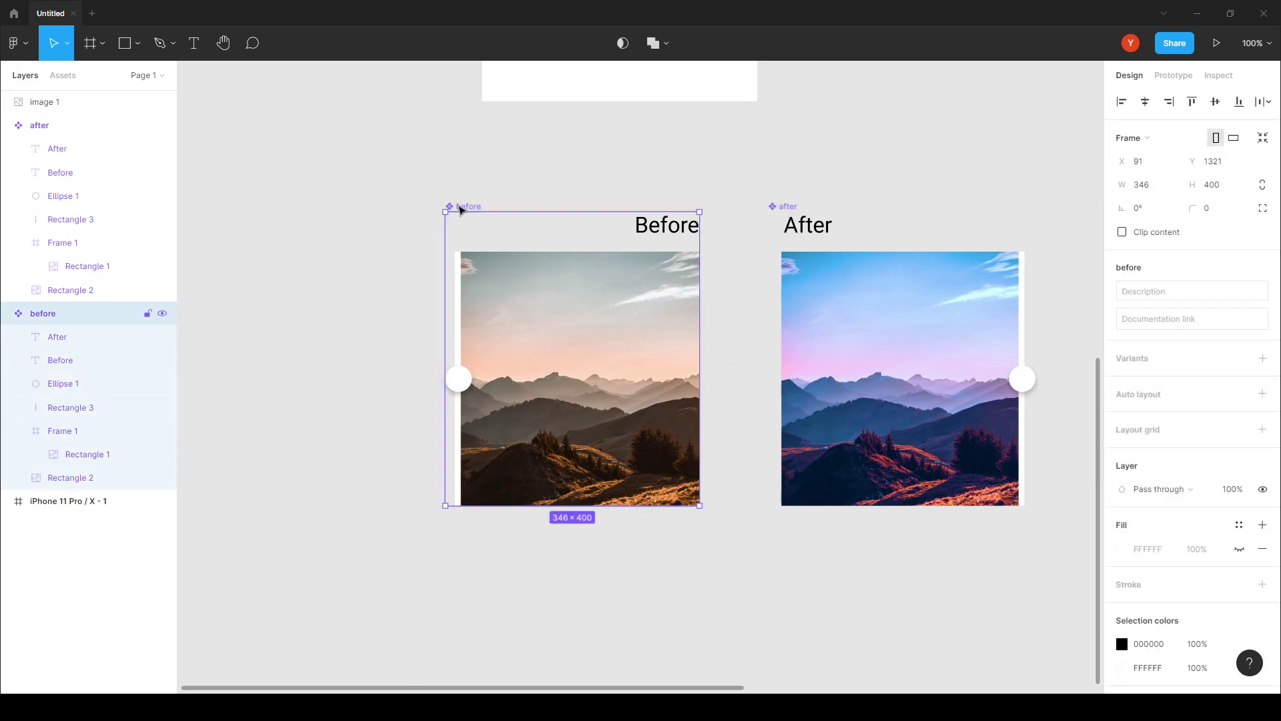
{"action": "left_click", "coordinate": [788, 214]}
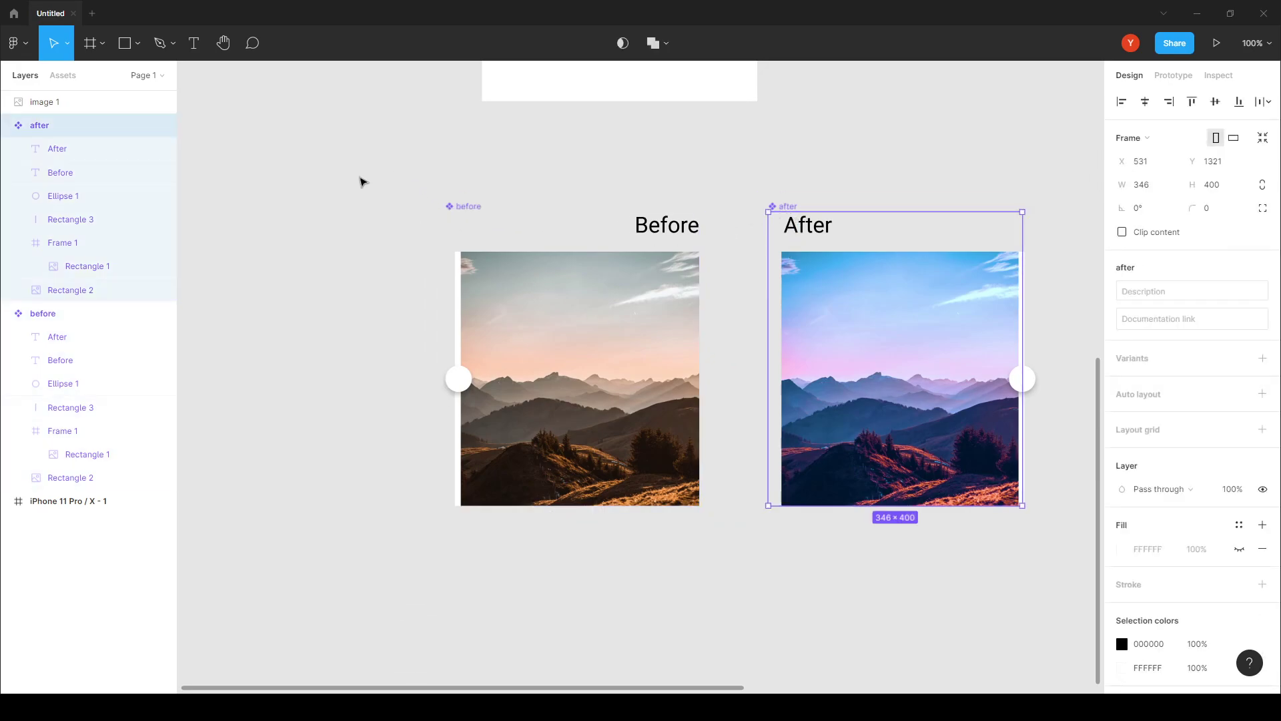
{"action": "left_click", "coordinate": [6, 313]}
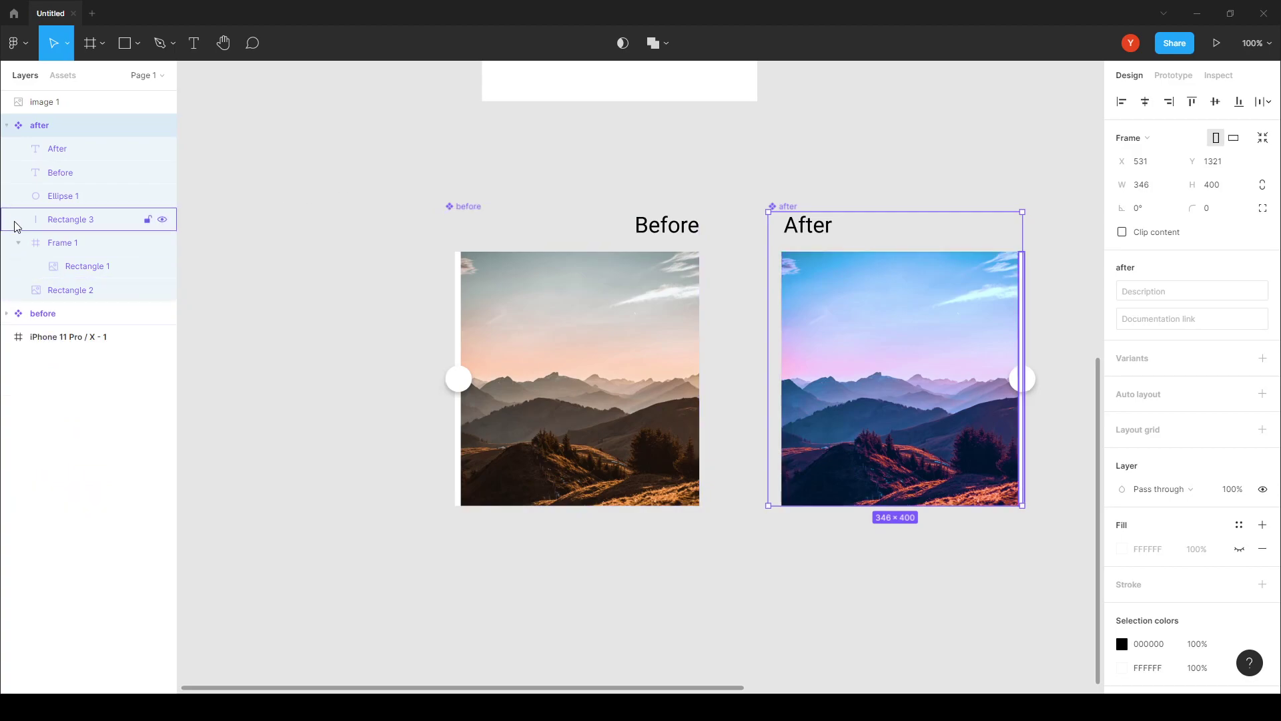
{"action": "left_click", "coordinate": [7, 125]}
{"action": "left_click_drag", "start_coordinate": [390, 184], "coordinate": [1066, 570]}
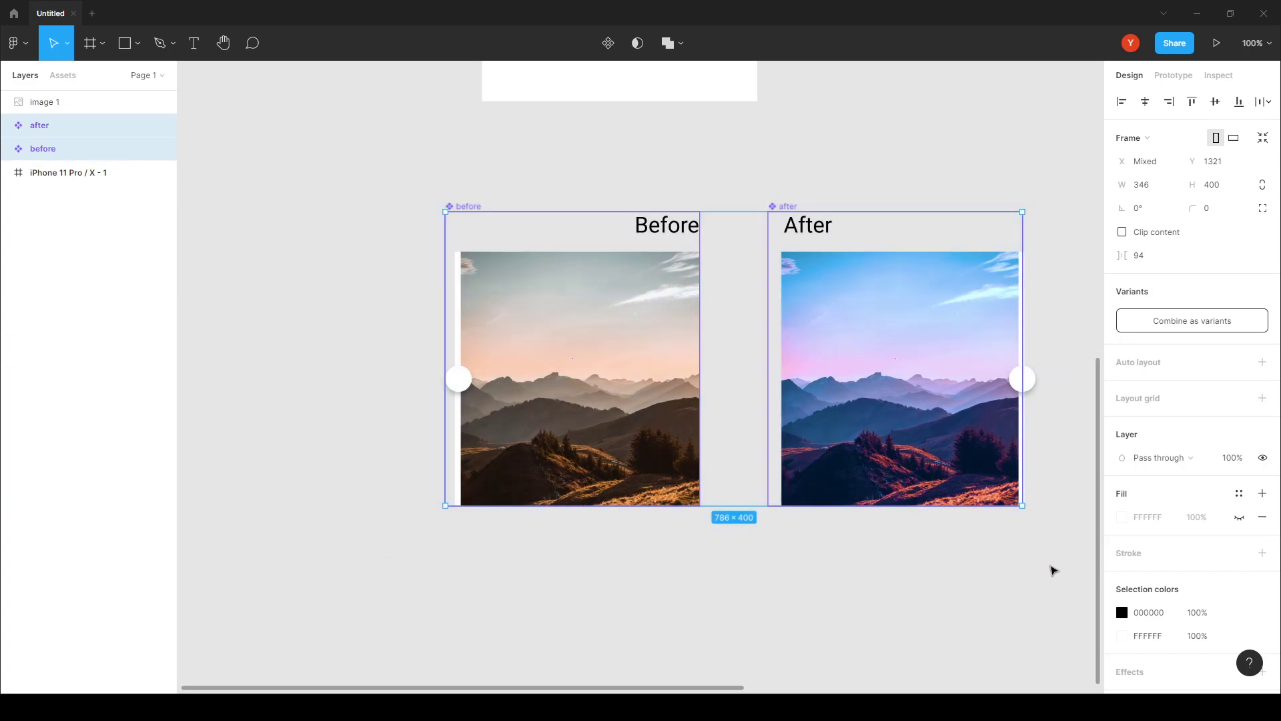
{"action": "left_click", "coordinate": [1176, 326]}
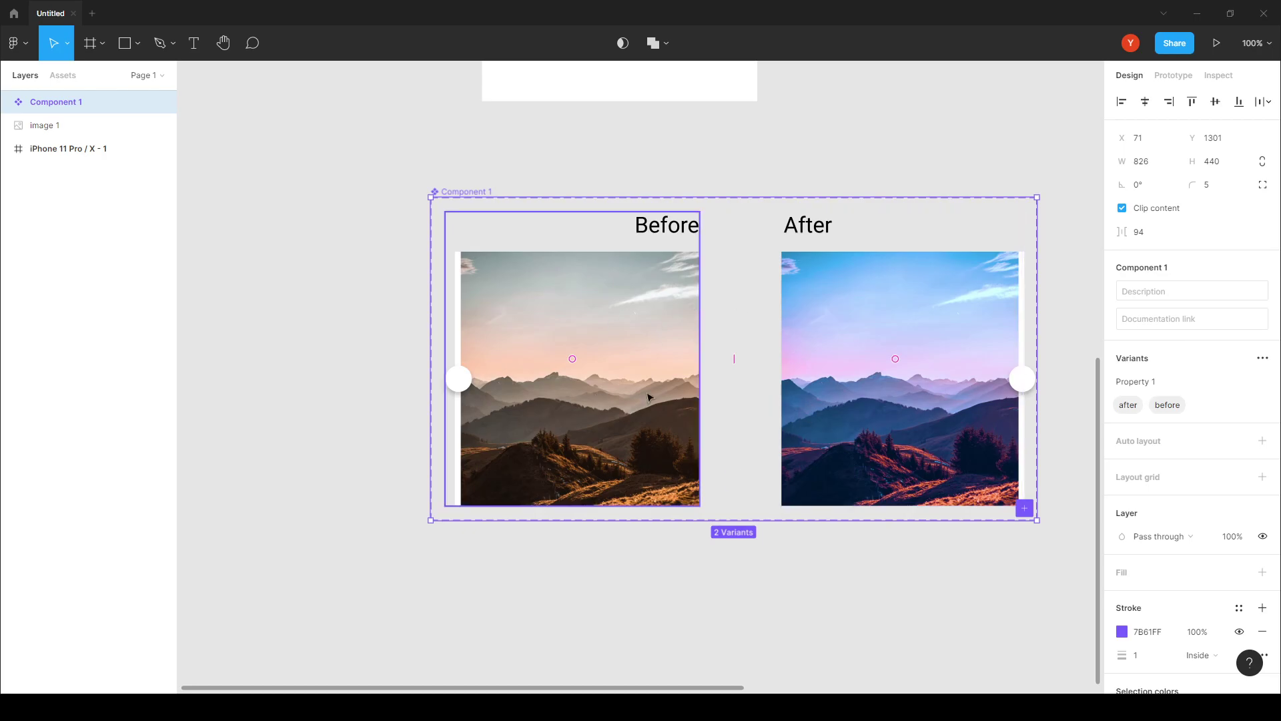
Connect the circle in the before variant to the after variant with an On drag, Change to interaction.
{"action": "double_click", "coordinate": [458, 382]}
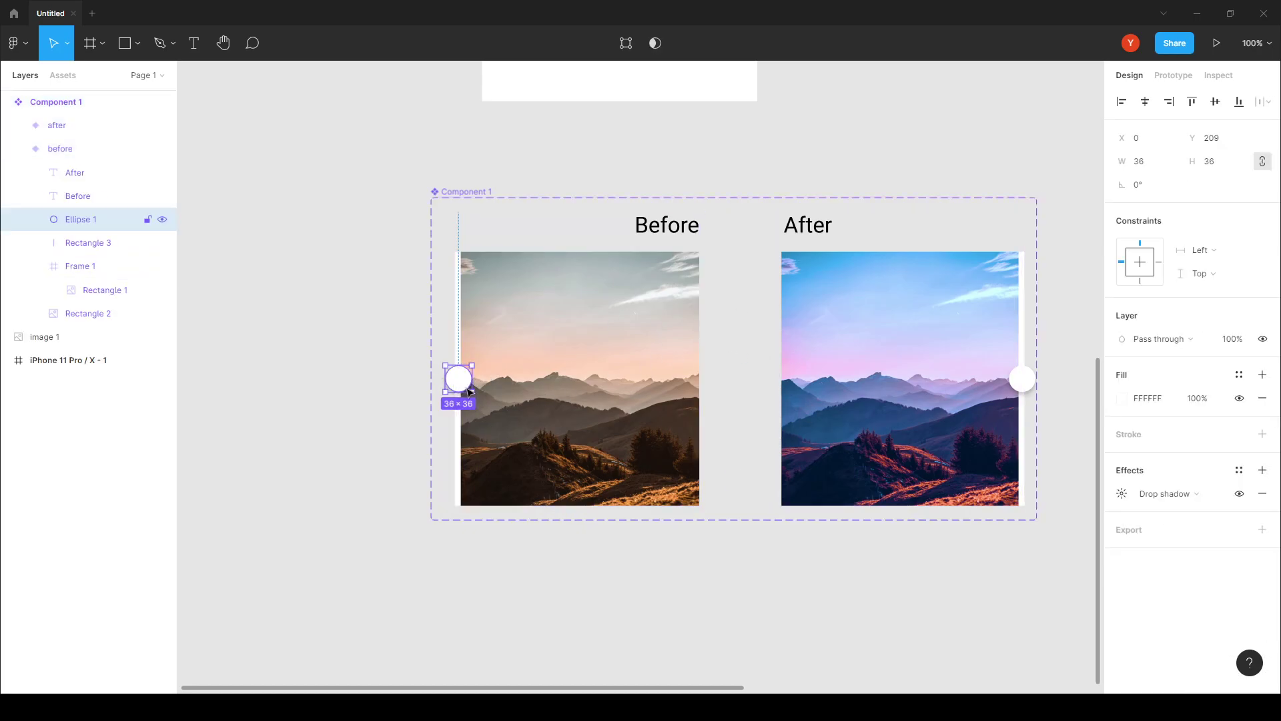
{"action": "left_click", "coordinate": [1174, 78]}
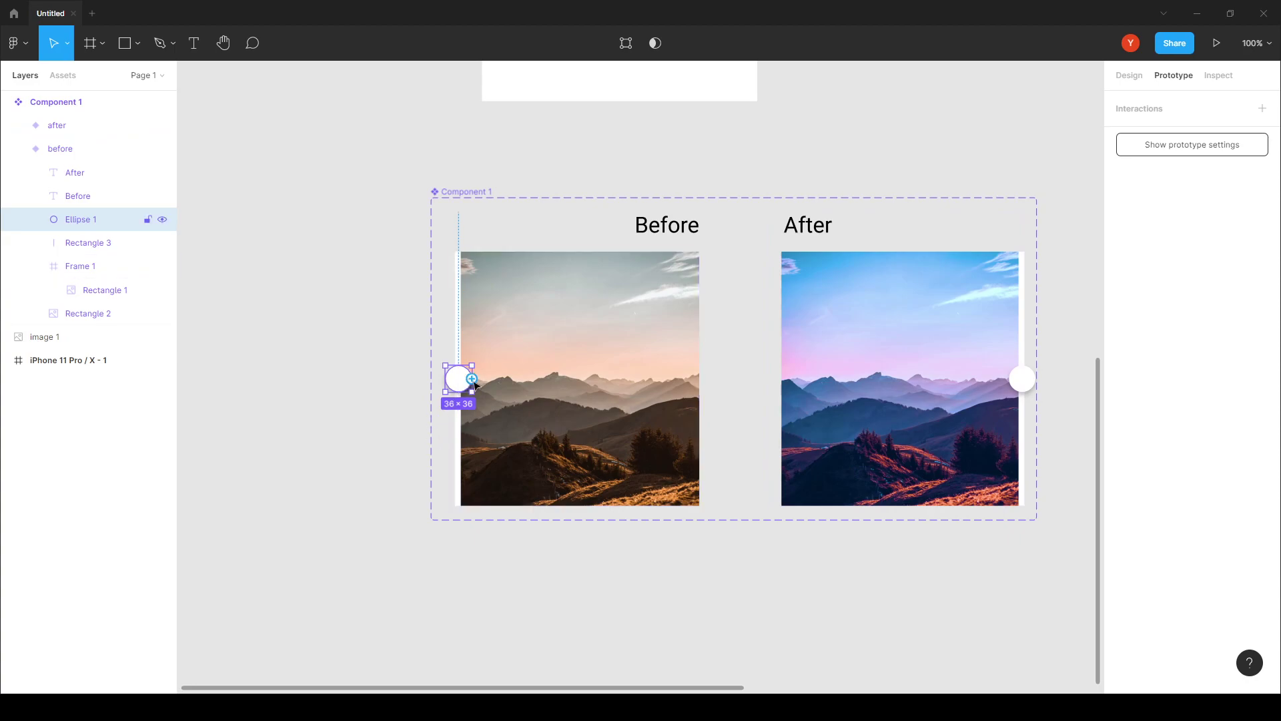
{"action": "left_click_drag", "start_coordinate": [473, 379], "coordinate": [786, 366]}
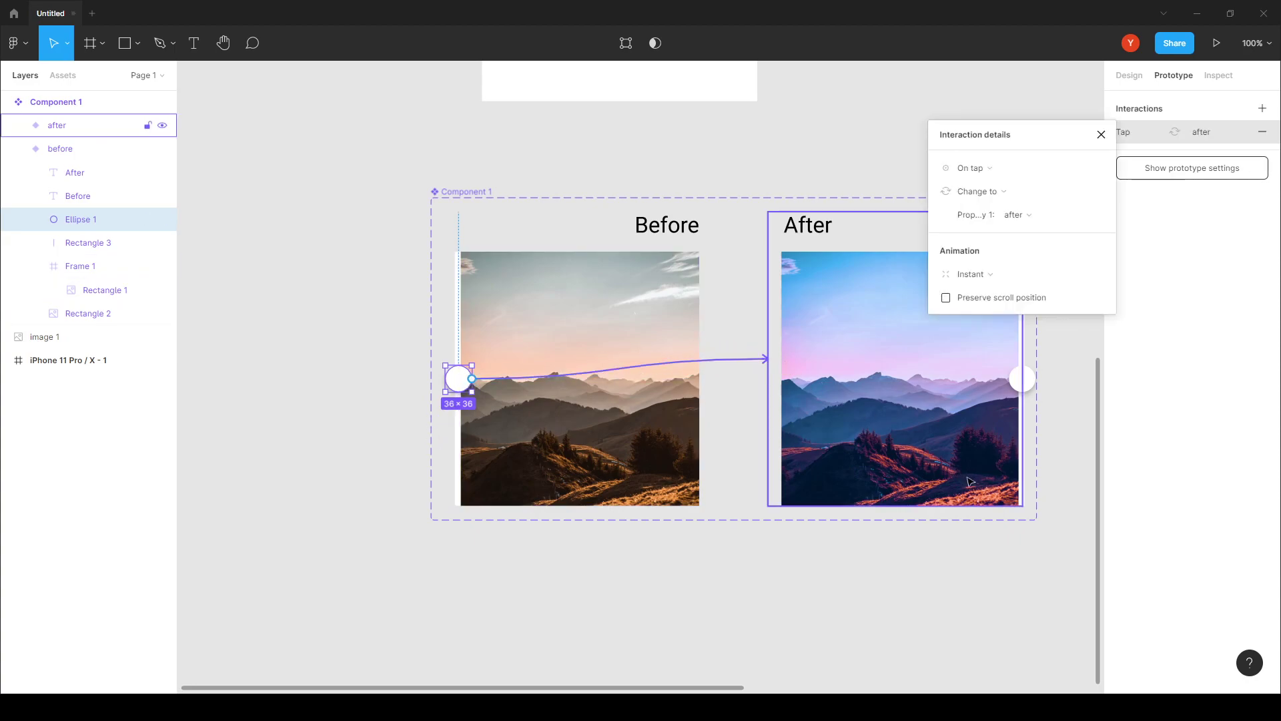
{"action": "left_click", "coordinate": [995, 172]}
{"action": "left_click", "coordinate": [996, 183]}
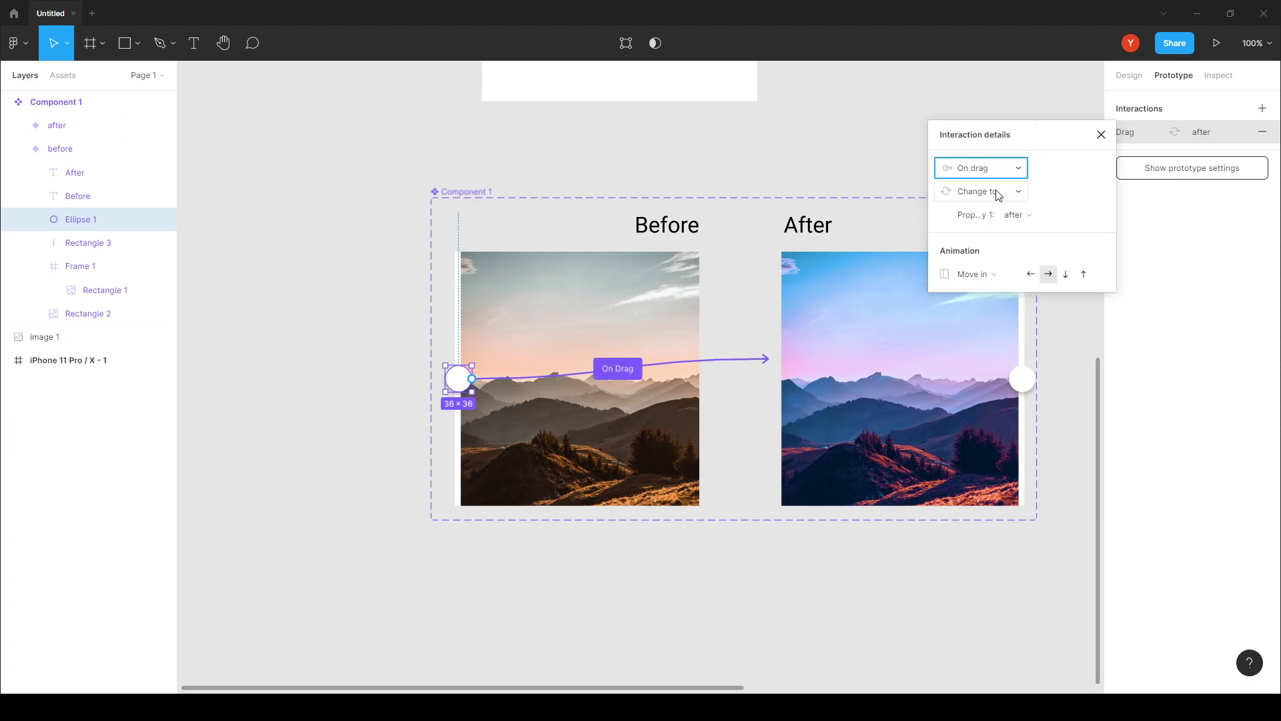
Set the drag interaction's animation to Smart animate with a duration of 500 ms.
{"action": "left_click", "coordinate": [973, 275]}
{"action": "left_click", "coordinate": [968, 249]}
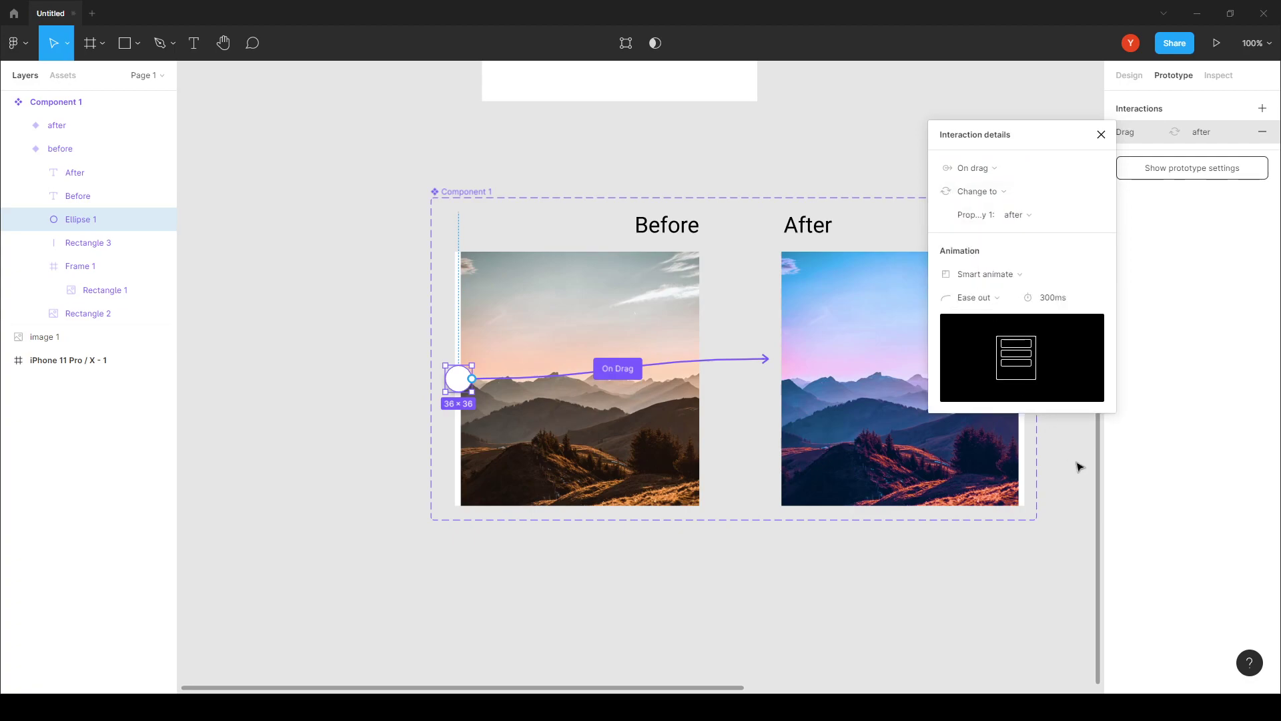
{"action": "left_click", "coordinate": [1051, 297]}
{"action": "type", "text": "500"}
{"action": "left_click_drag", "start_coordinate": [1056, 140], "coordinate": [1168, 265]}
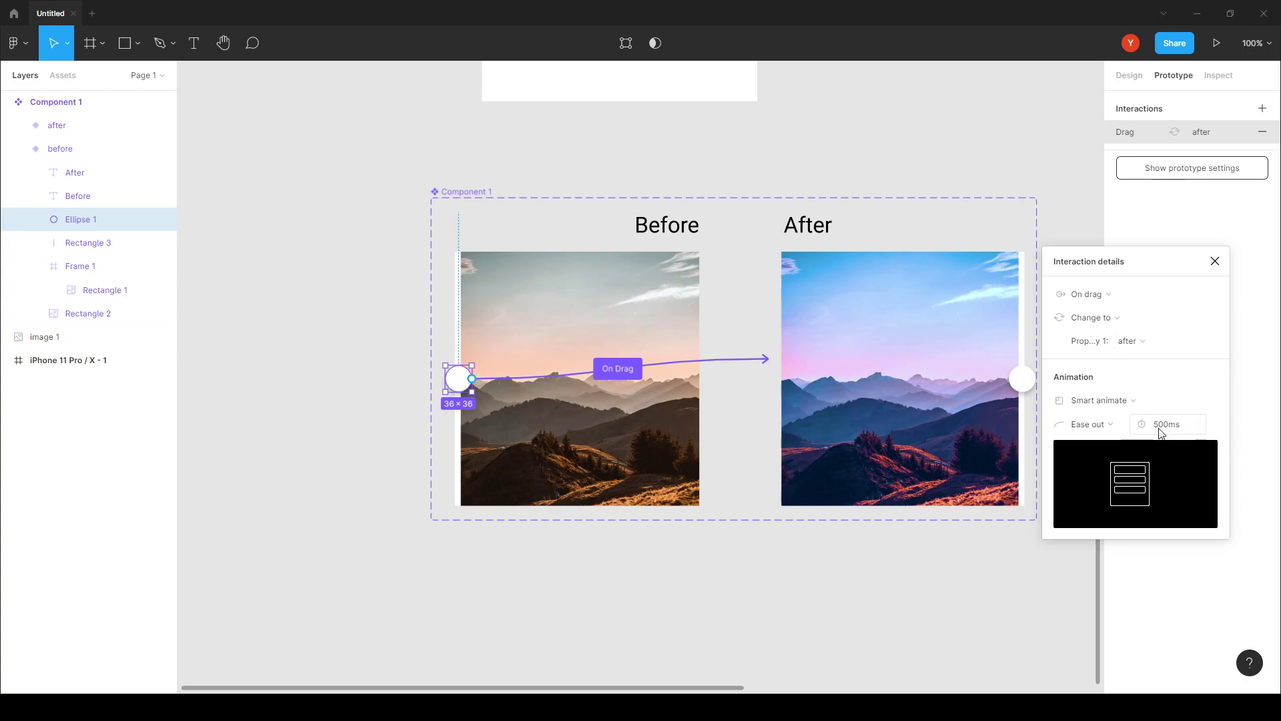
Connect the circle in the after variant back to the before variant with an On drag, Change to interaction using Smart animate.
{"action": "left_click_drag", "start_coordinate": [1142, 258], "coordinate": [1177, 281]}
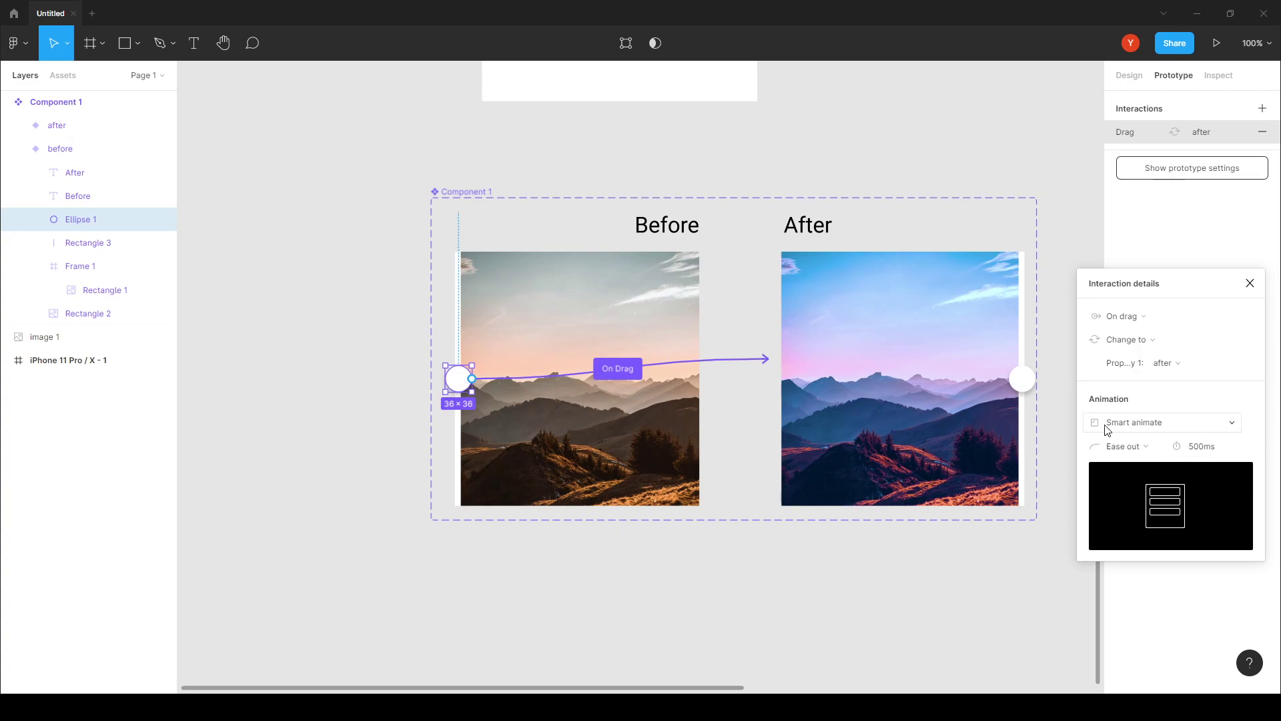
{"action": "left_click", "coordinate": [1018, 385]}
{"action": "double_click", "coordinate": [1019, 385]}
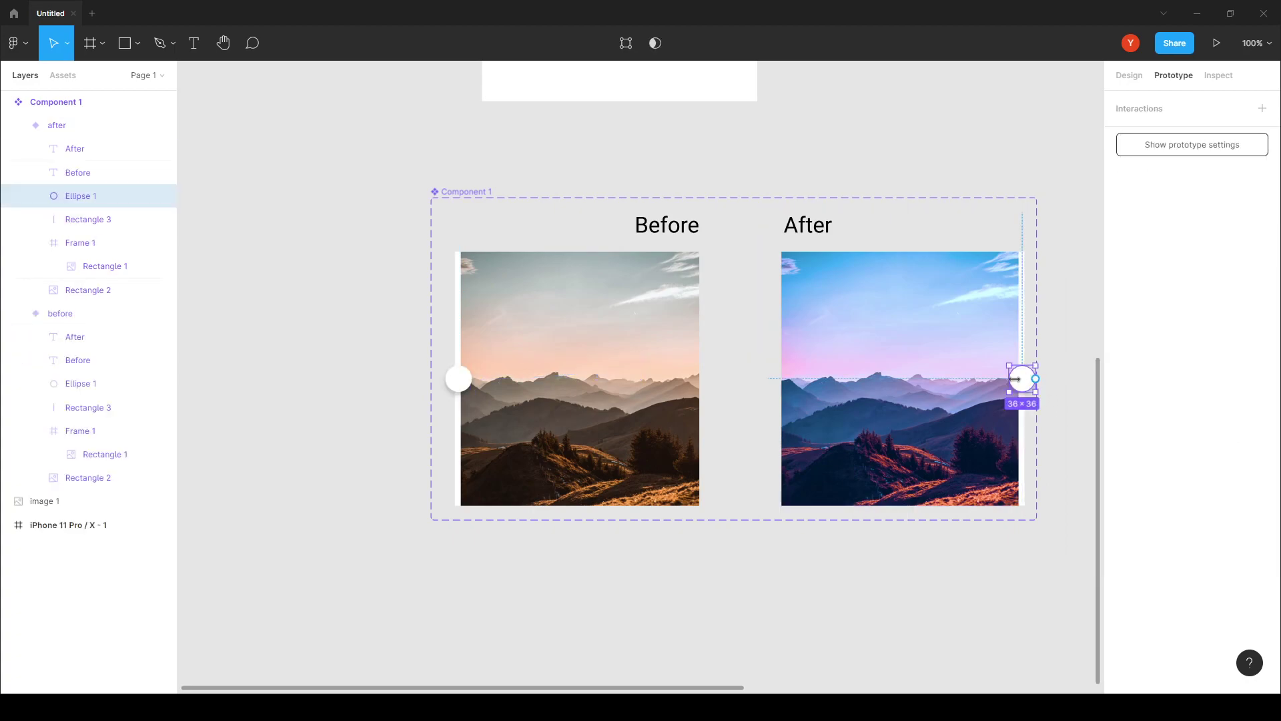
{"action": "left_click_drag", "start_coordinate": [1035, 378], "coordinate": [689, 367]}
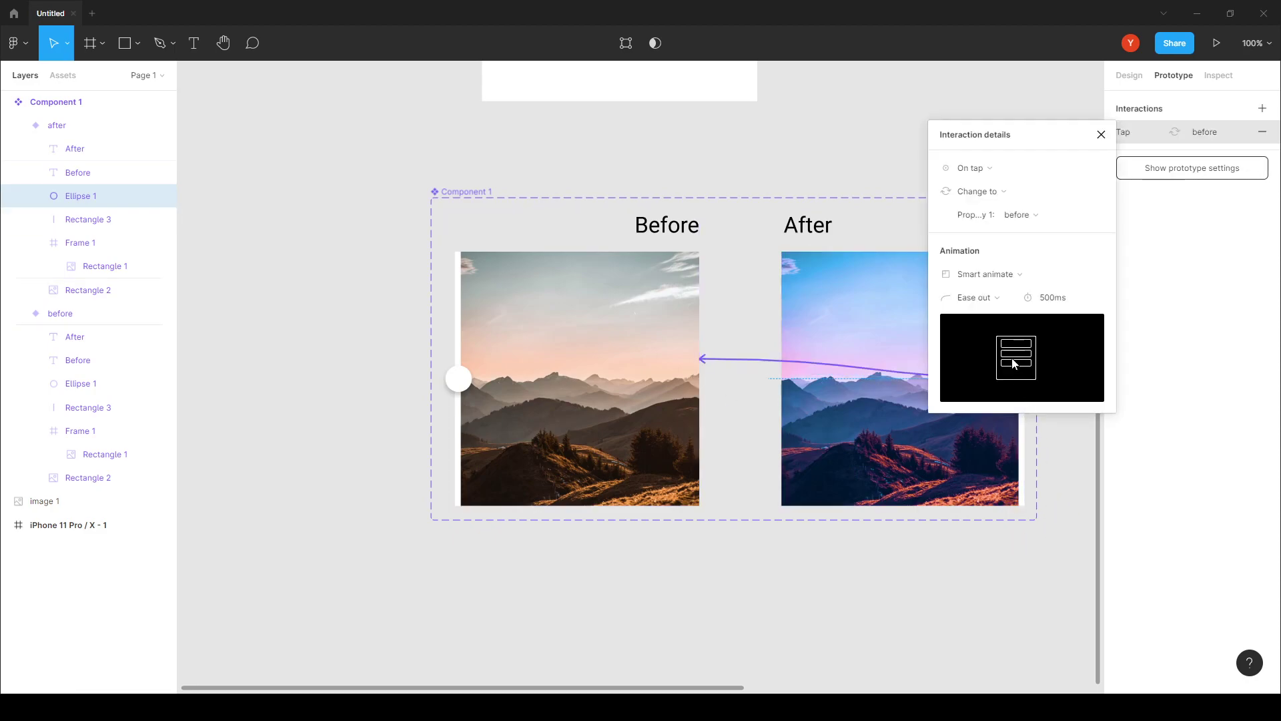
{"action": "left_click", "coordinate": [987, 170]}
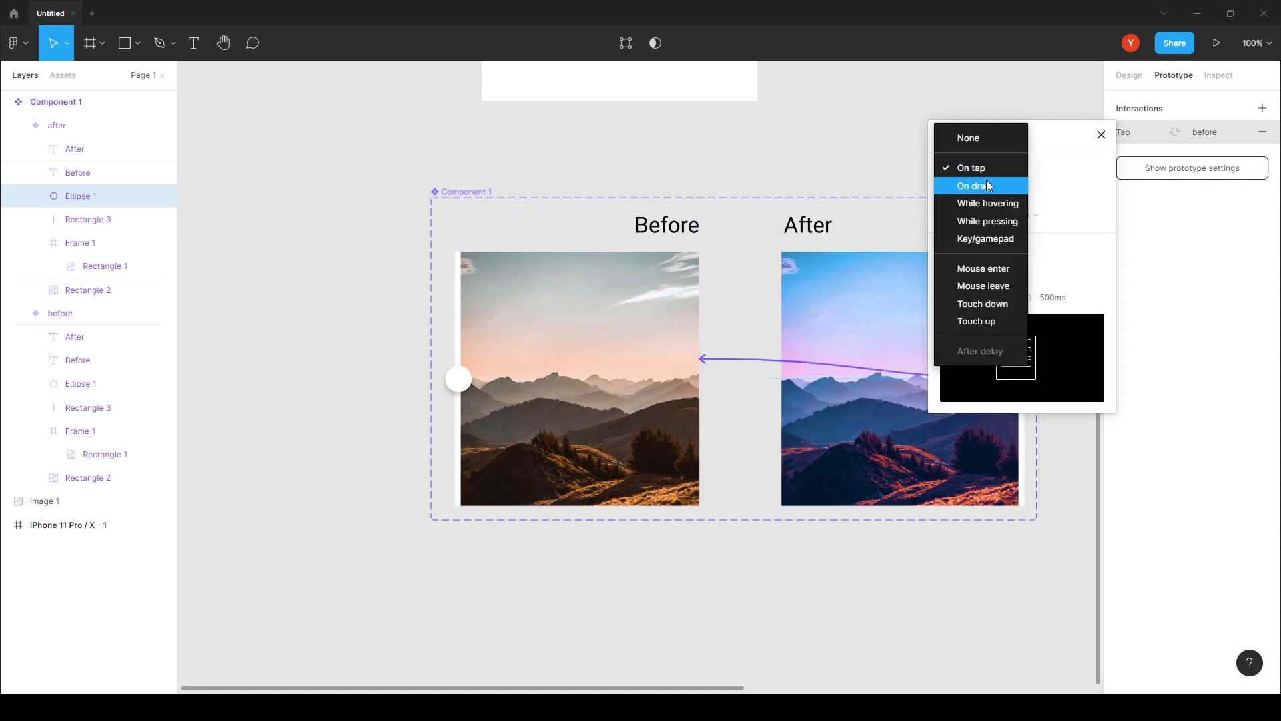
{"action": "left_click", "coordinate": [986, 179]}
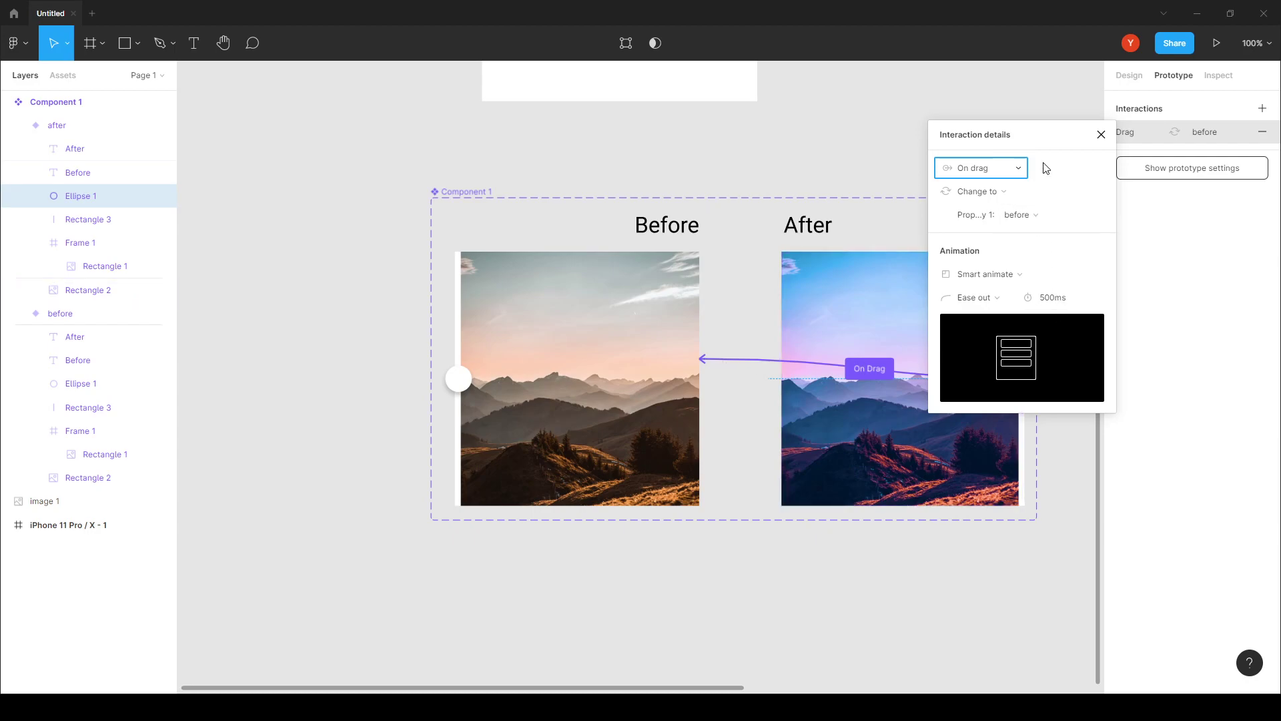
{"action": "left_click_drag", "start_coordinate": [1053, 140], "coordinate": [1174, 283]}
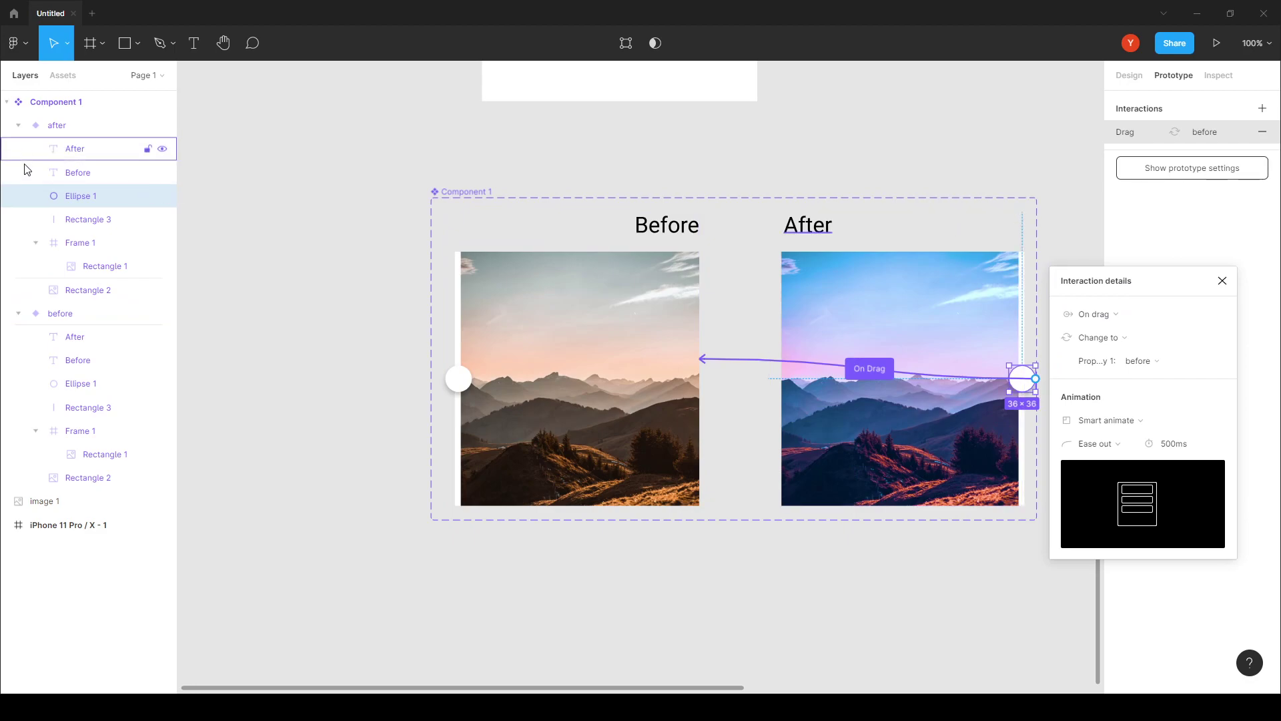
Rename the component set as "before & after" and collapse the layers of both variants.
{"action": "double_click", "coordinate": [59, 103]}
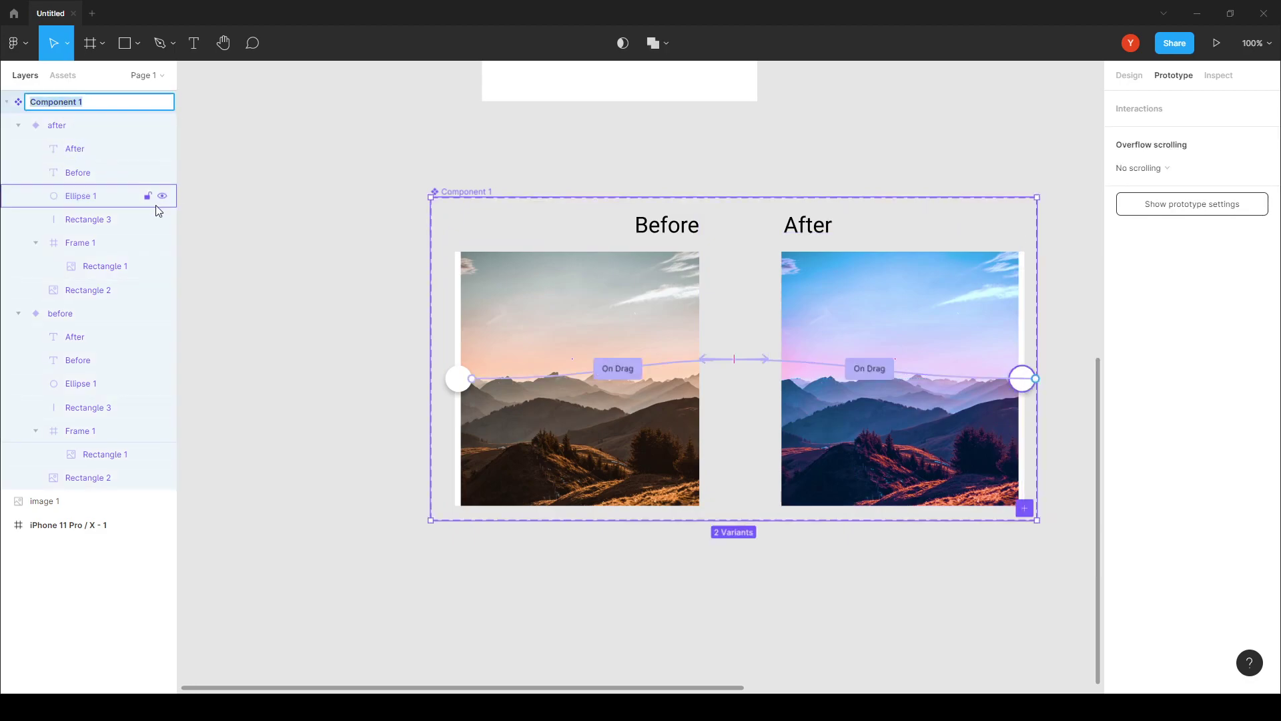
{"action": "type", "text": "before & after"}
{"action": "key", "text": "Return"}
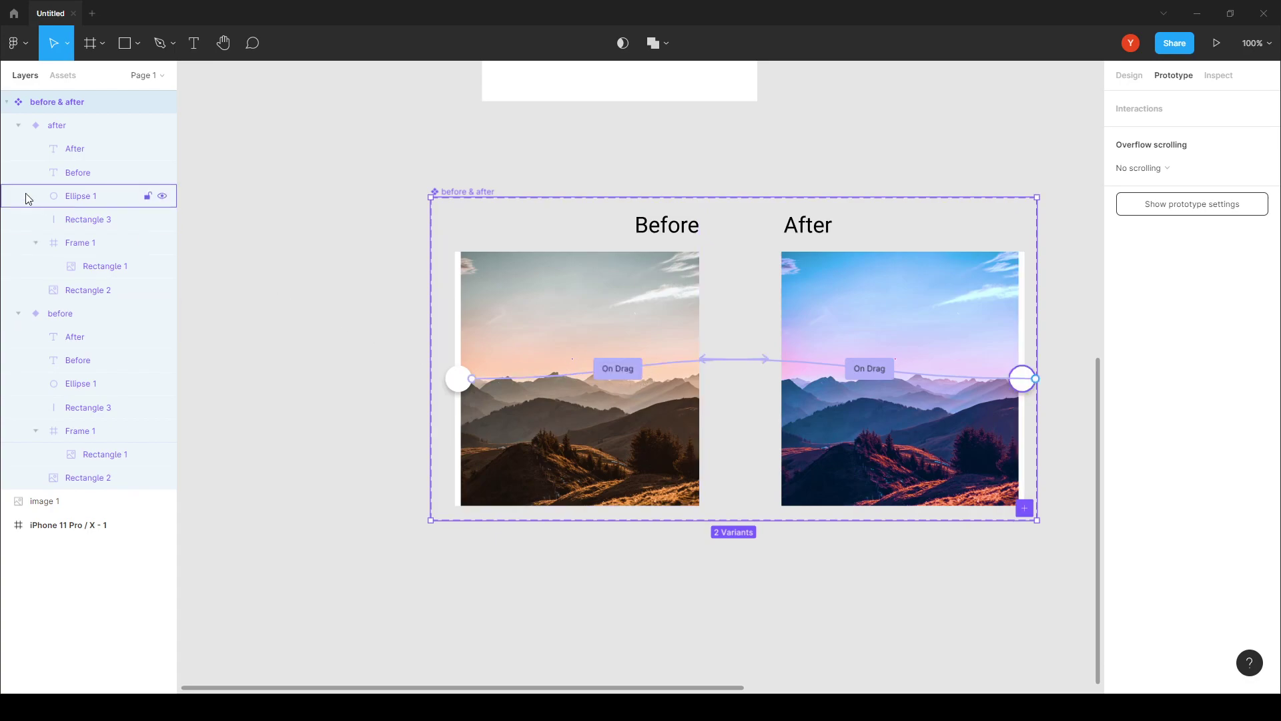
{"action": "left_click", "coordinate": [18, 126]}
{"action": "left_click", "coordinate": [18, 148]}
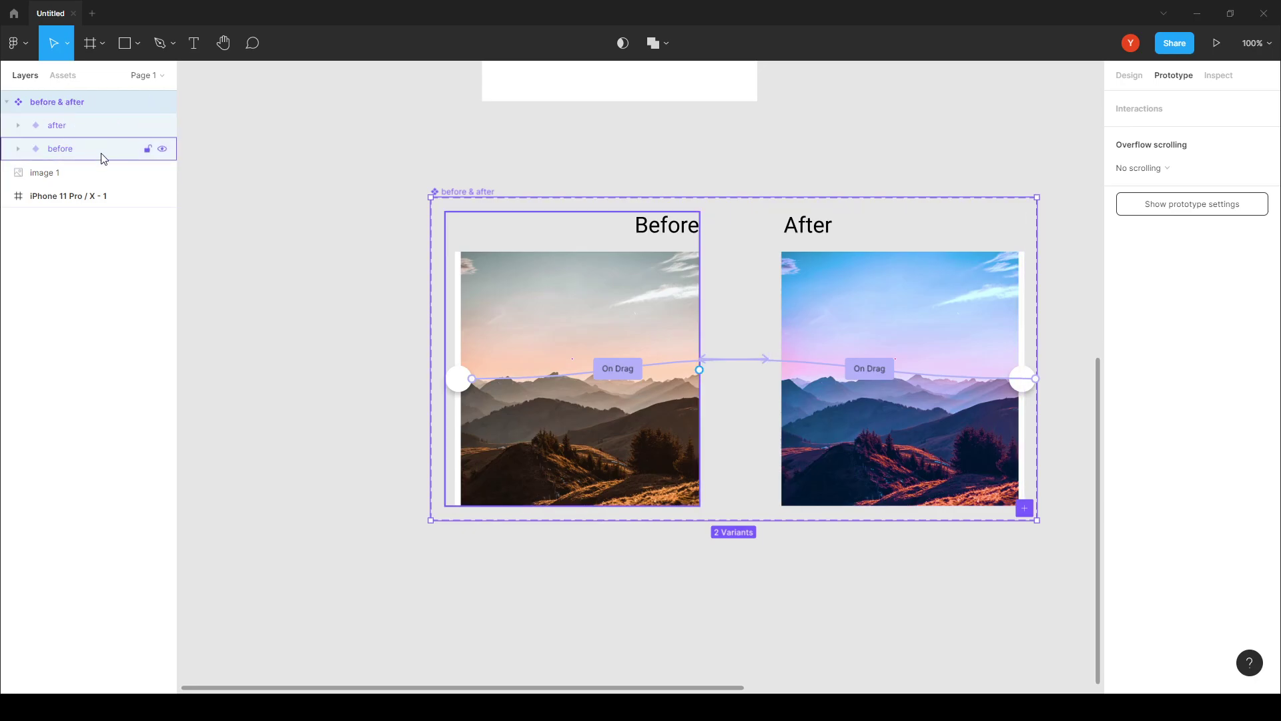
Place a copy of the before variant as an instance inside the iPhone 11 Pro / X - 1 frame.
{"action": "scroll", "coordinate": [359, 288], "scroll_direction": "up", "scroll_amount": 3}
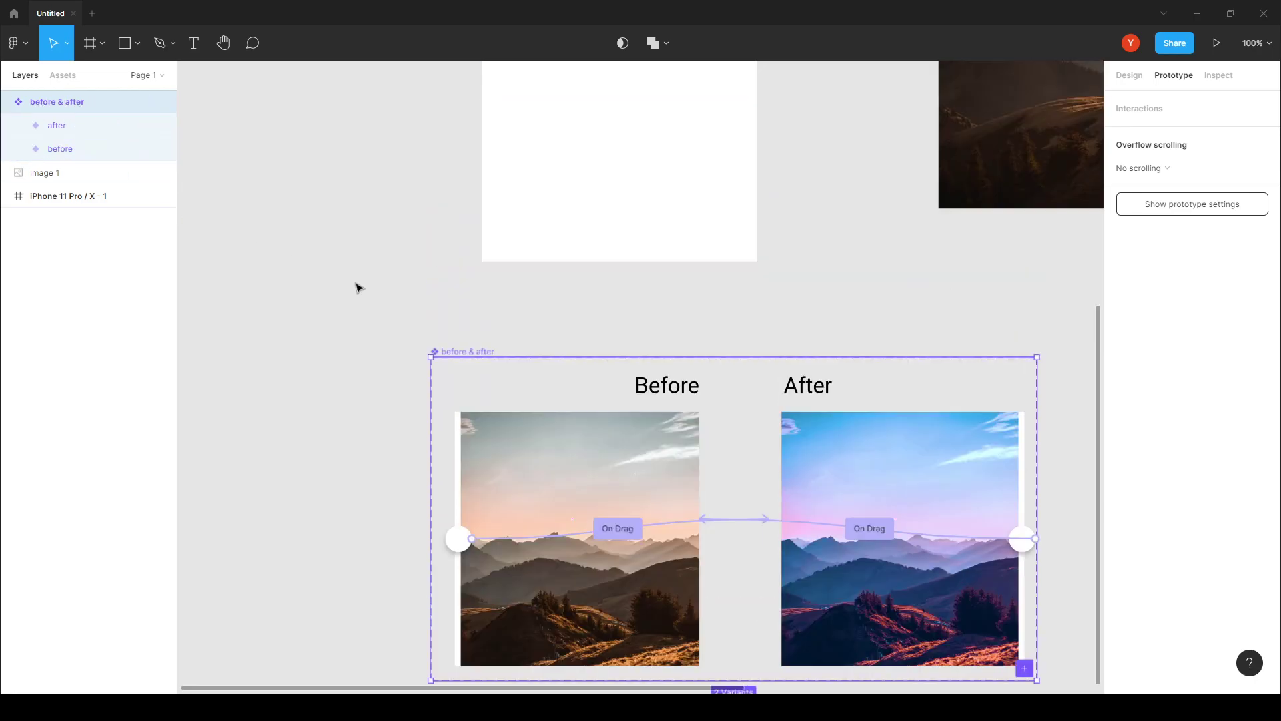
{"action": "key", "text": "ctrl+minus"}
{"action": "scroll", "coordinate": [446, 295], "scroll_direction": "up", "scroll_amount": 2}
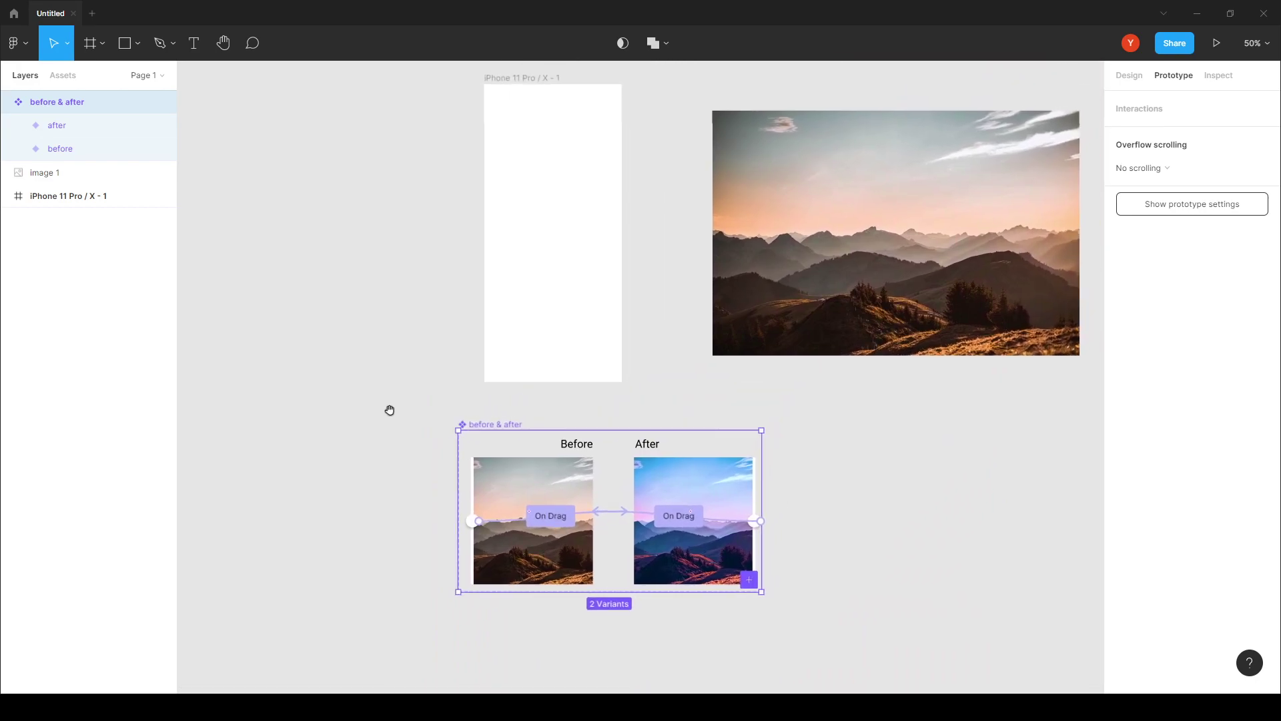
{"action": "left_click", "coordinate": [514, 504]}
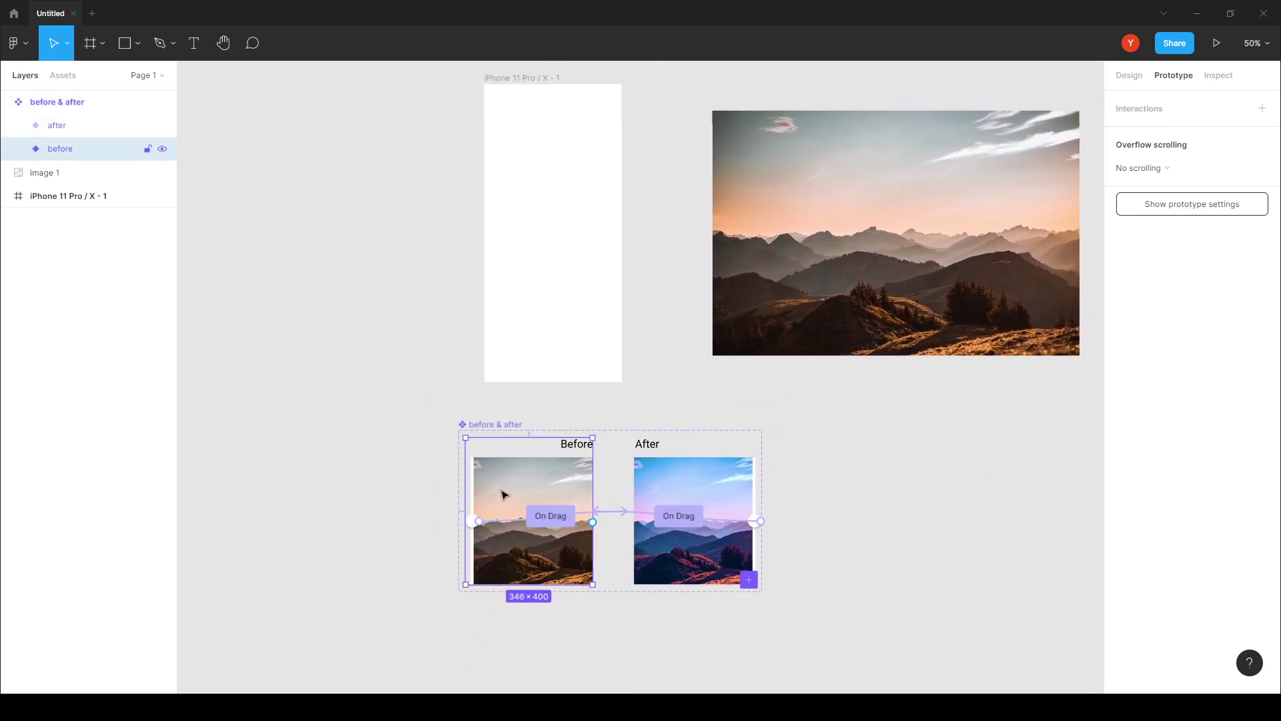
{"action": "left_click_drag", "start_coordinate": [504, 495], "coordinate": [525, 229]}
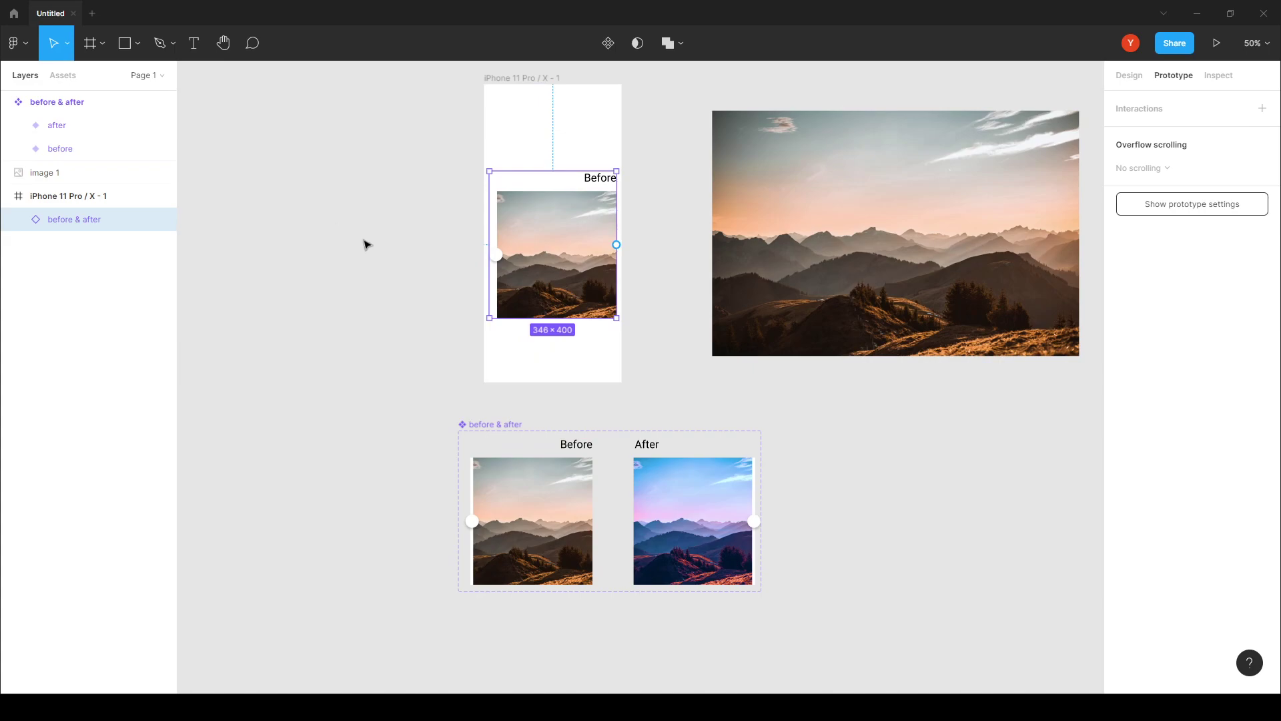
Nudge the before & after instance slightly left within the iPhone frame and deselect it.
{"action": "key", "text": "Left"}
{"action": "key", "text": "Left"}
{"action": "key", "text": "Left"}
{"action": "key", "text": "Left"}
{"action": "key", "text": "Left"}
{"action": "key", "text": "Left"}
{"action": "key", "text": "Left"}
{"action": "key", "text": "Left"}
{"action": "key", "text": "Left"}
{"action": "key", "text": "Left"}
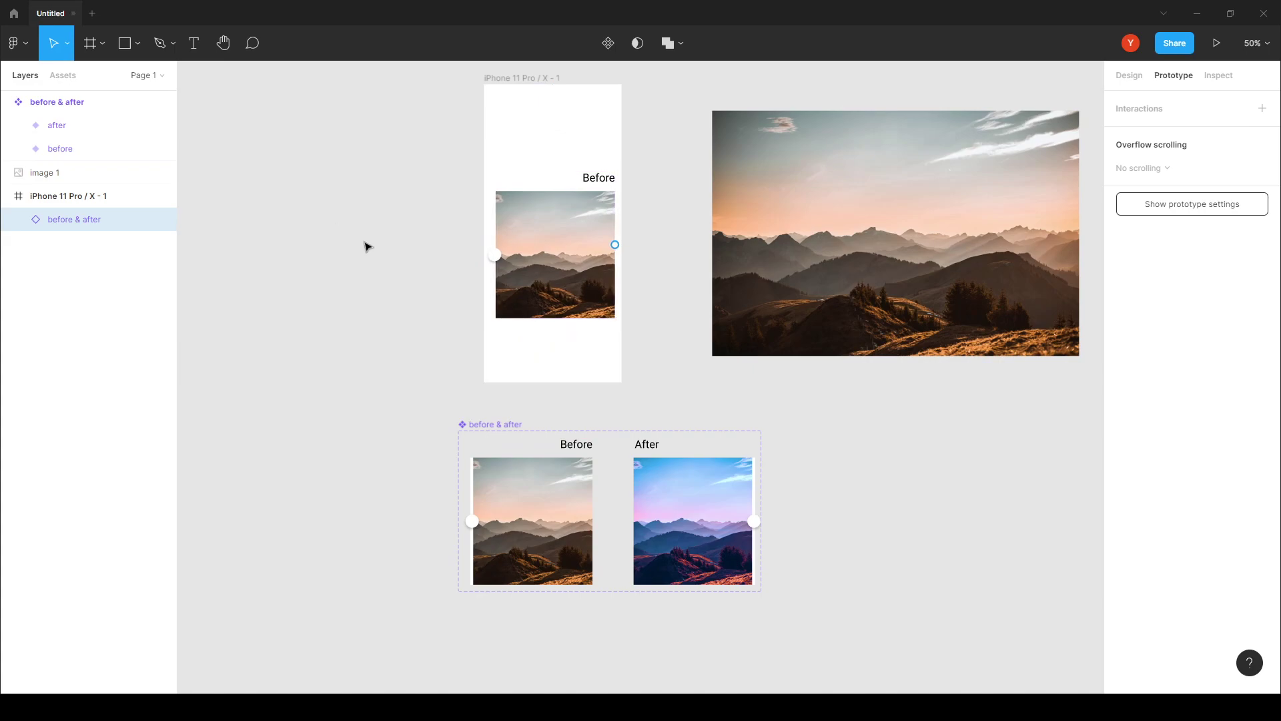
{"action": "left_click", "coordinate": [429, 243]}
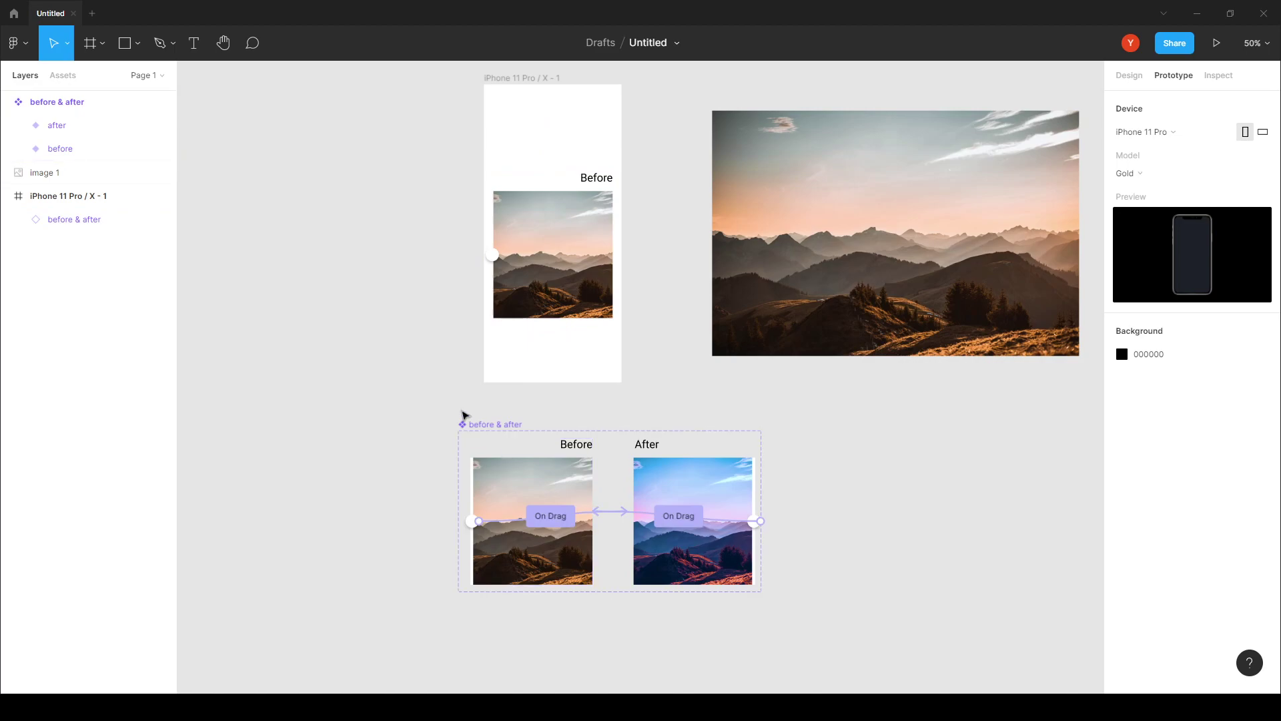
Run the prototype in presentation view, test dragging the slider handle over the image, and return to the design file.
{"action": "left_click", "coordinate": [1217, 42]}
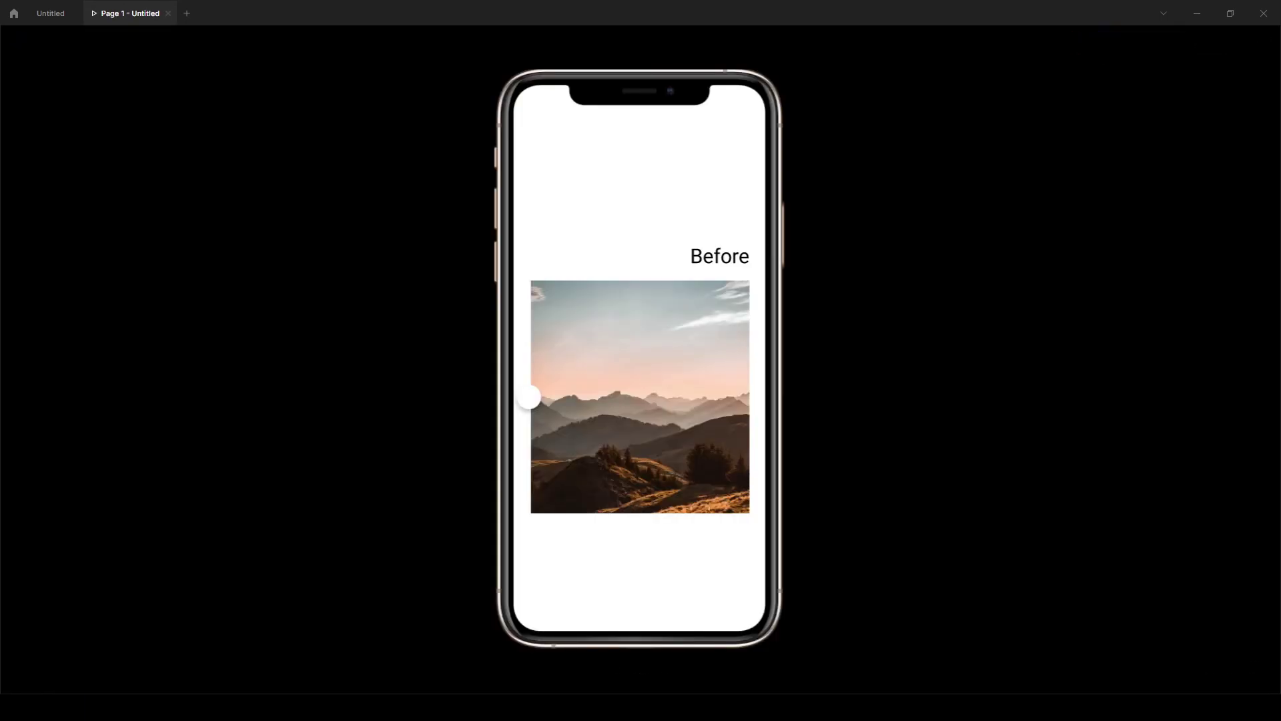
{"action": "mouse_move", "coordinate": [529, 396]}
{"action": "left_mouse_down"}
{"action": "mouse_move", "coordinate": [746, 402]}
{"action": "mouse_move", "coordinate": [724, 397]}
{"action": "mouse_move", "coordinate": [623, 394]}
{"action": "mouse_move", "coordinate": [759, 413]}
{"action": "mouse_move", "coordinate": [550, 395]}
{"action": "mouse_move", "coordinate": [674, 394]}
{"action": "mouse_move", "coordinate": [764, 413]}
{"action": "mouse_move", "coordinate": [536, 395]}
{"action": "mouse_move", "coordinate": [662, 411]}
{"action": "mouse_move", "coordinate": [736, 397]}
{"action": "mouse_move", "coordinate": [559, 395]}
{"action": "mouse_move", "coordinate": [764, 414]}
{"action": "mouse_move", "coordinate": [666, 396]}
{"action": "mouse_move", "coordinate": [668, 409]}
{"action": "mouse_move", "coordinate": [581, 406]}
{"action": "mouse_move", "coordinate": [696, 406]}
{"action": "mouse_move", "coordinate": [682, 415]}
{"action": "mouse_move", "coordinate": [692, 394]}
{"action": "mouse_move", "coordinate": [523, 409]}
{"action": "left_mouse_up"}
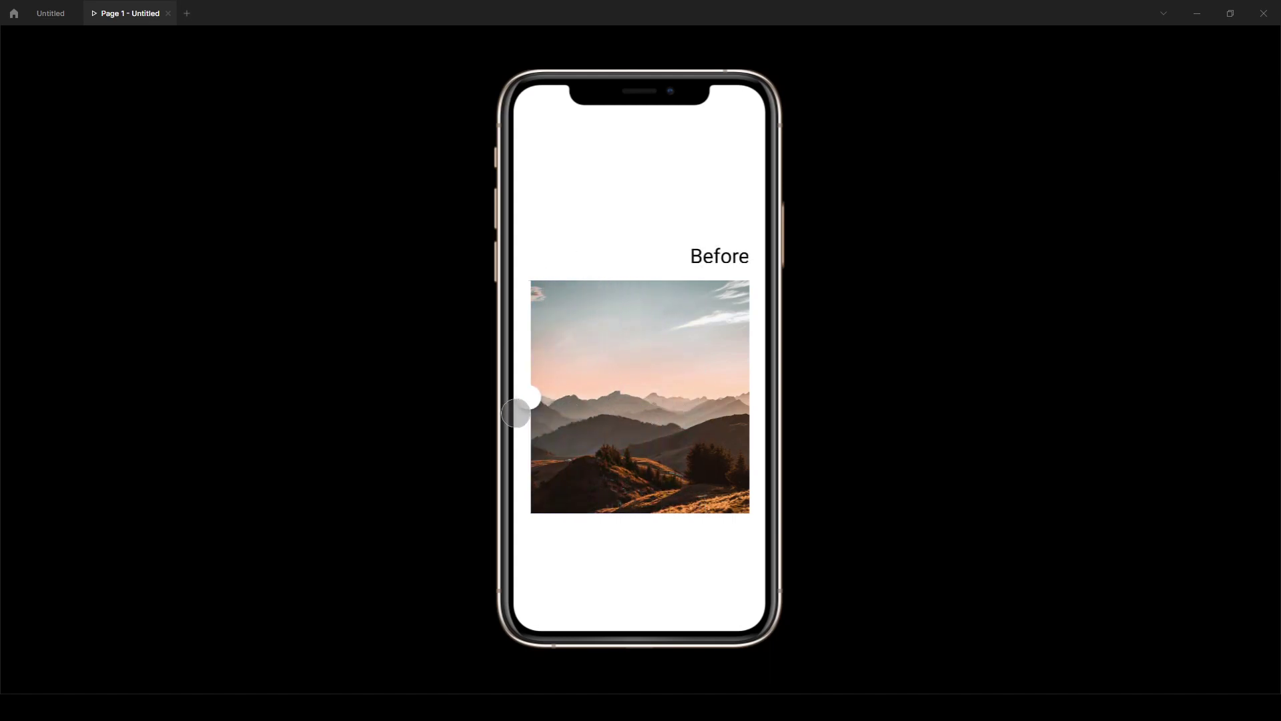
{"action": "left_click", "coordinate": [50, 16]}
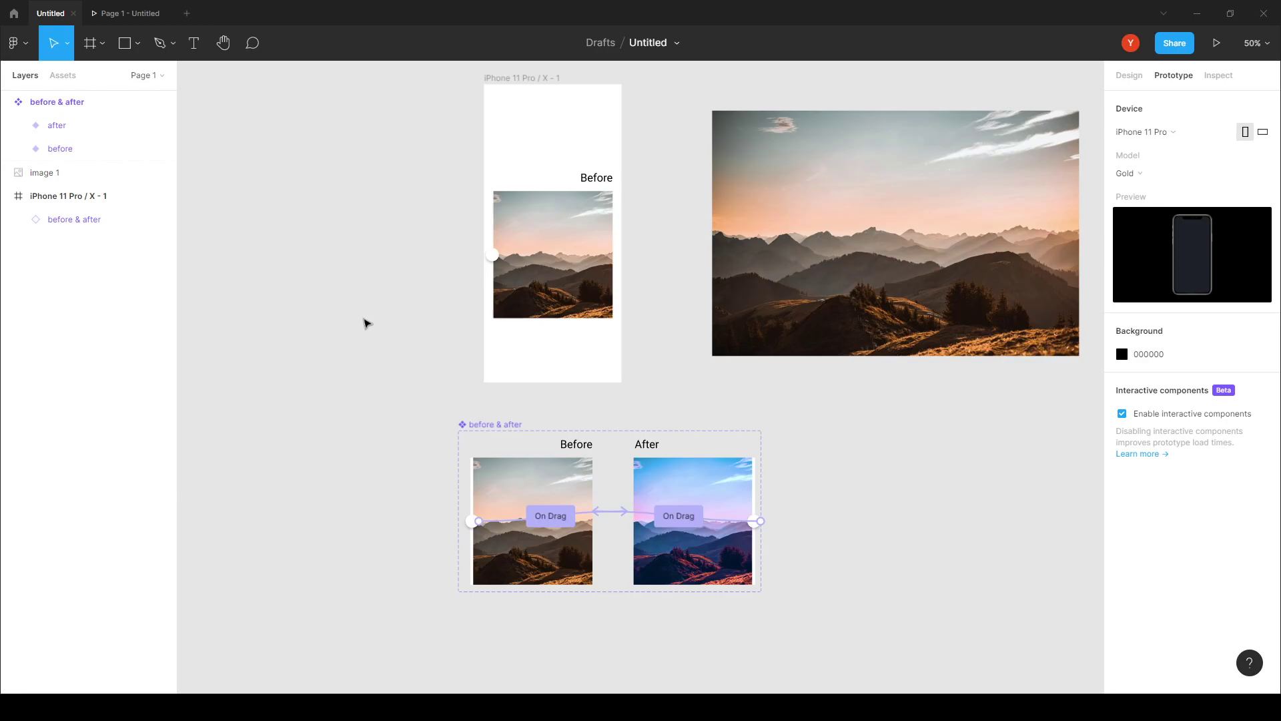
Examine the layers of the before and after variants, checking the design properties of Rectangle 2 and Frame 1 in the after variant.
{"action": "key", "text": "shift+0"}
{"action": "left_click_drag", "start_coordinate": [515, 504], "coordinate": [603, 213]}
{"action": "left_click", "coordinate": [500, 305]}
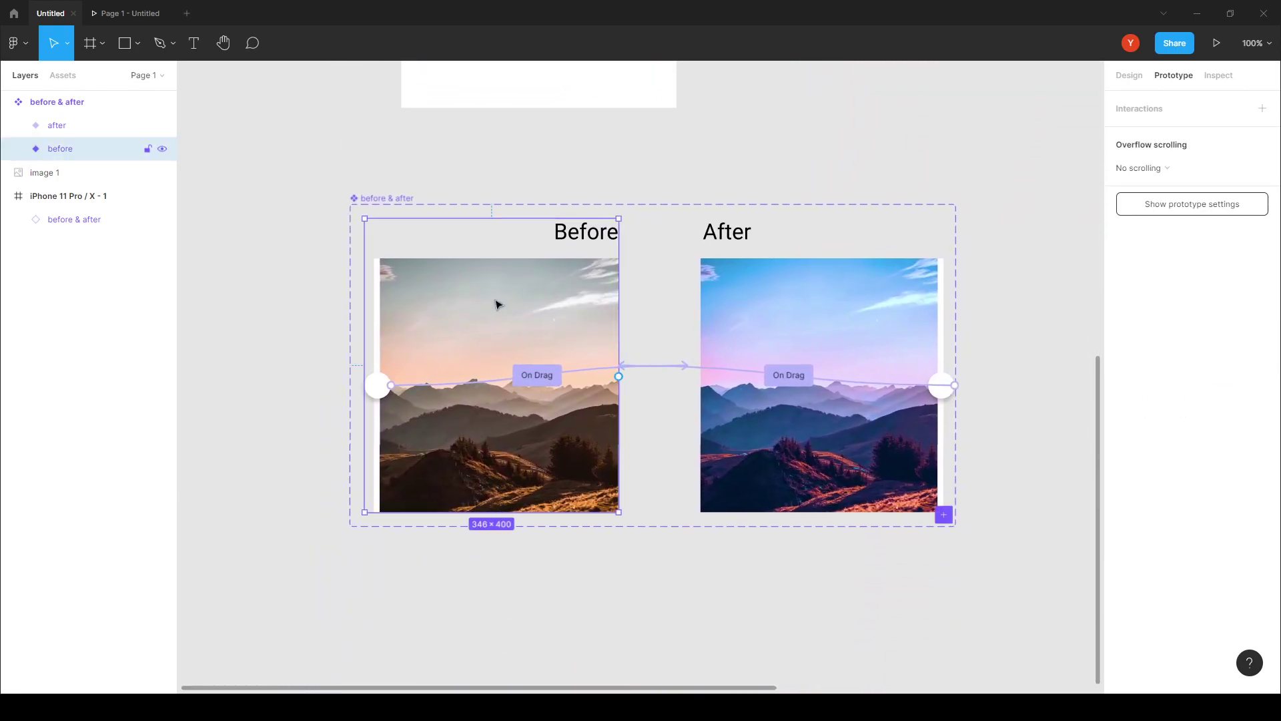
{"action": "left_click", "coordinate": [18, 148]}
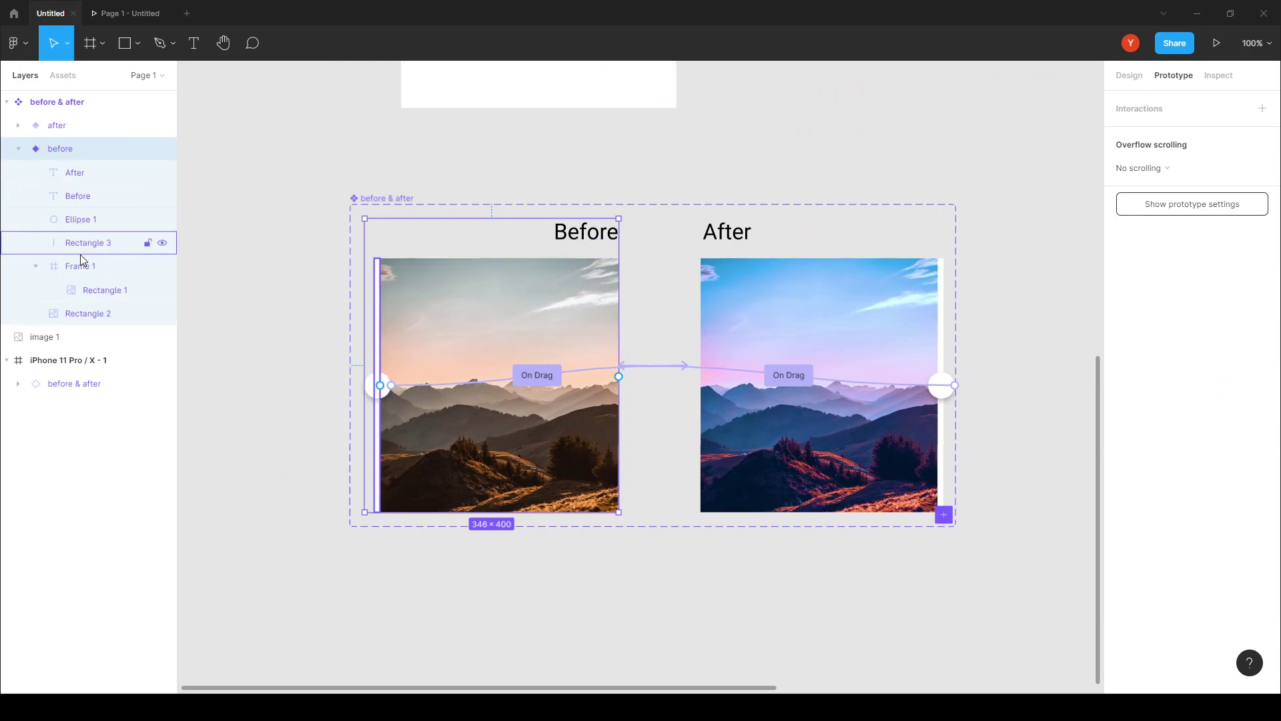
{"action": "left_click", "coordinate": [18, 125]}
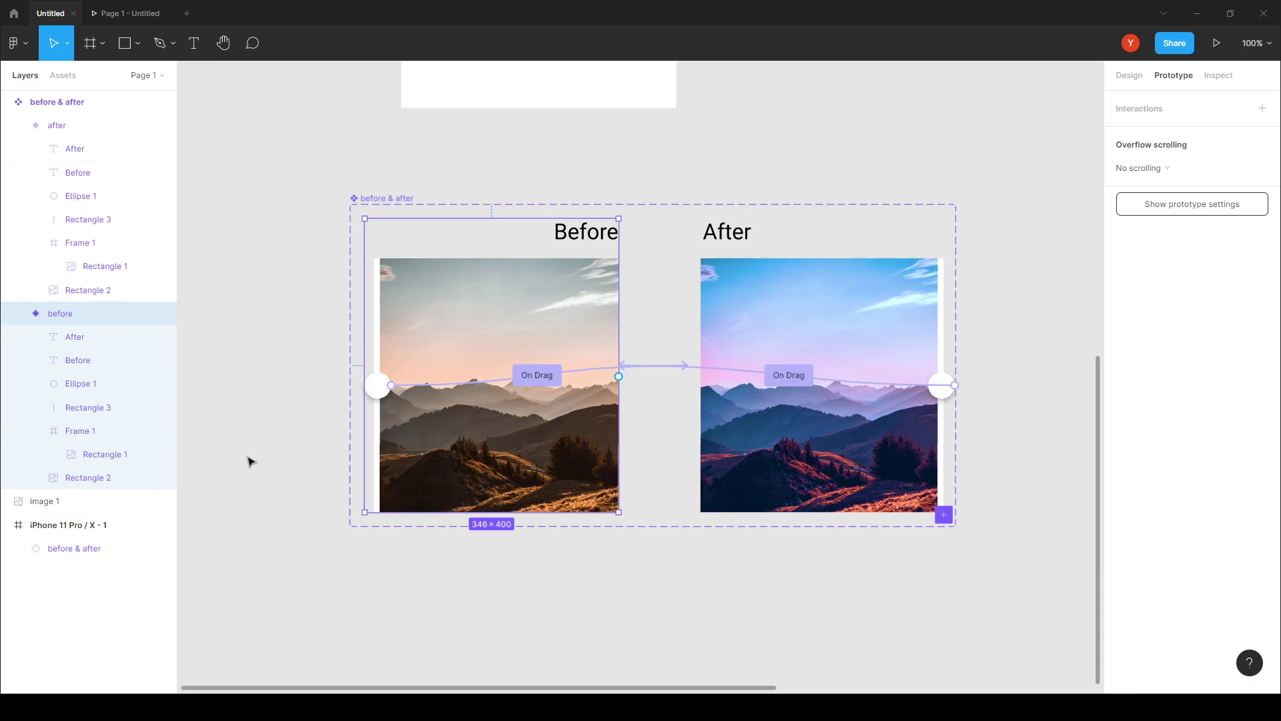
{"action": "left_click", "coordinate": [804, 308]}
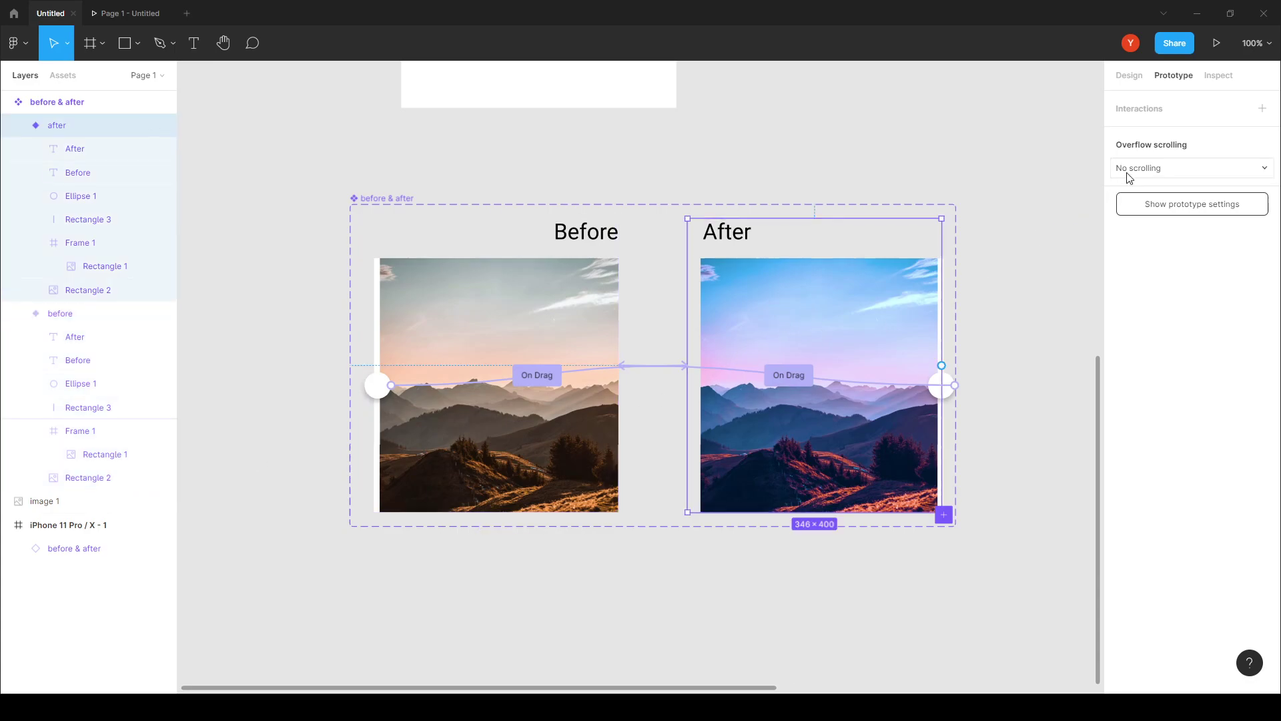
{"action": "left_click", "coordinate": [1131, 79]}
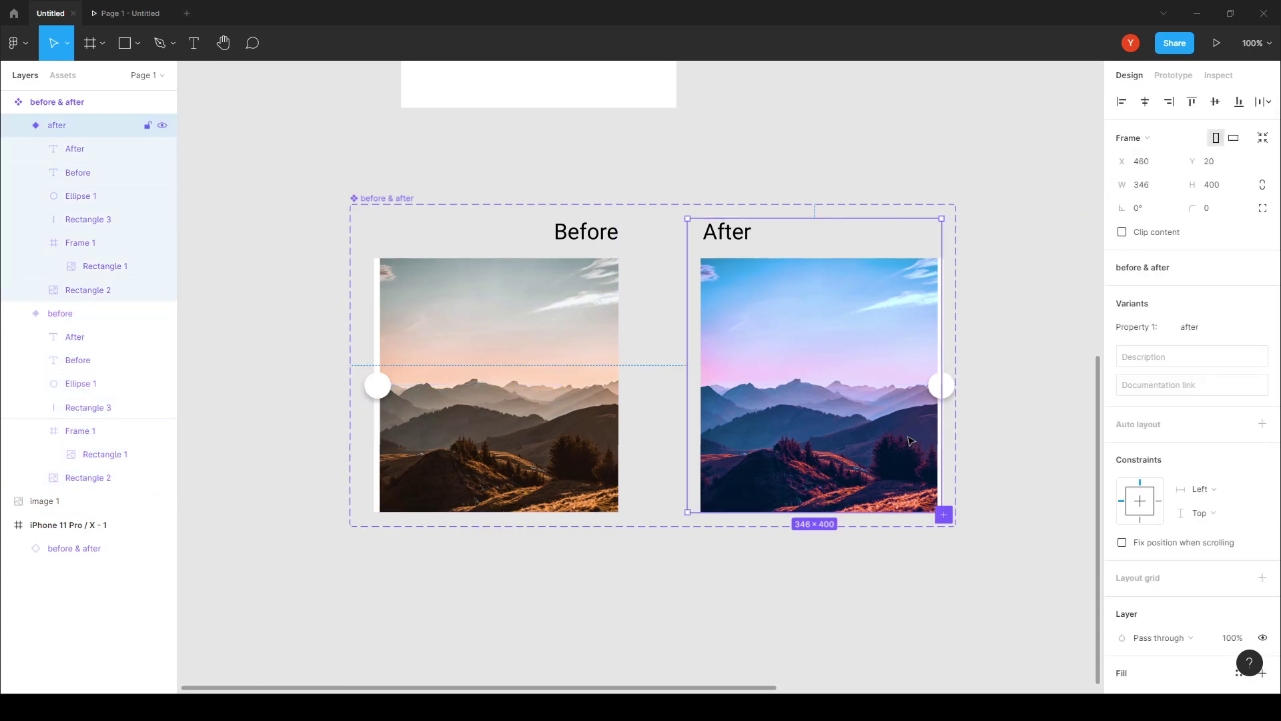
{"action": "double_click", "coordinate": [812, 332]}
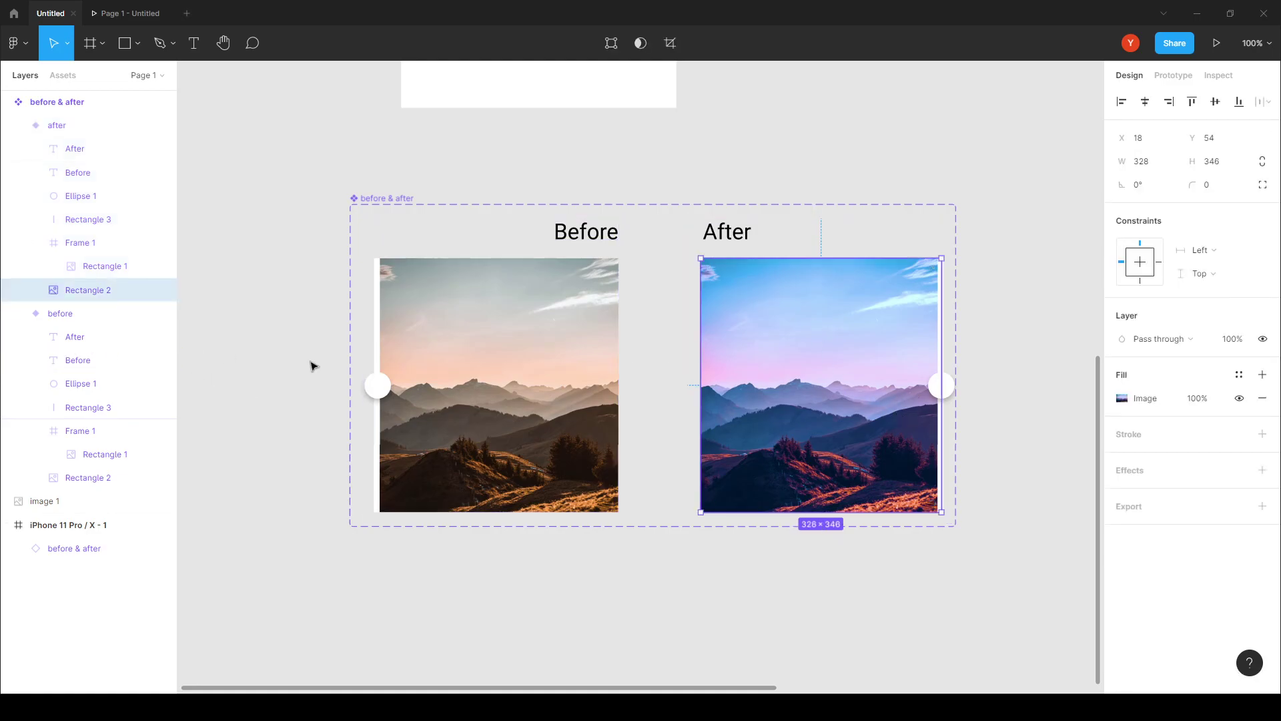
{"action": "left_click", "coordinate": [80, 243]}
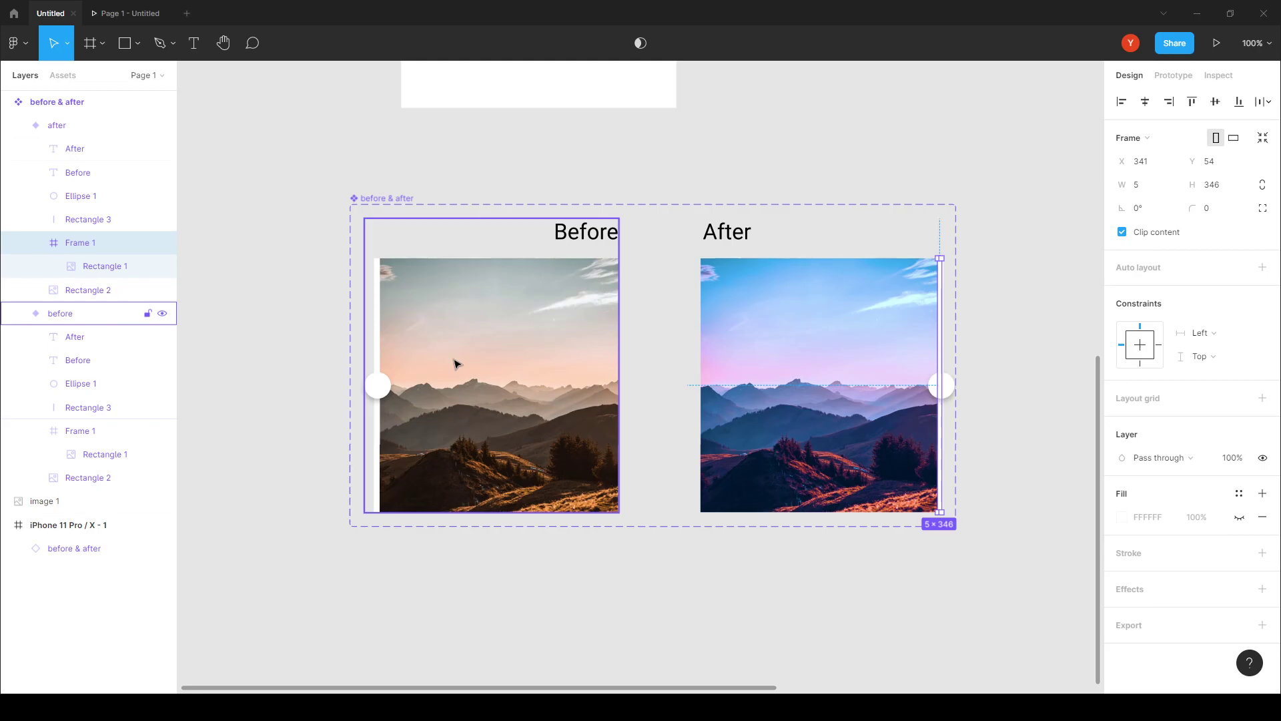
Test the slider in the prototype preview by moving its handle partway across the image and back to the start.
{"action": "left_click", "coordinate": [137, 14]}
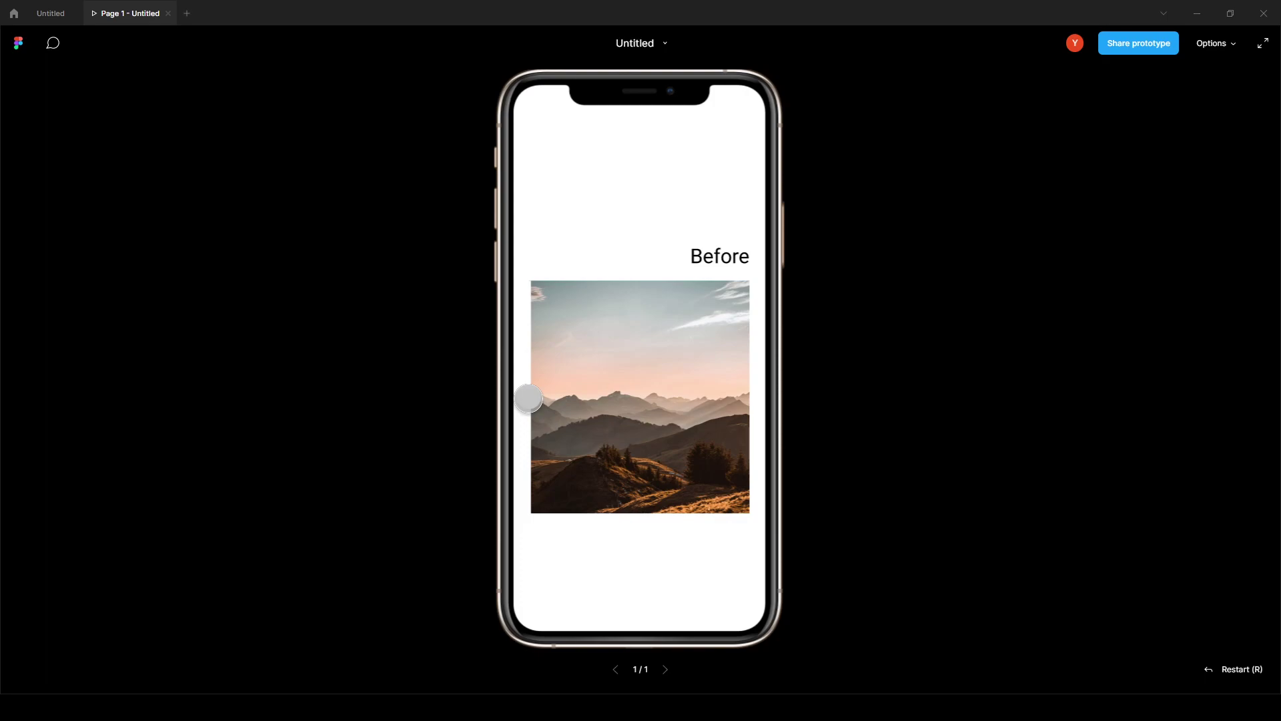
{"action": "left_click_drag", "start_coordinate": [529, 398], "coordinate": [676, 413]}
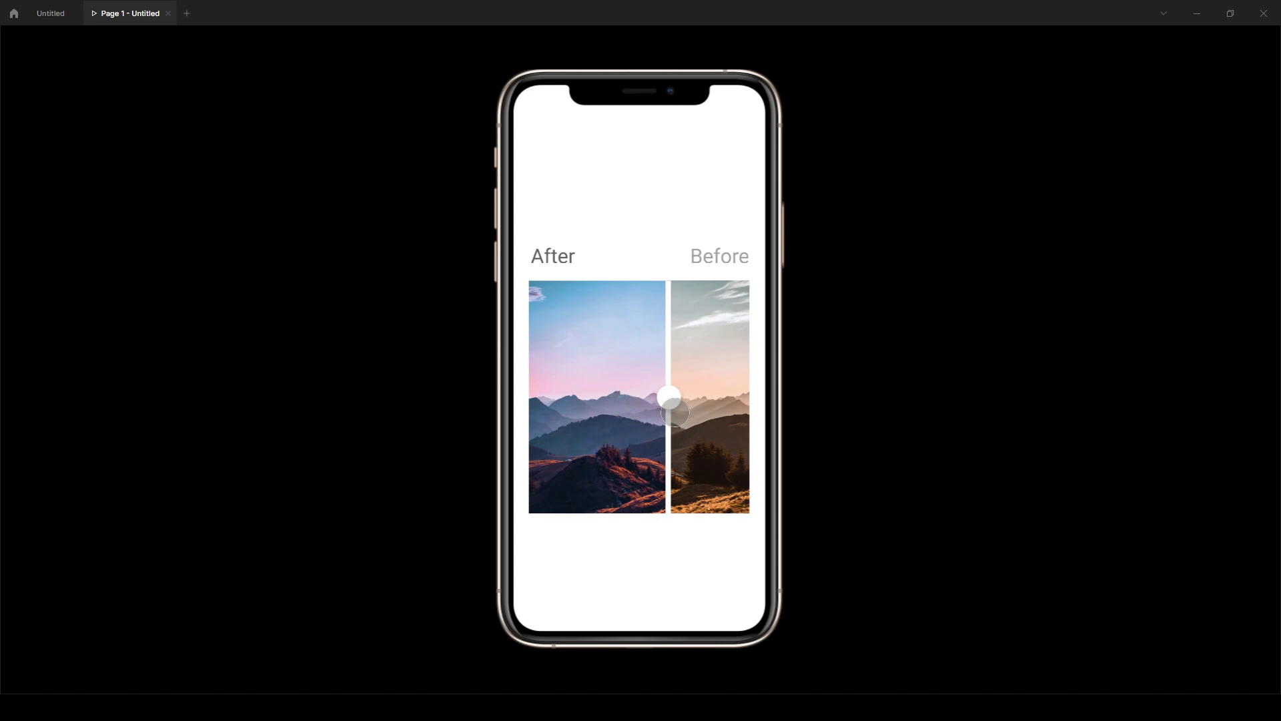
{"action": "left_click_drag", "start_coordinate": [675, 412], "coordinate": [527, 398]}
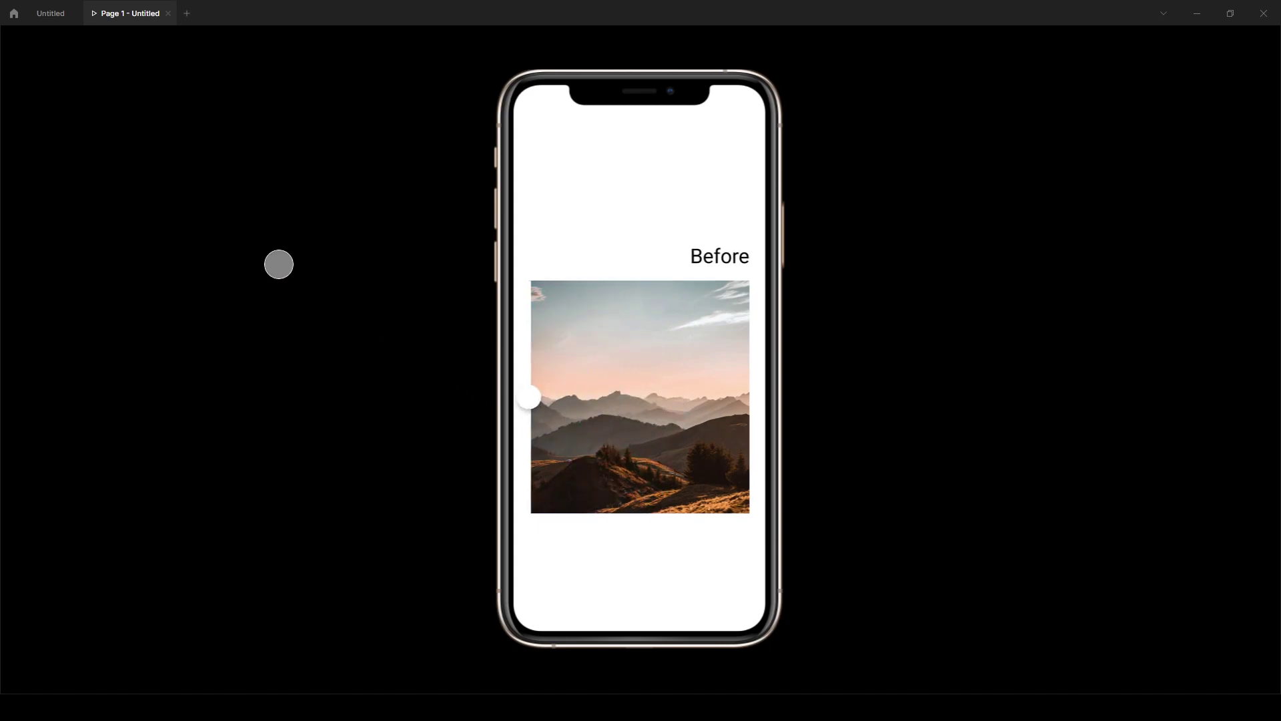
Back in the design file, enable Clip content for Frame 1 in the before variant.
{"action": "left_click", "coordinate": [46, 19]}
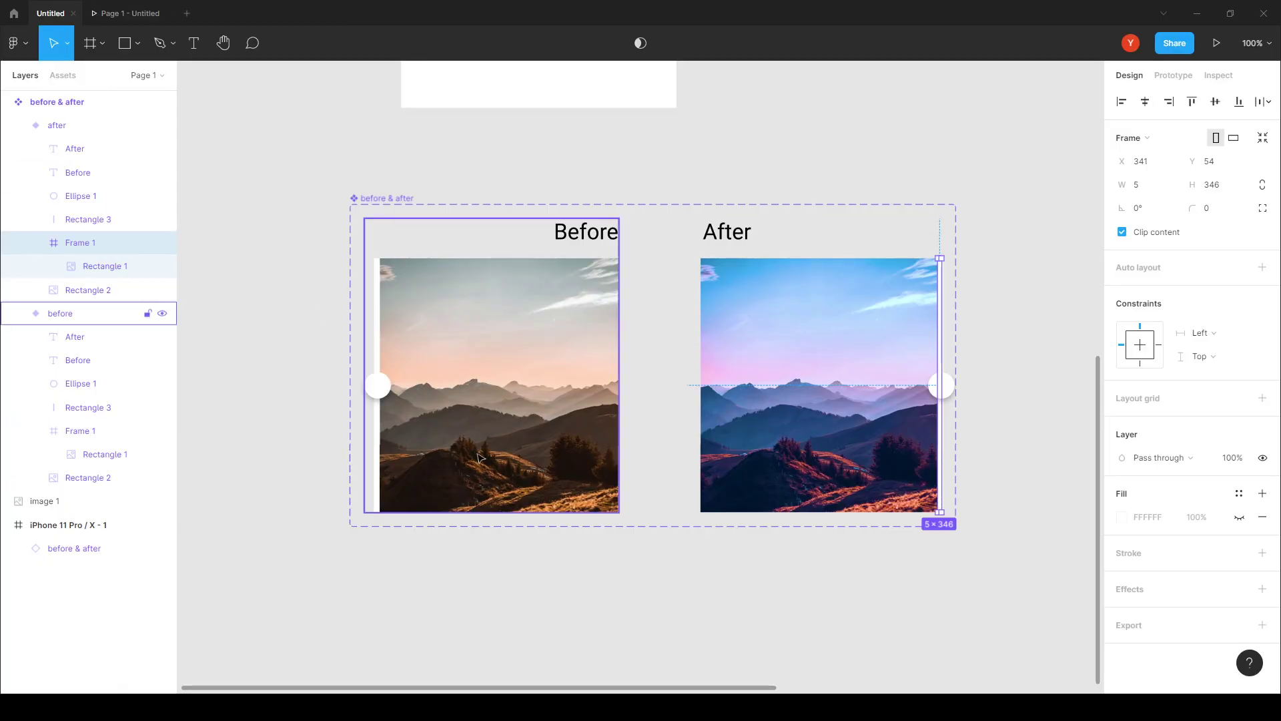
{"action": "left_click", "coordinate": [100, 431]}
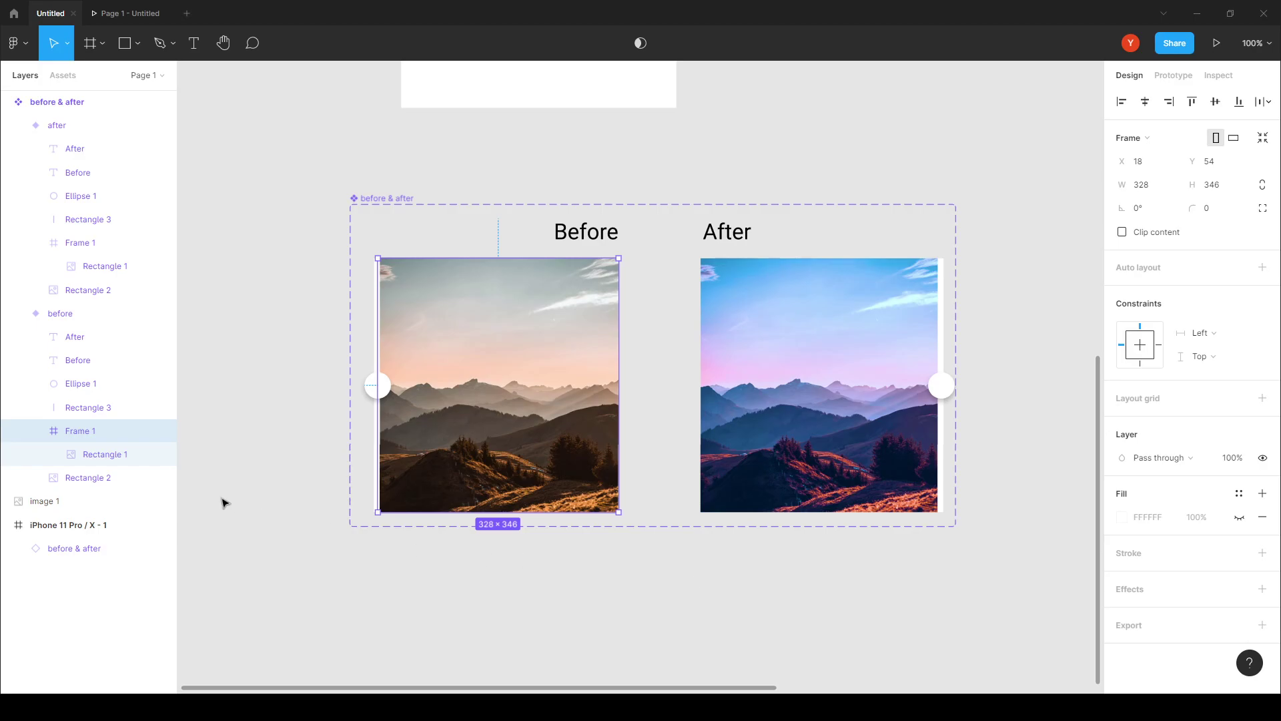
{"action": "left_click", "coordinate": [1121, 232]}
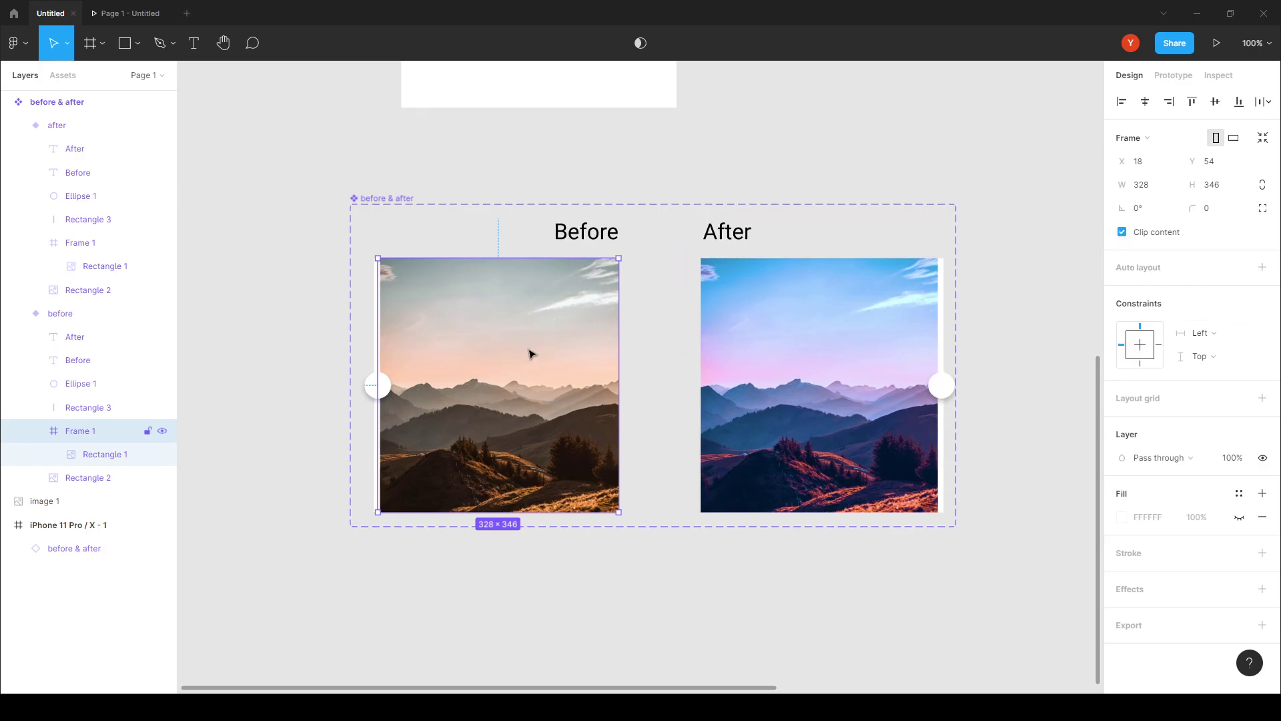
Retest the slider handle in the prototype preview with Clip content enabled, switching between the preview and the design file.
{"action": "left_click", "coordinate": [137, 13]}
{"action": "left_click_drag", "start_coordinate": [529, 400], "coordinate": [483, 375]}
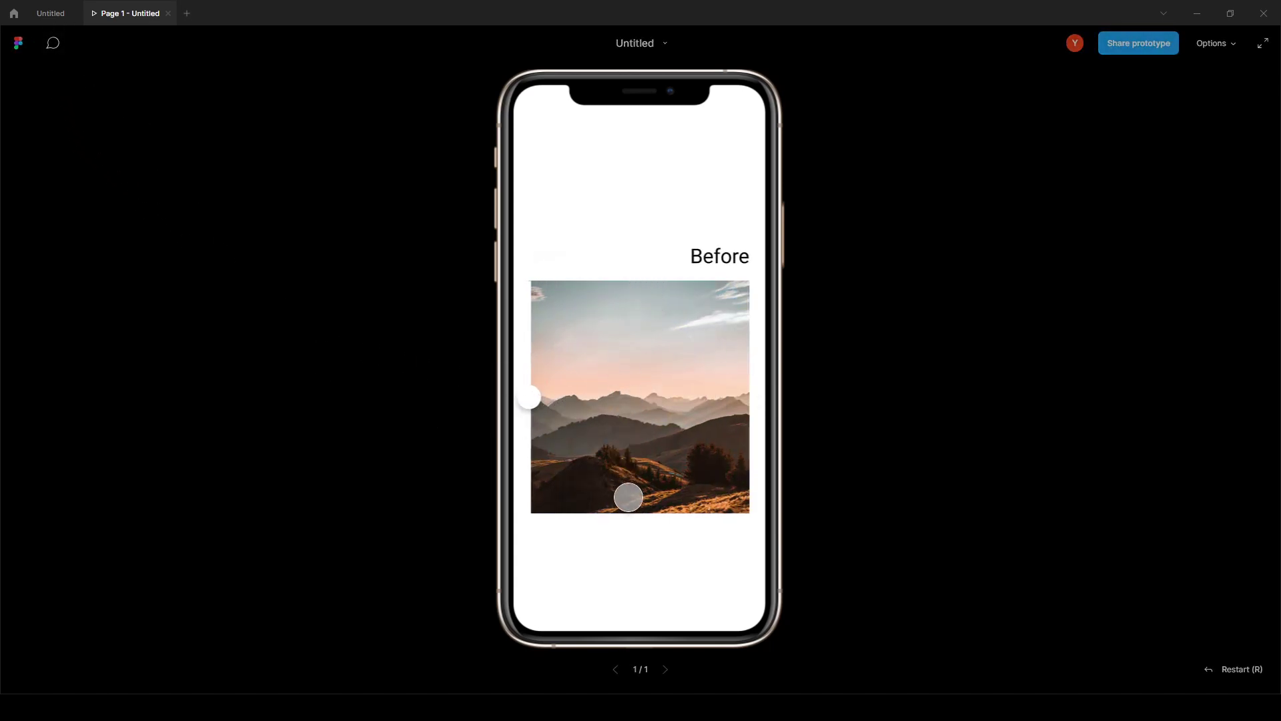
{"action": "left_click", "coordinate": [55, 18]}
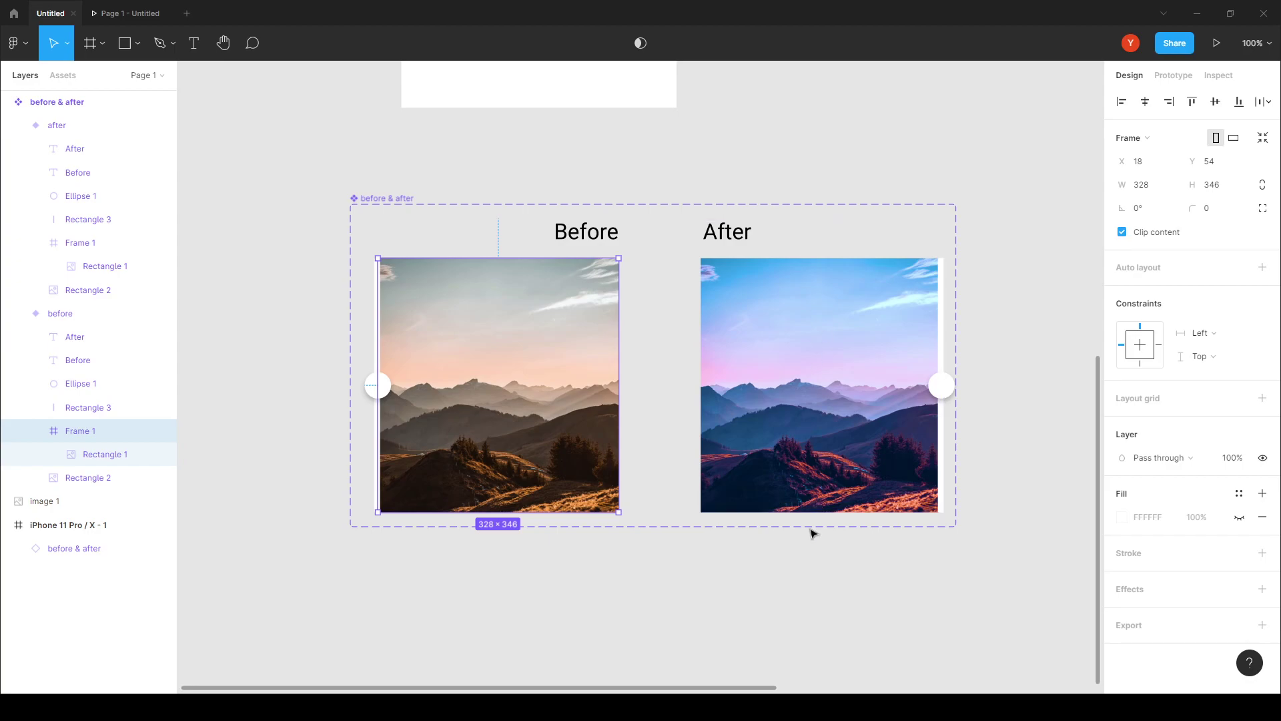
{"action": "left_click", "coordinate": [147, 19]}
{"action": "mouse_move", "coordinate": [527, 398]}
{"action": "left_mouse_down"}
{"action": "mouse_move", "coordinate": [766, 394]}
{"action": "mouse_move", "coordinate": [533, 396]}
{"action": "left_mouse_up"}
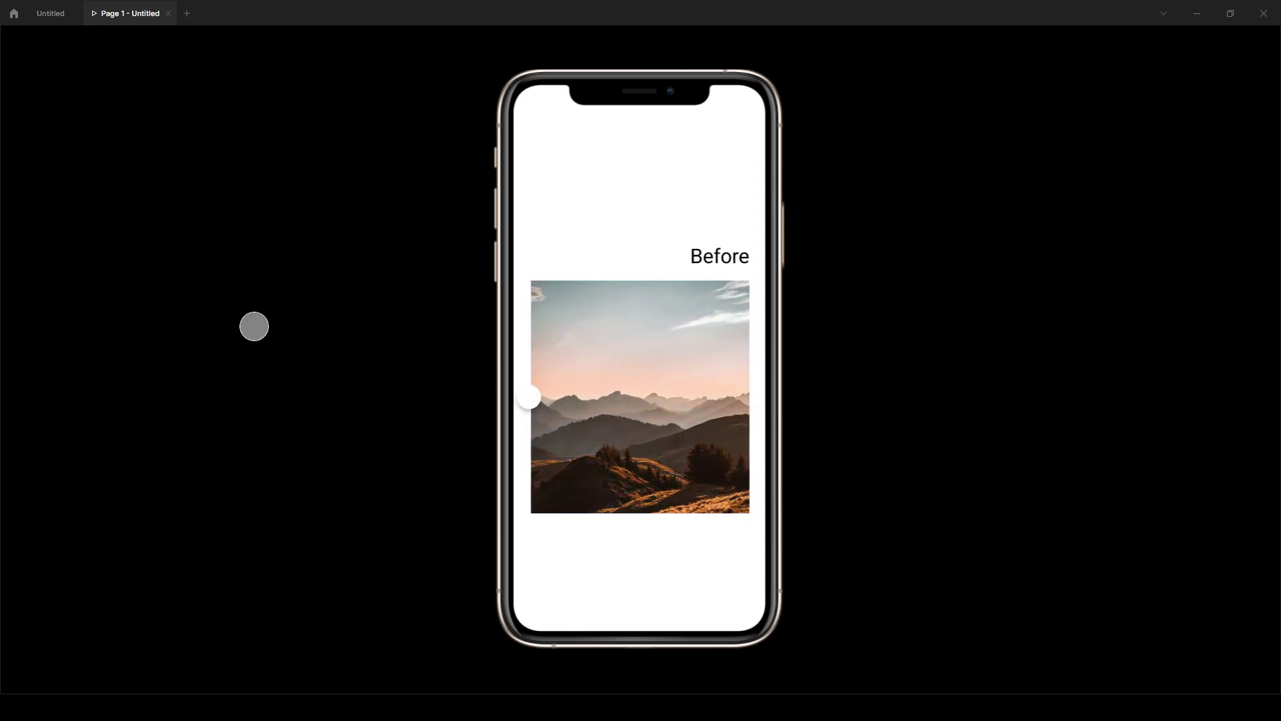